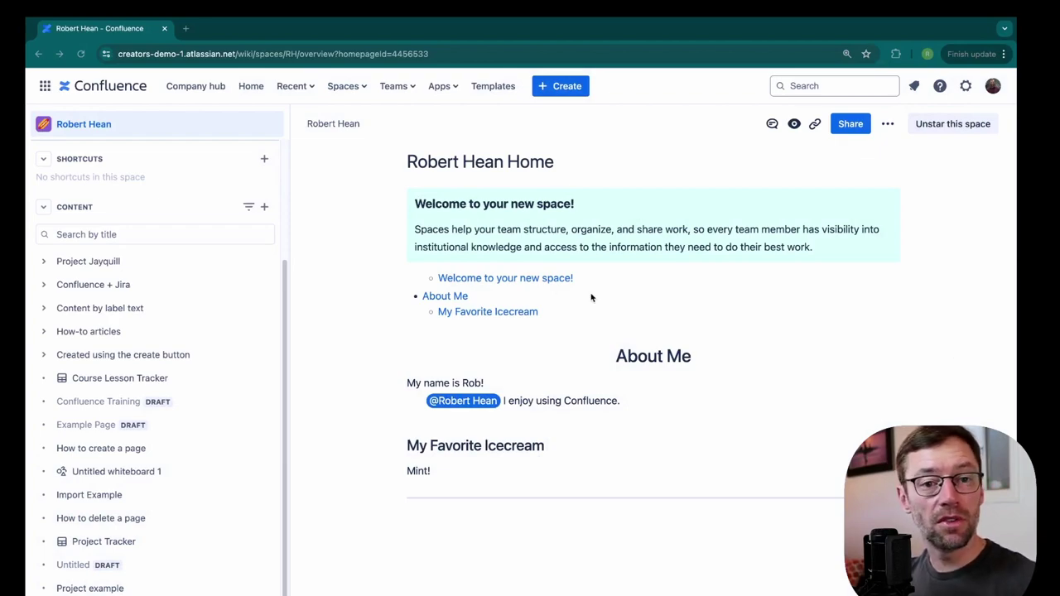
- Create a new database in the space and title it FAQ
click(380, 273)
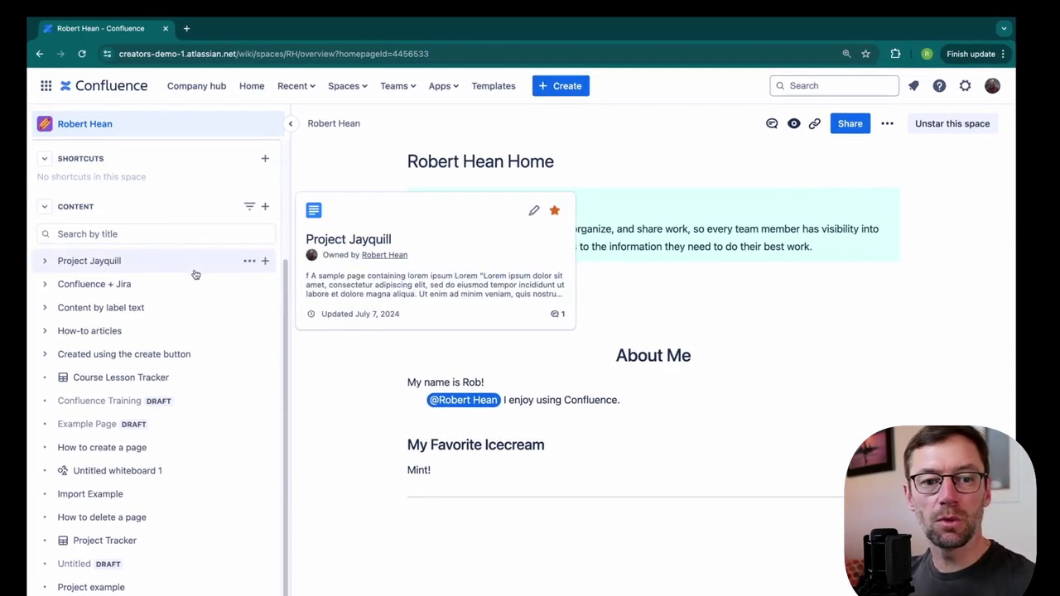
click(265, 207)
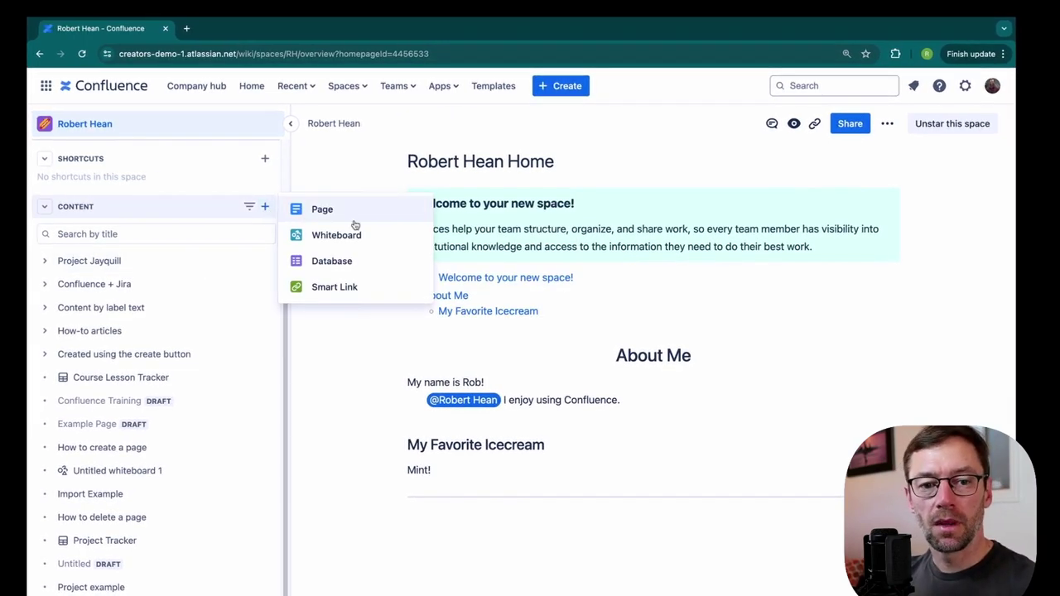
click(362, 262)
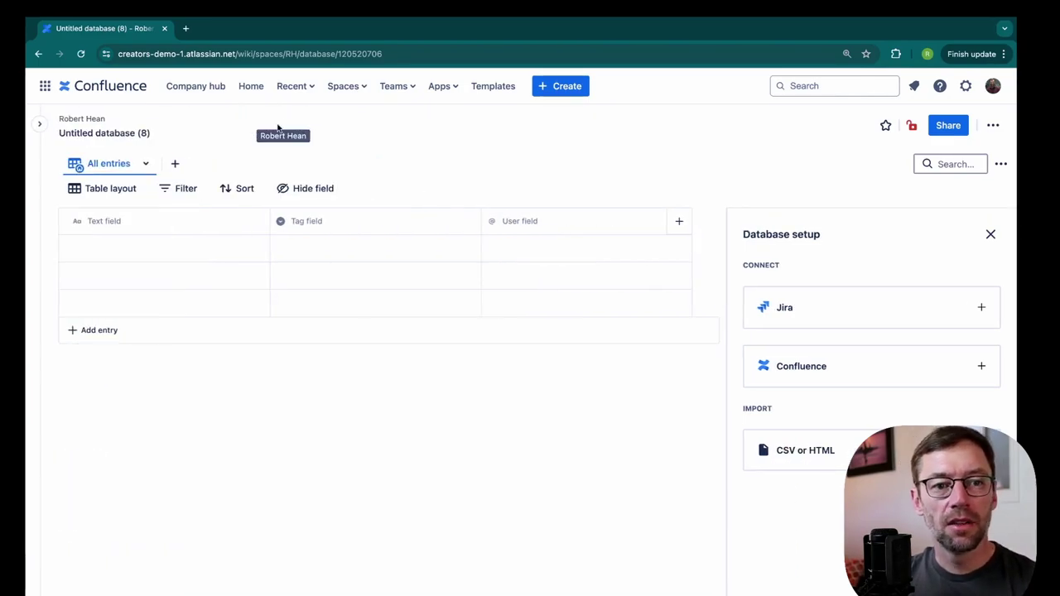
click(145, 134)
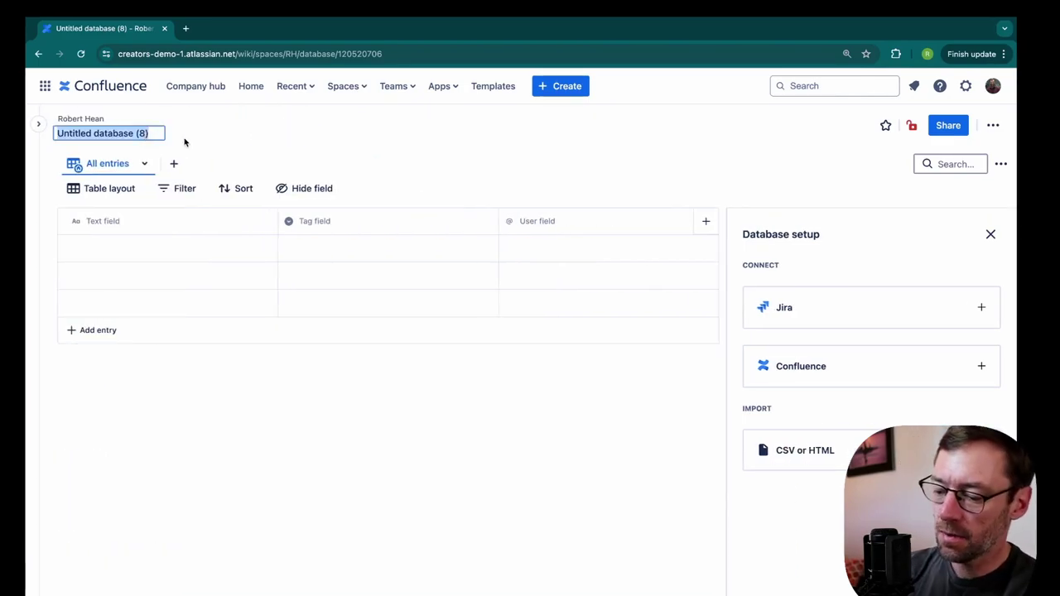
text(FQ)
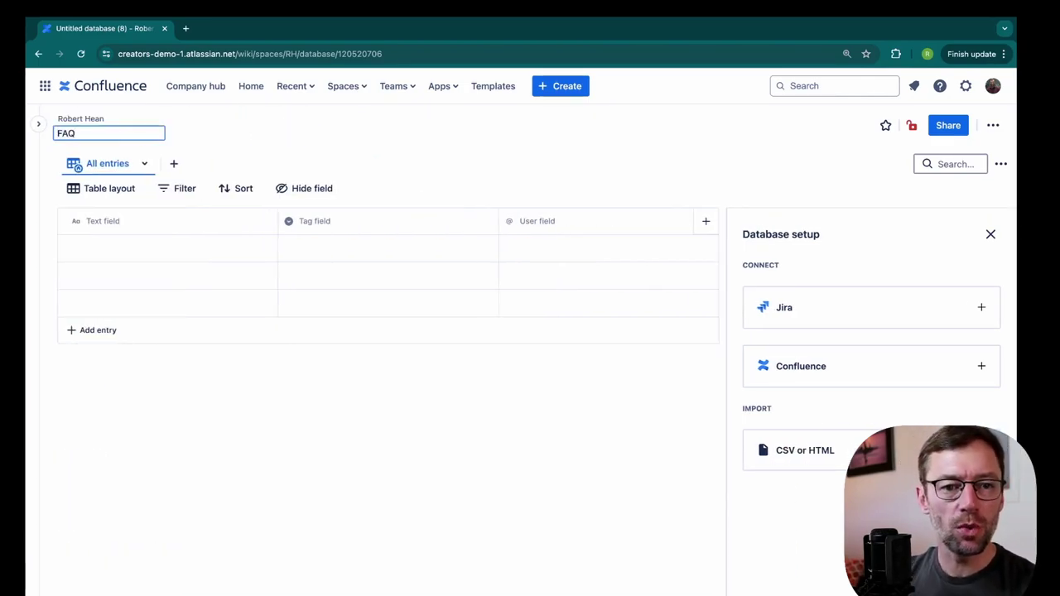
key(Return)
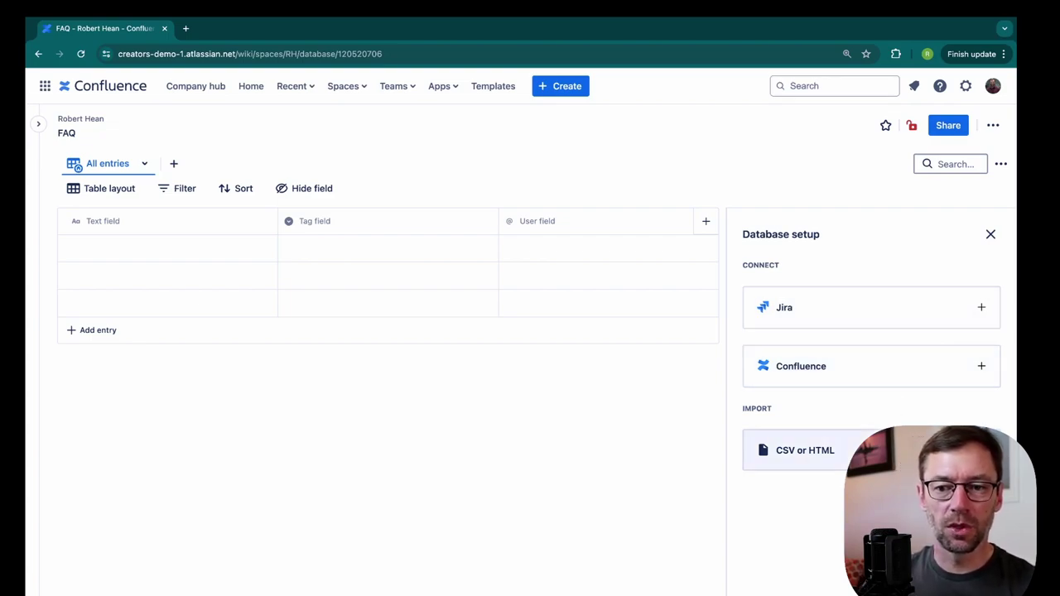
- Hide the database setup panel and rename the first column to Question
click(990, 235)
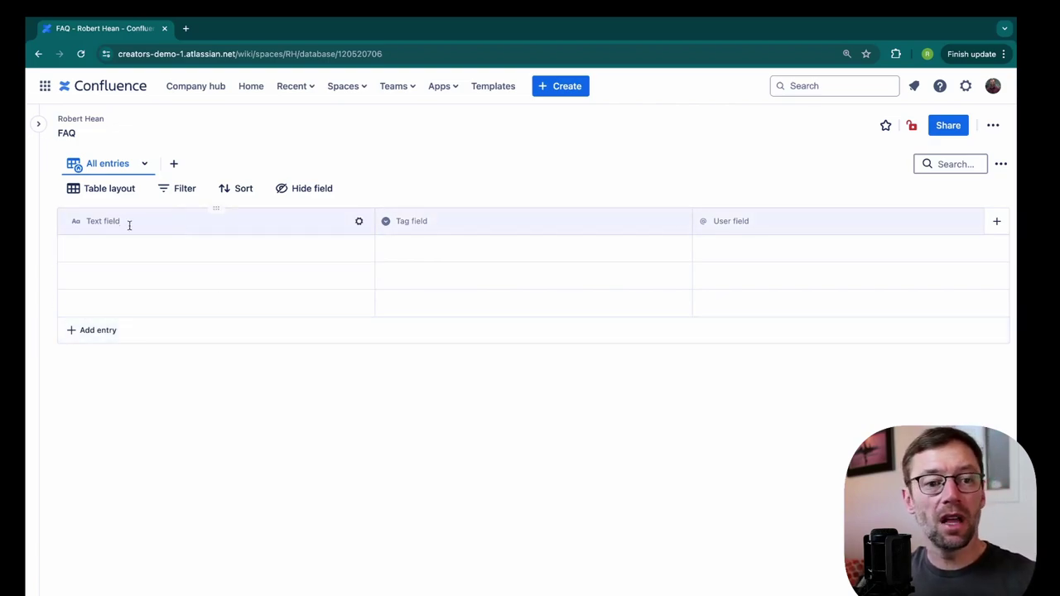
drag(124, 222, 72, 217)
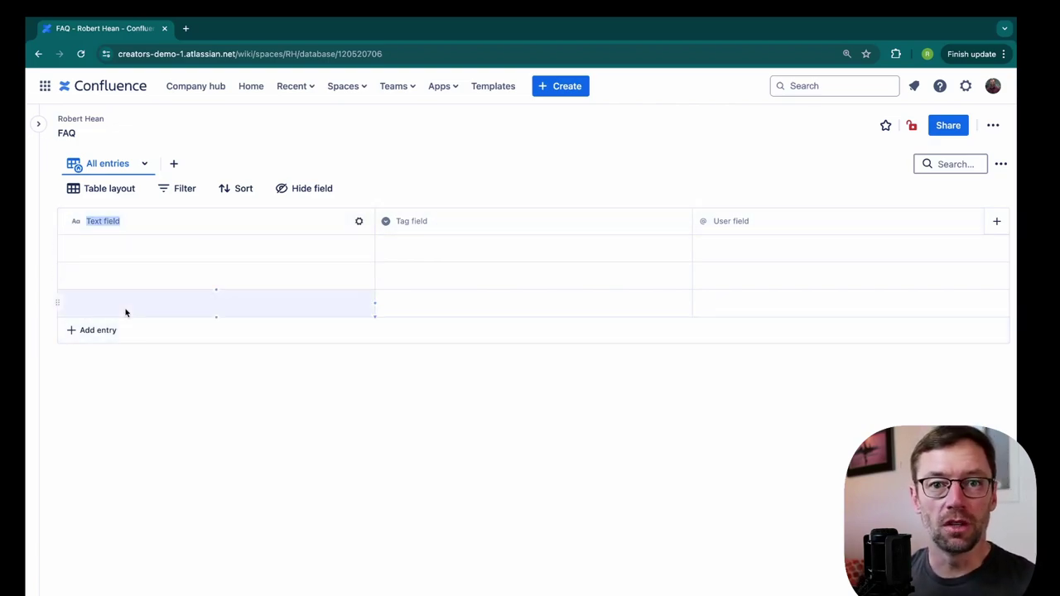
text(Question)
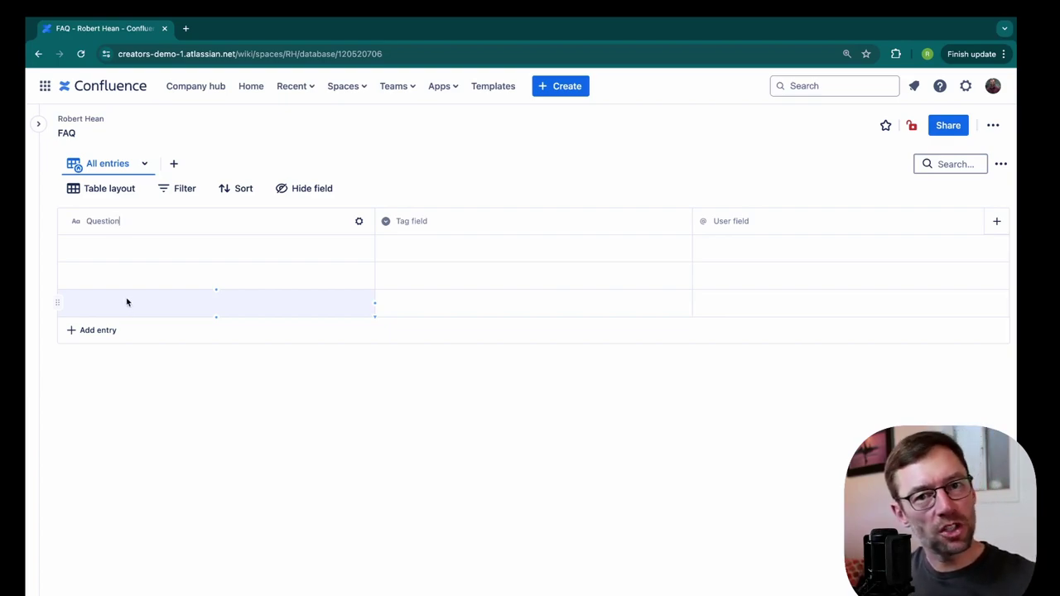
- Enter 'How do I import information?' in row 1, then paste three more questions
click(135, 256)
click(148, 247)
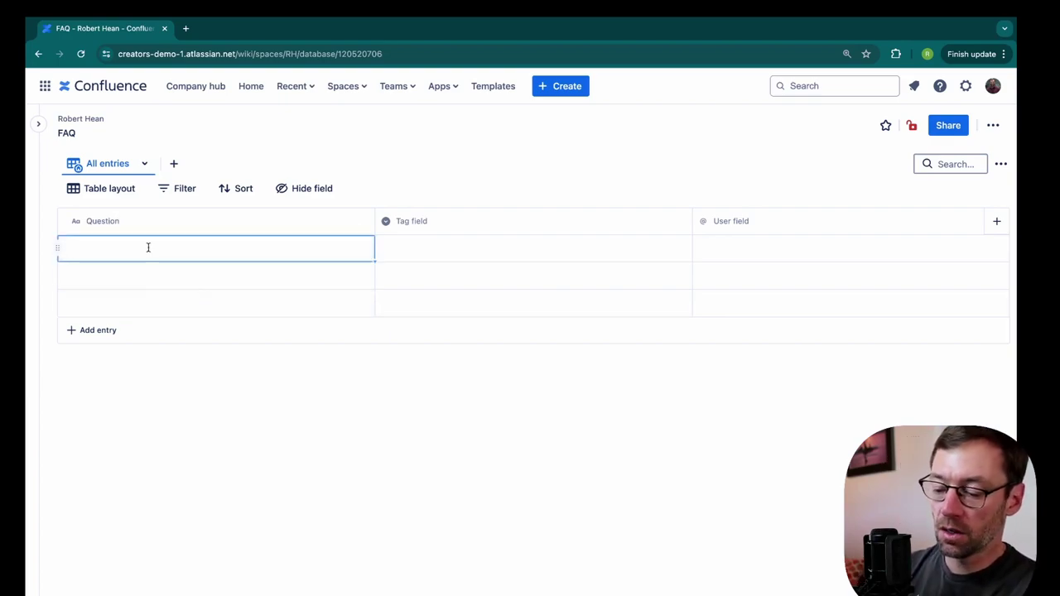
text(How do I import information?)
key(Return)
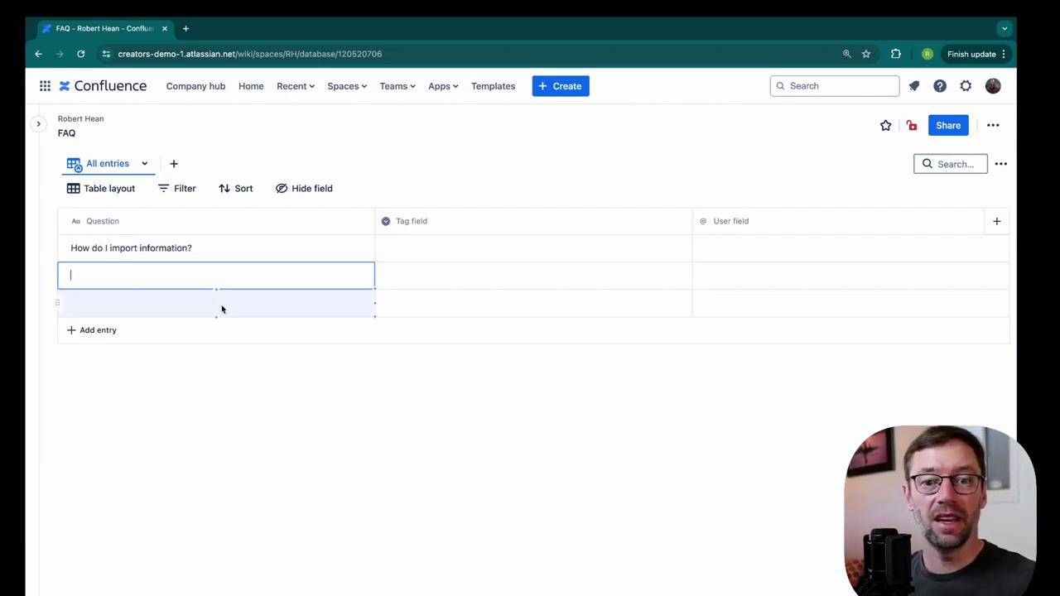
text(How do I create a page? Where are our HR policies? How do I onboard someone?)
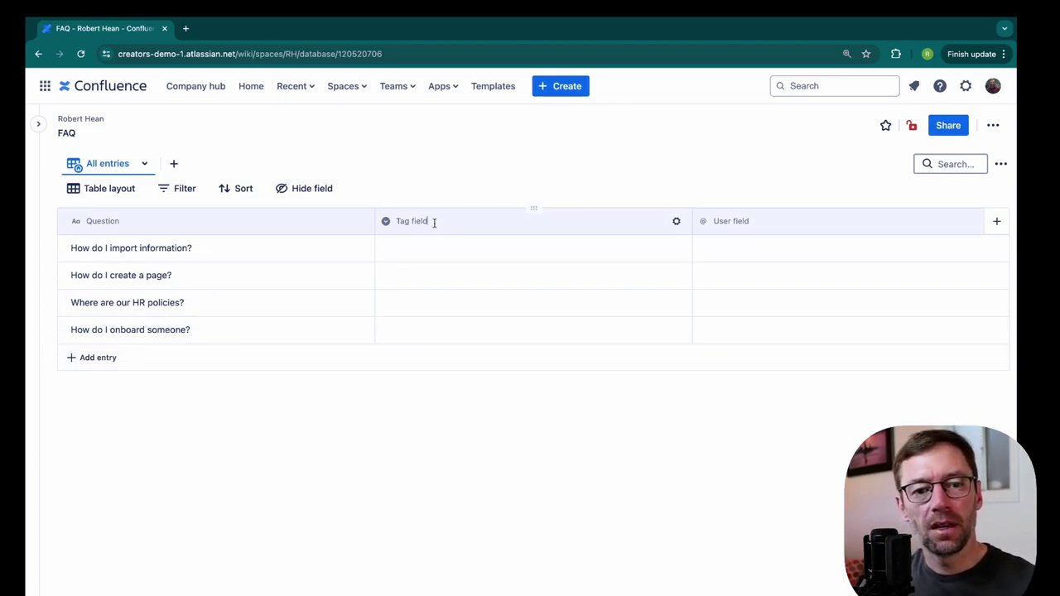
- Create an IT tag and apply it to the first two questions
click(439, 248)
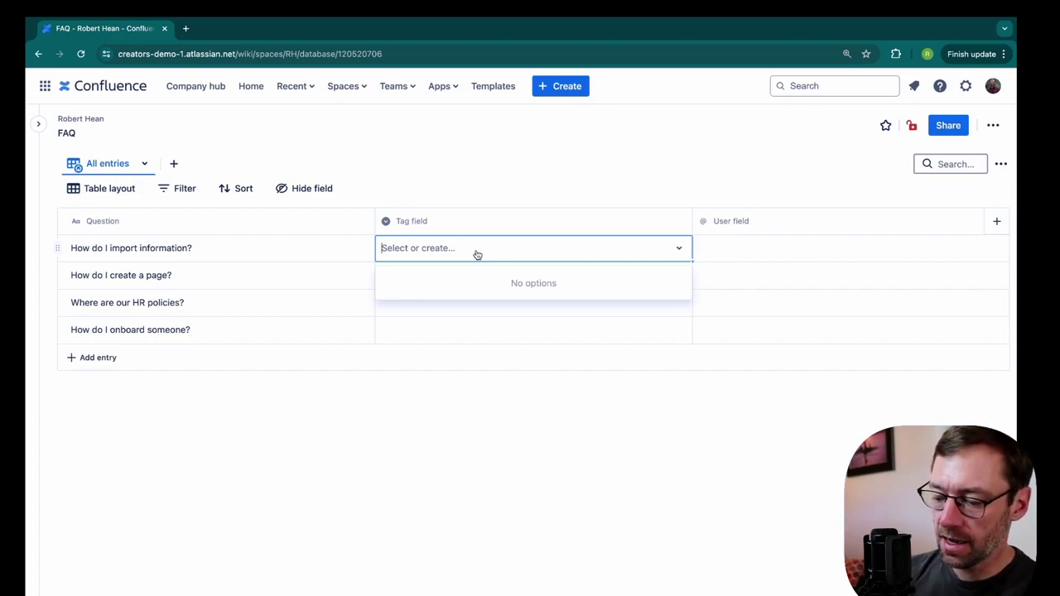
text(IT)
key(Return)
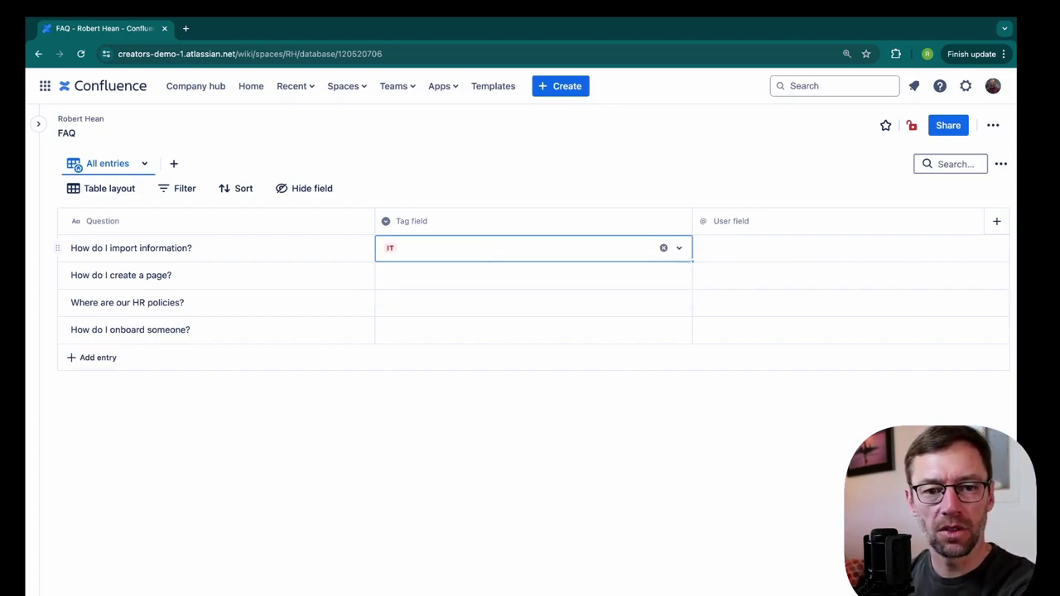
click(489, 274)
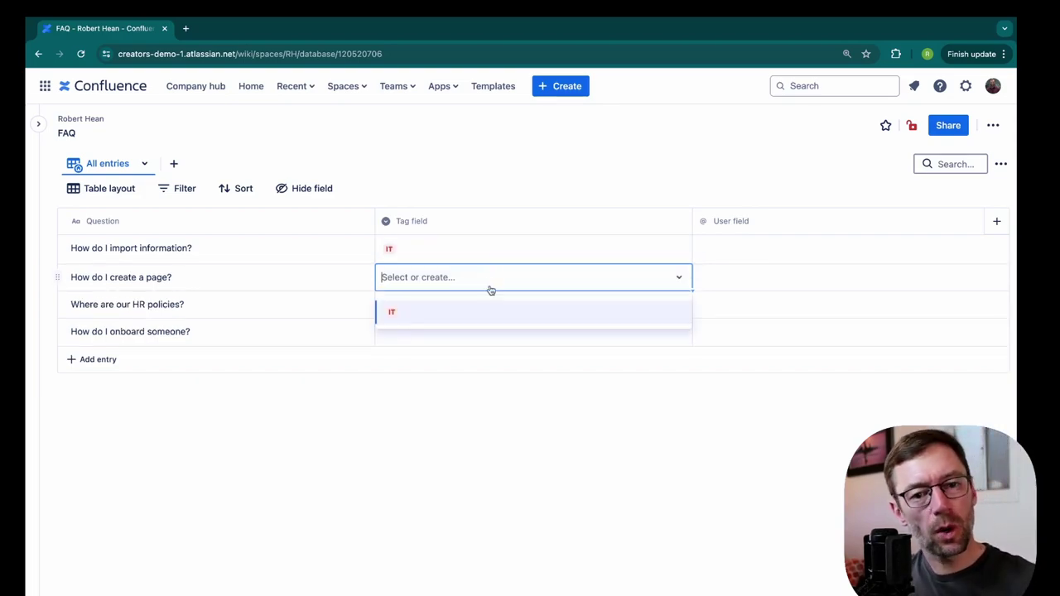
click(482, 308)
- Create an HR tag and apply it to the HR-policy and onboarding questions
click(451, 307)
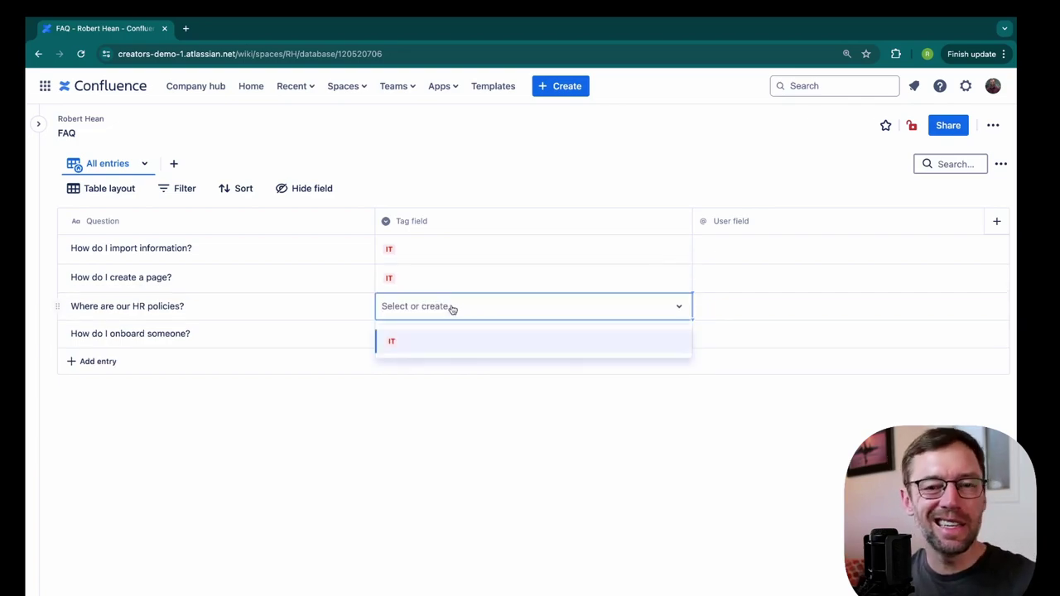
text(HR)
key(Return)
click(451, 333)
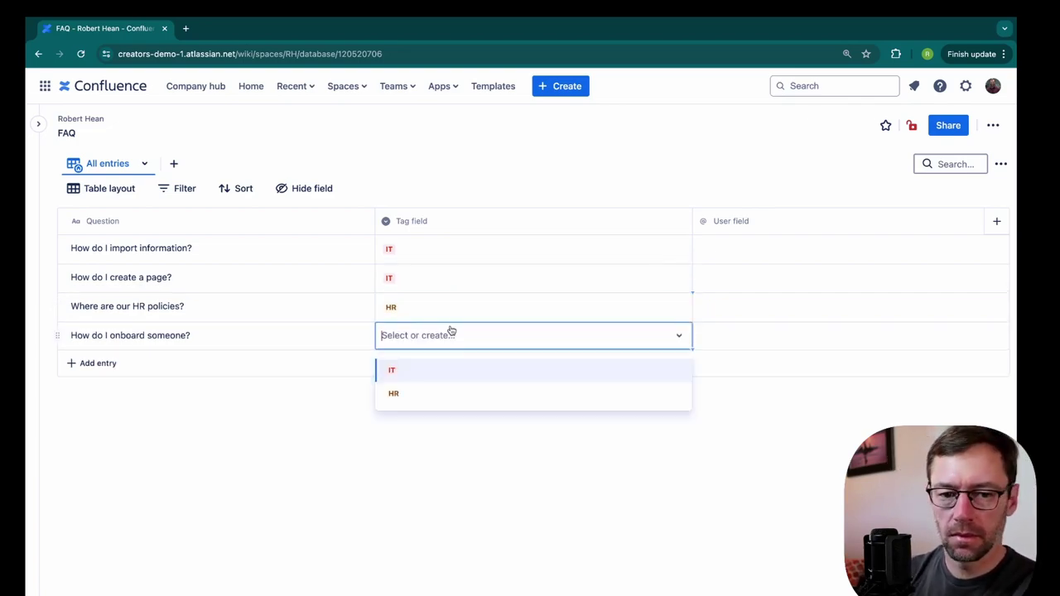
text(HR)
key(Return)
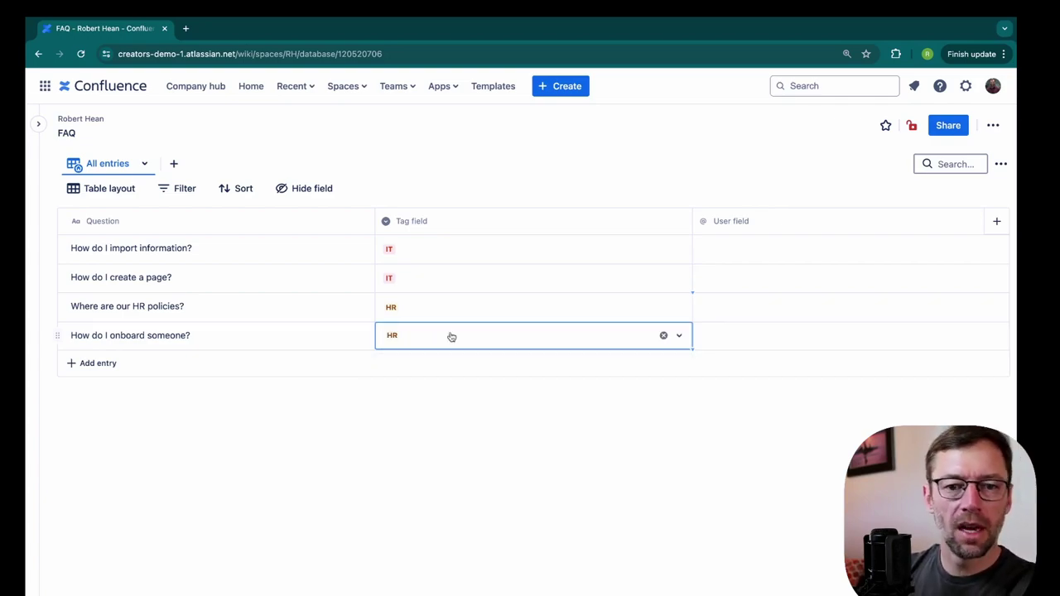
click(465, 474)
click(420, 307)
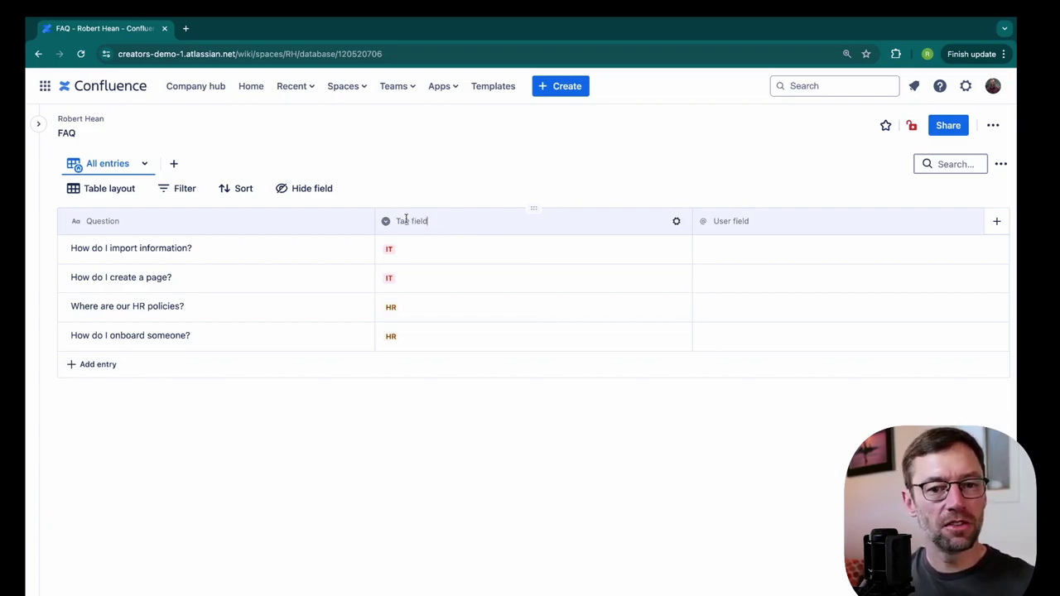
- Rename the tag column to Type of Question
drag(433, 220, 392, 221)
click(463, 335)
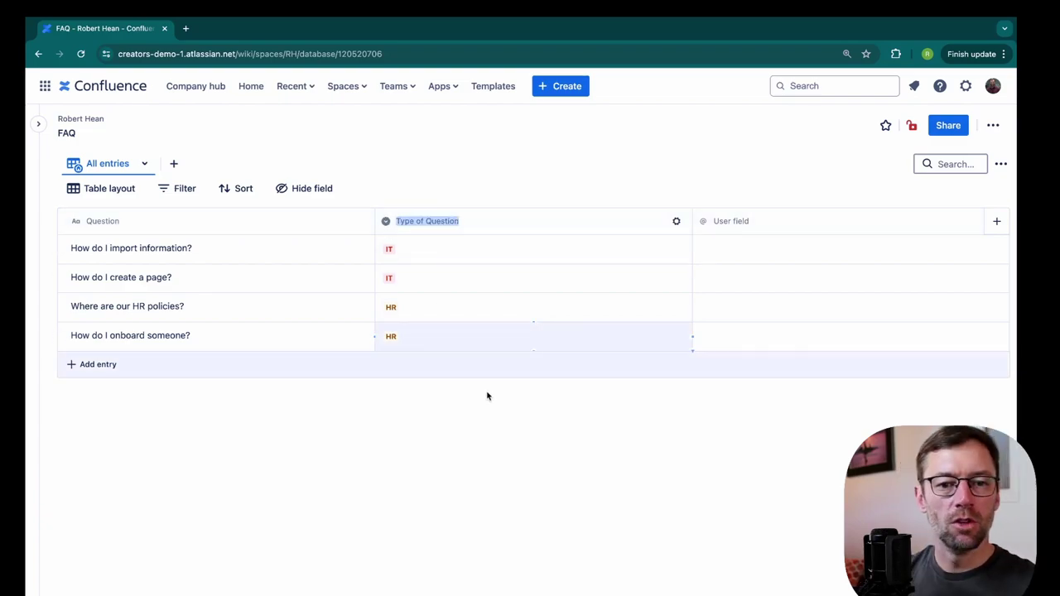
click(487, 396)
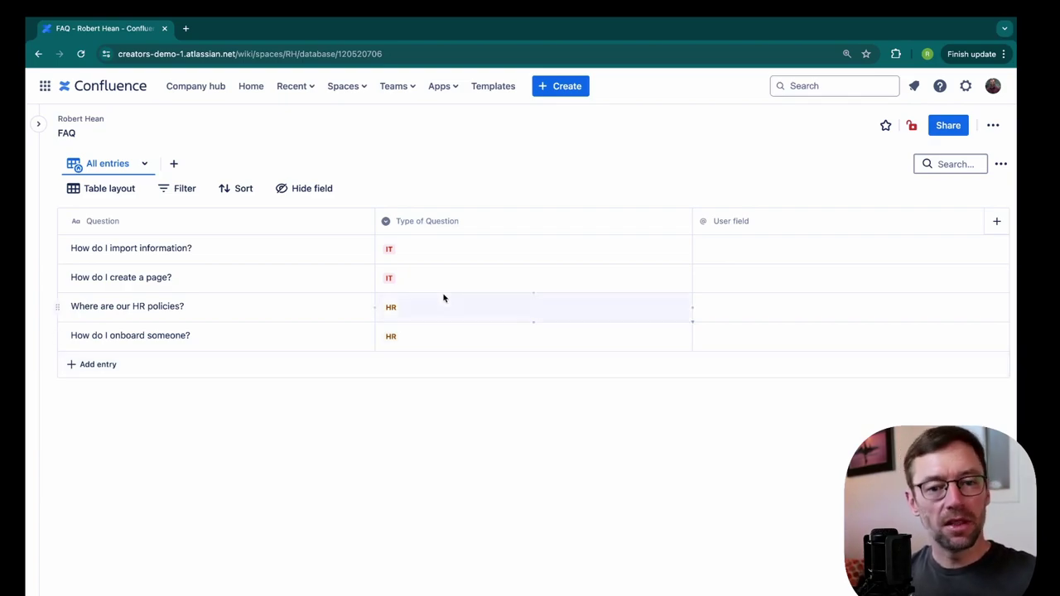
click(391, 279)
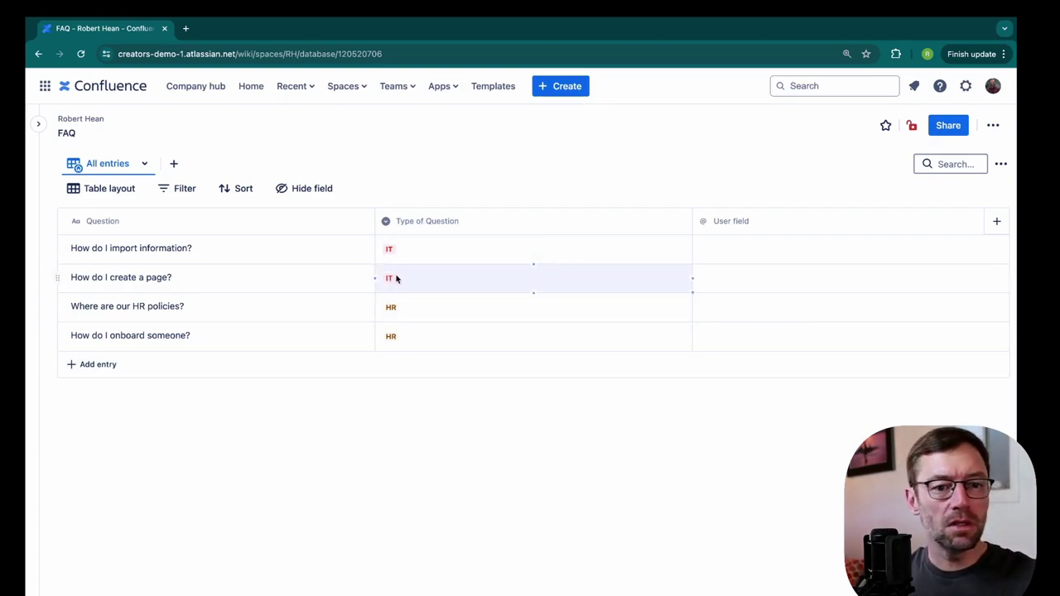
click(377, 248)
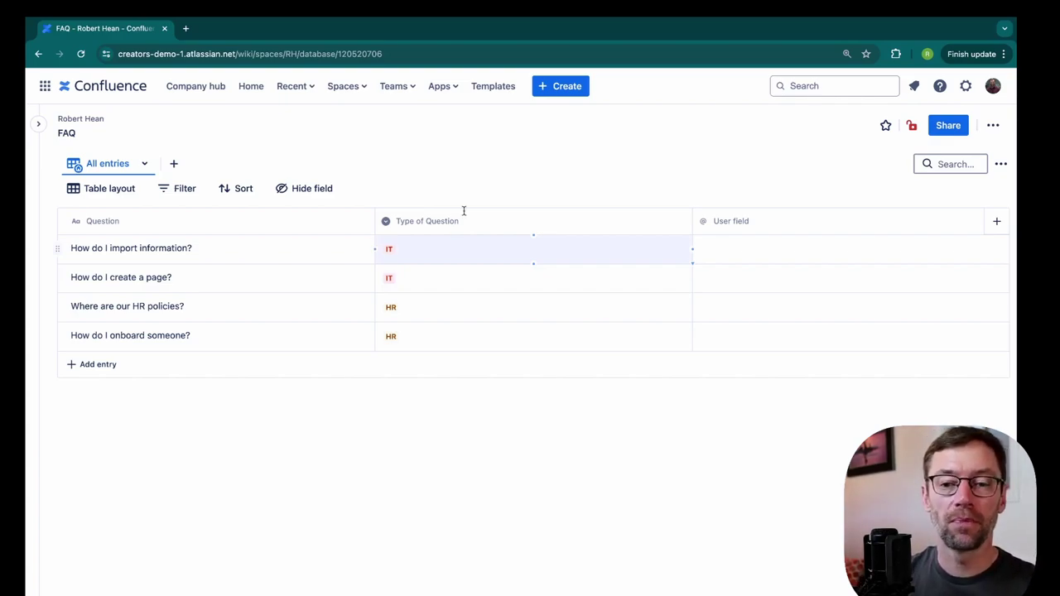
key(Escape)
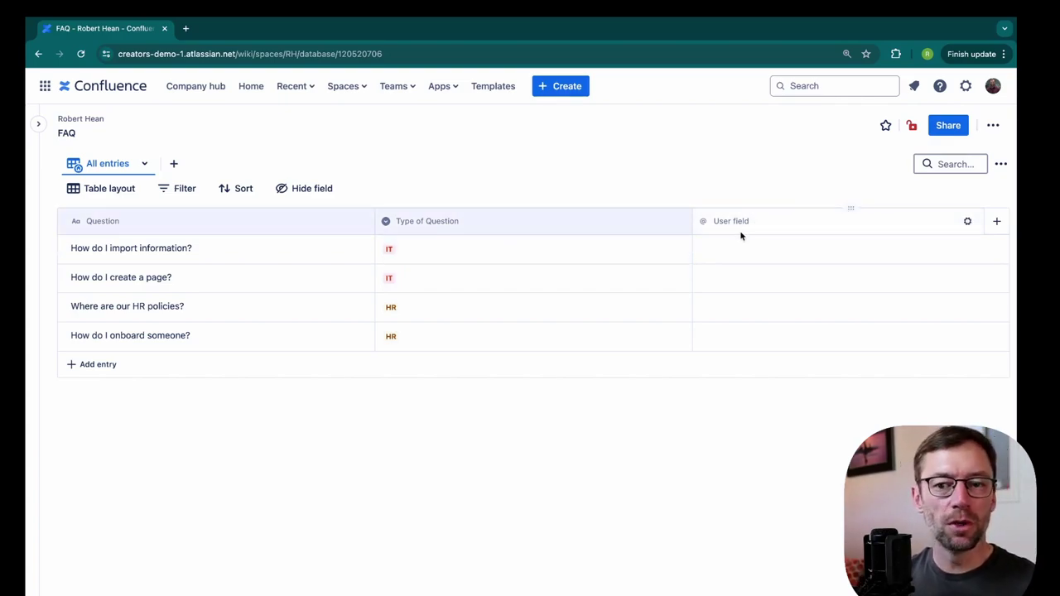
- Delete the empty User field column from the table
click(741, 260)
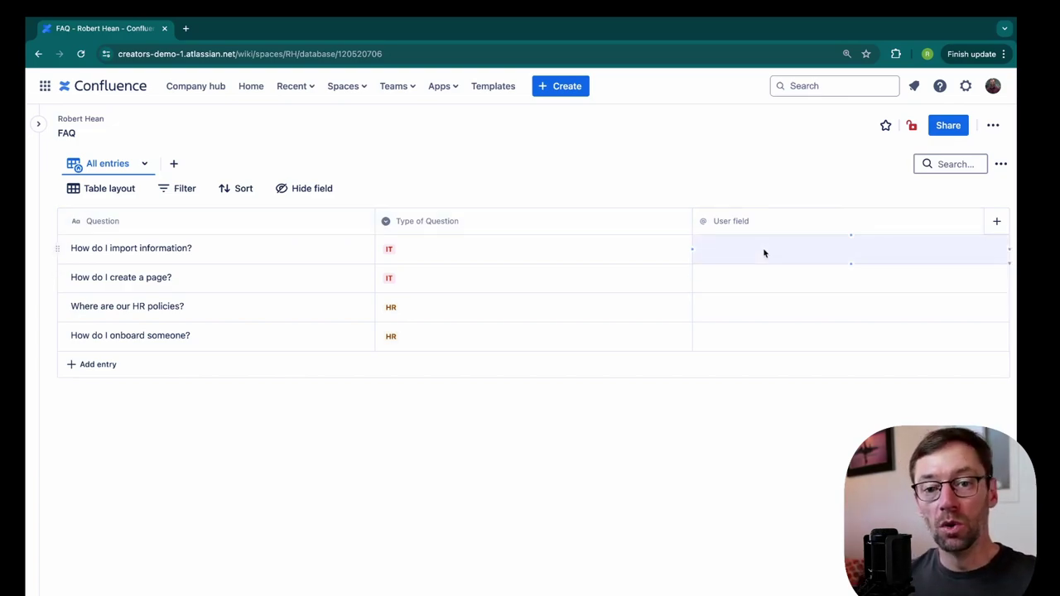
click(905, 213)
click(852, 208)
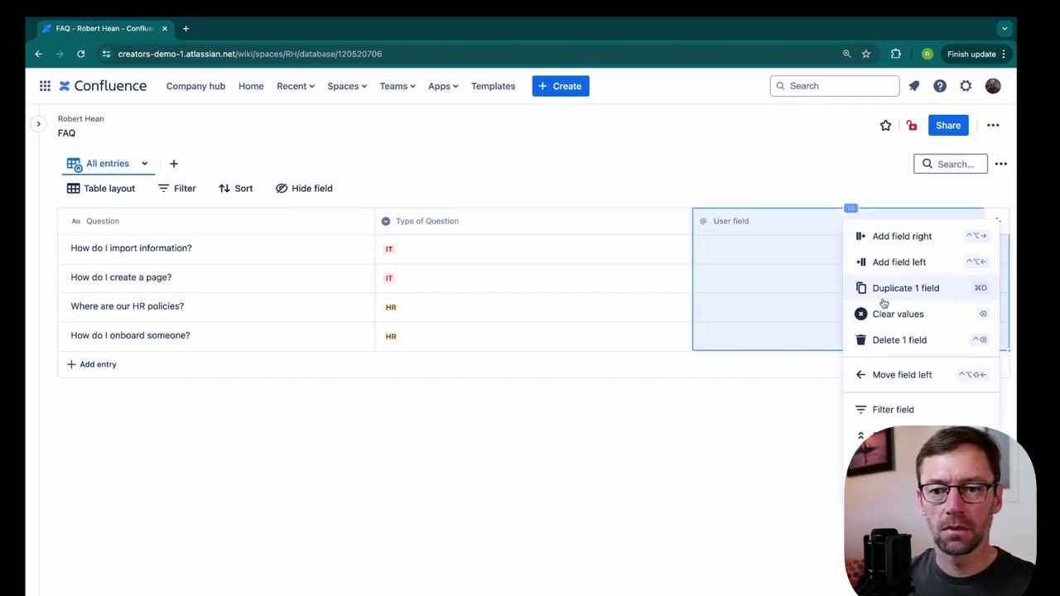
click(903, 338)
click(627, 327)
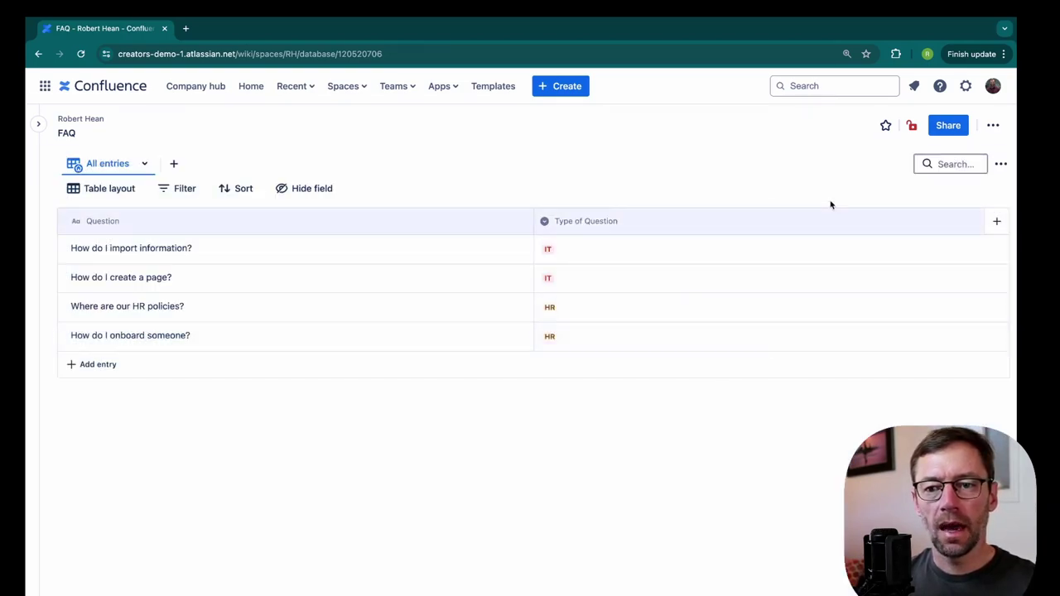
- Add a page-link field named Answer that allows creating new pages
click(995, 220)
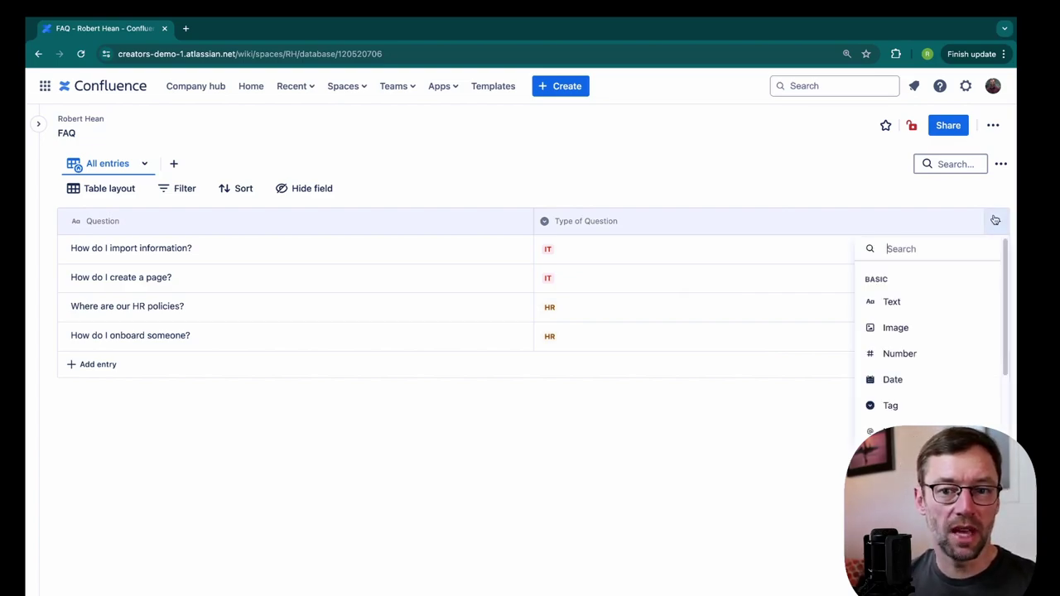
scroll(968, 401, down, 3)
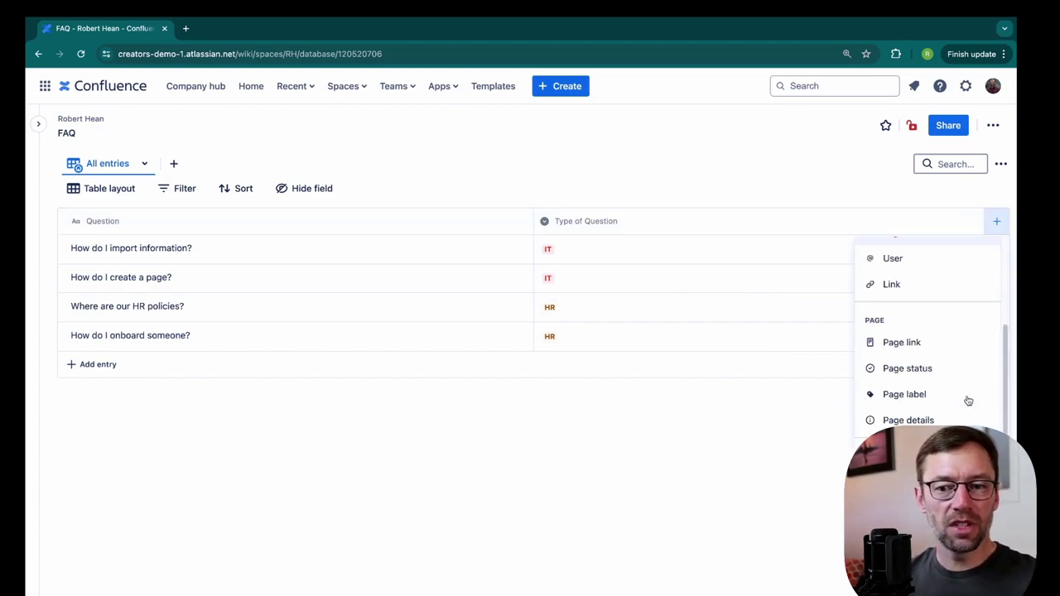
click(908, 343)
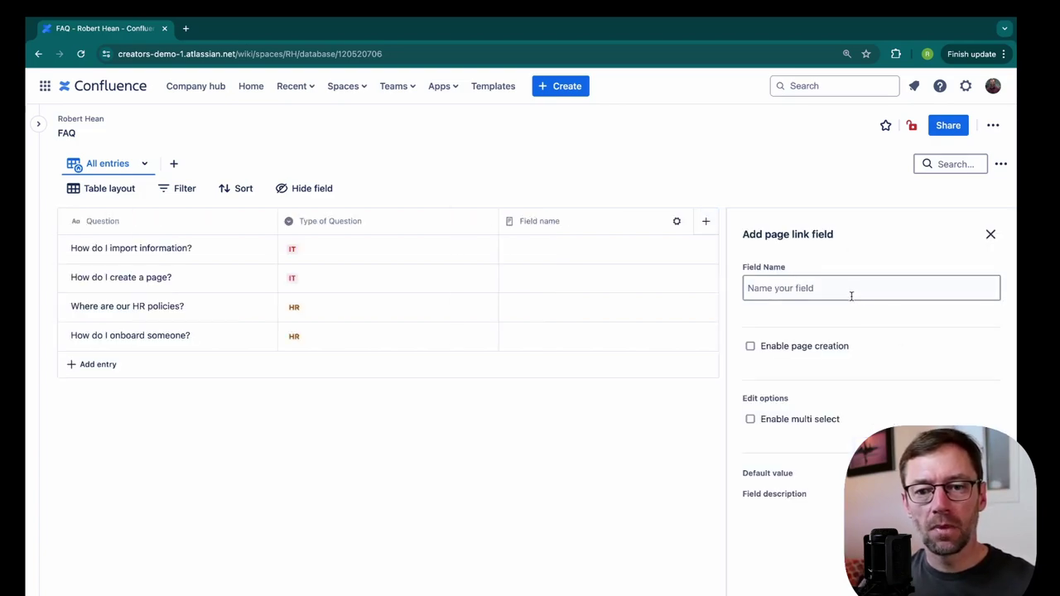
drag(851, 295, 723, 290)
text(Answer)
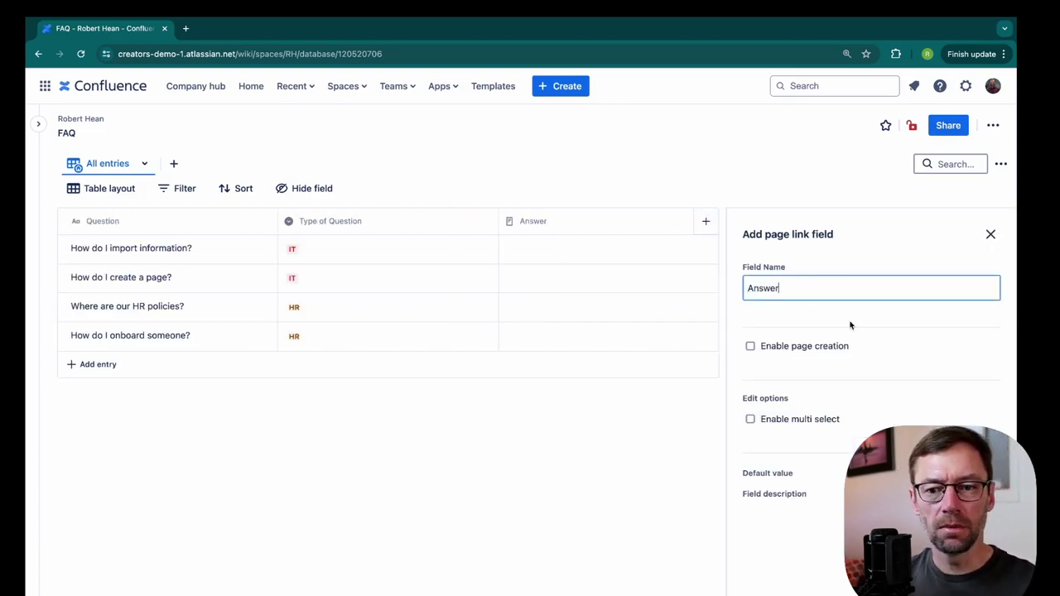
click(750, 346)
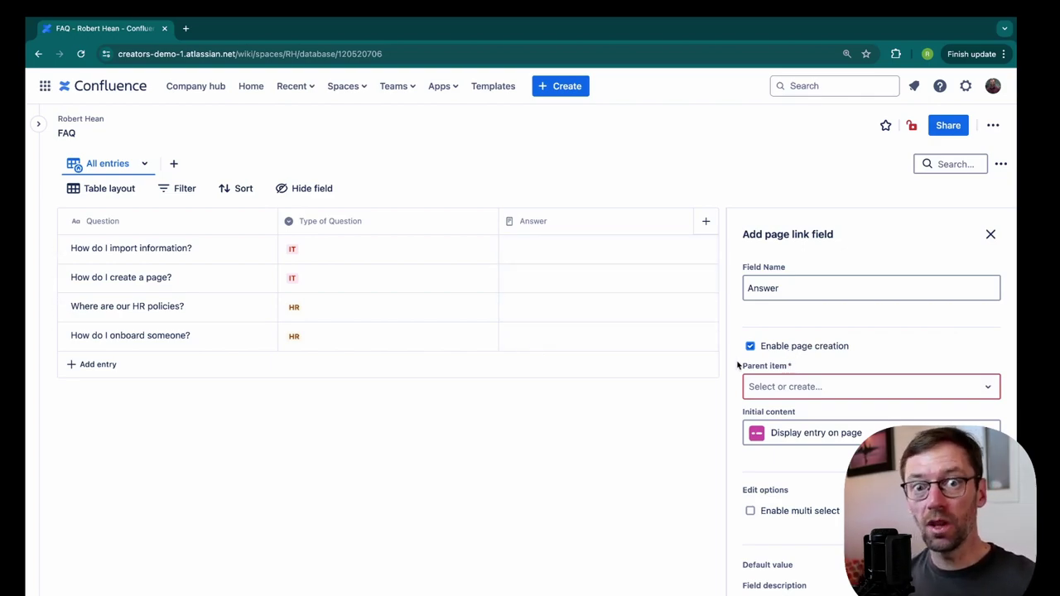
- Set Overview as the parent for new answer pages, keeping default initial content
click(811, 386)
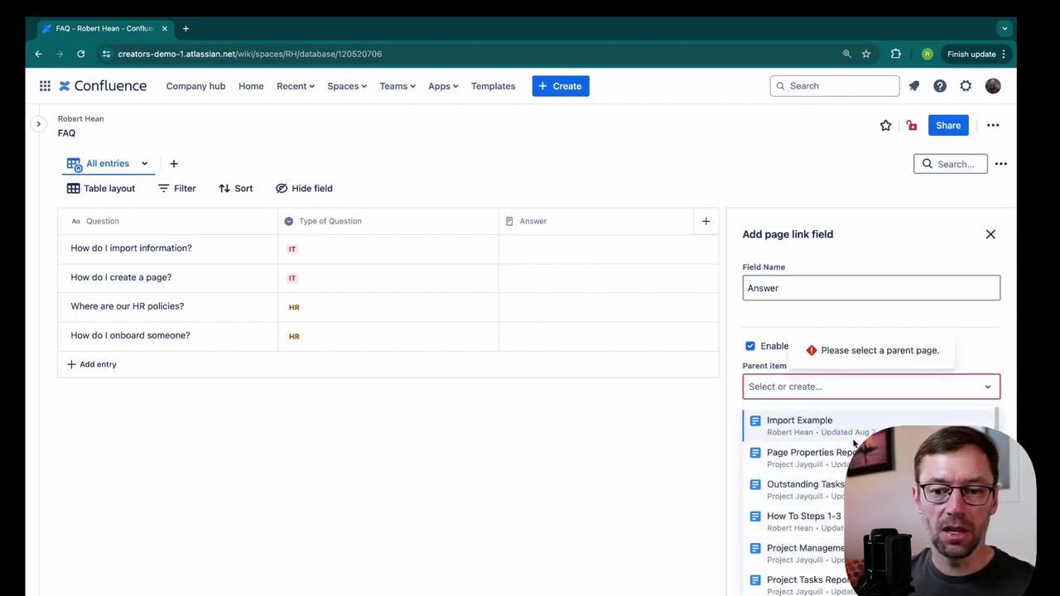
scroll(795, 497, down, 1)
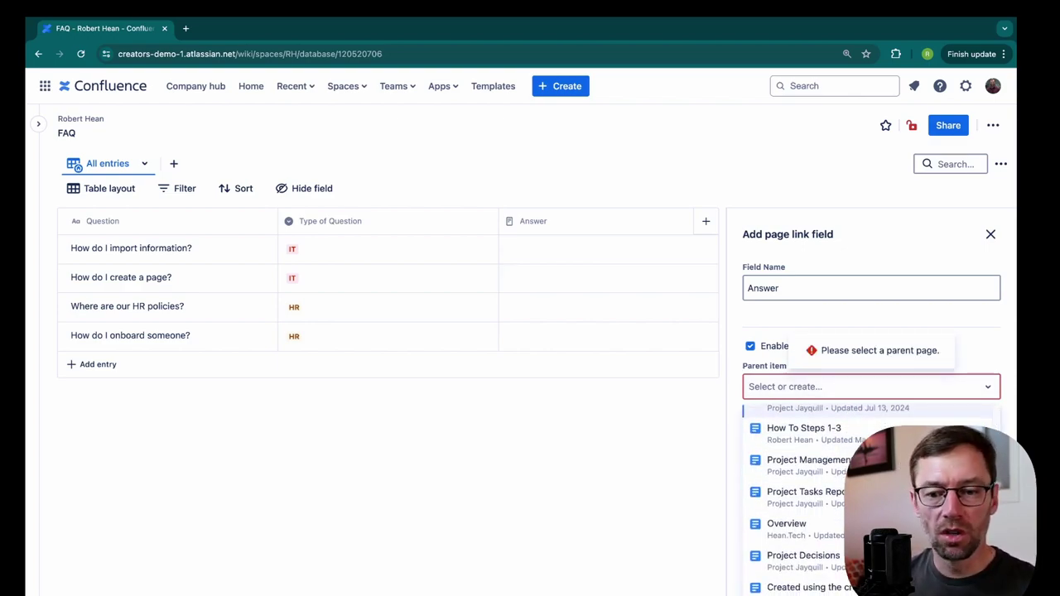
click(834, 532)
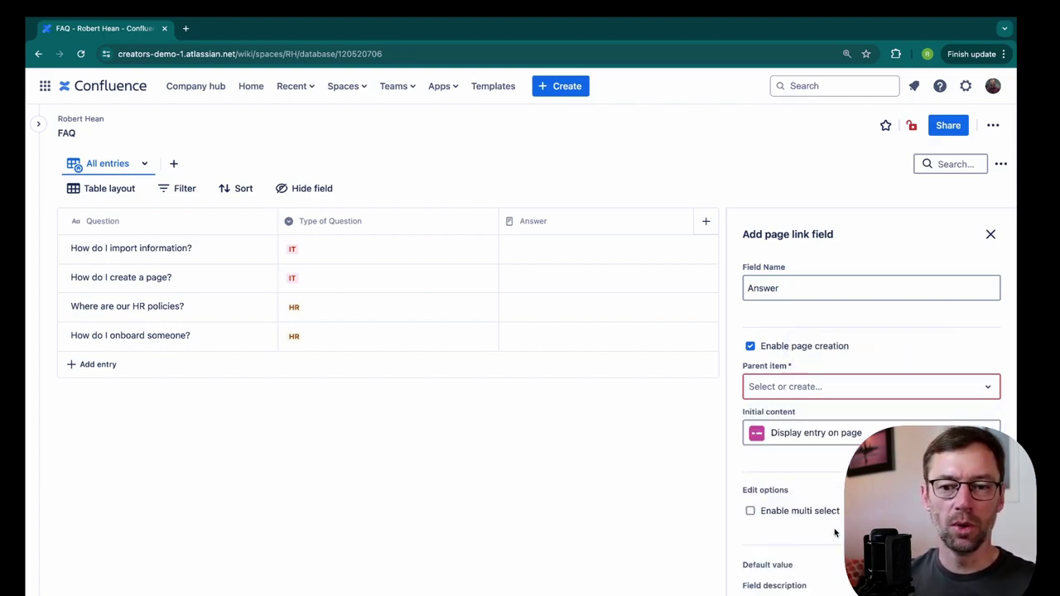
click(841, 439)
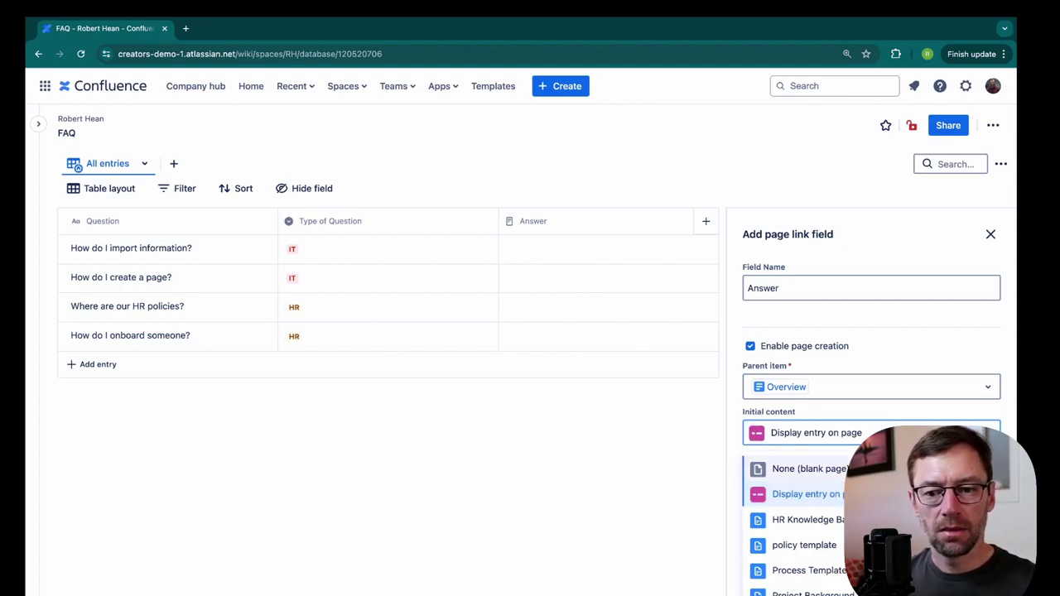
key(Escape)
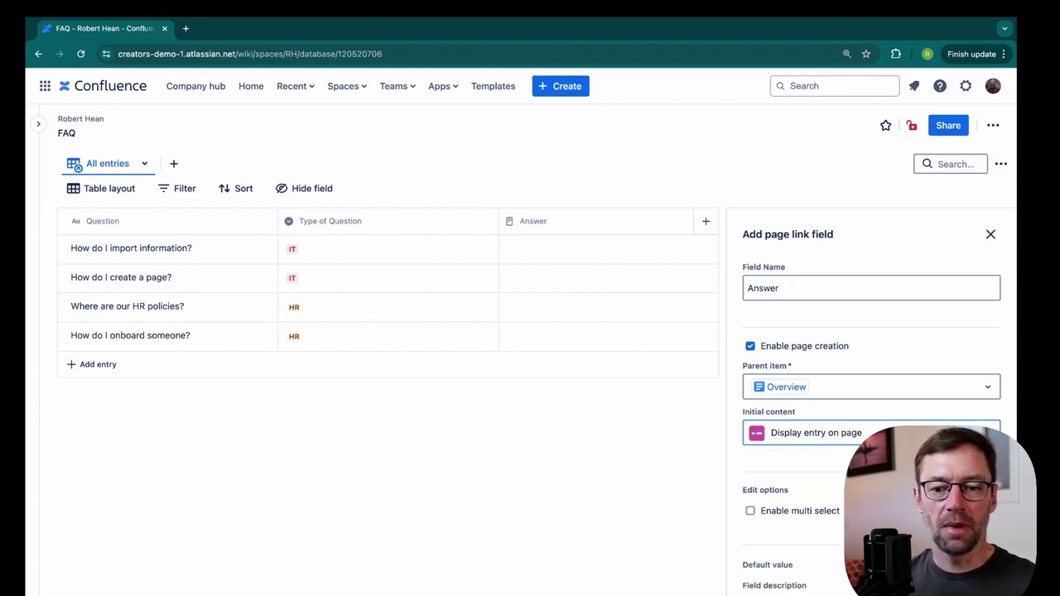
- Enable multi select and begin the description 'The page containing an'
drag(768, 513, 828, 514)
click(828, 513)
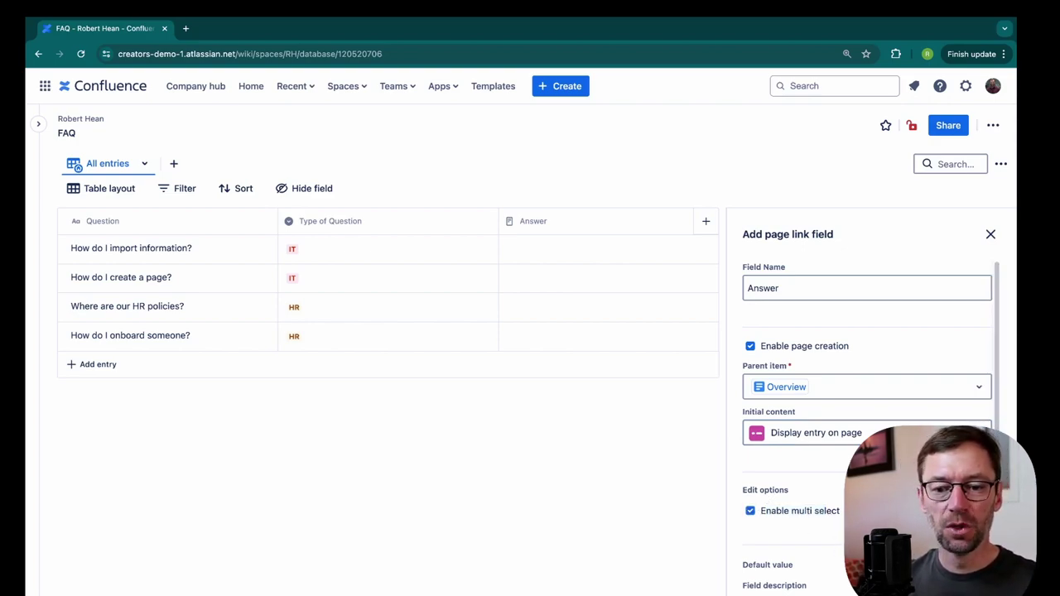
scroll(831, 538, down, 1)
click(832, 581)
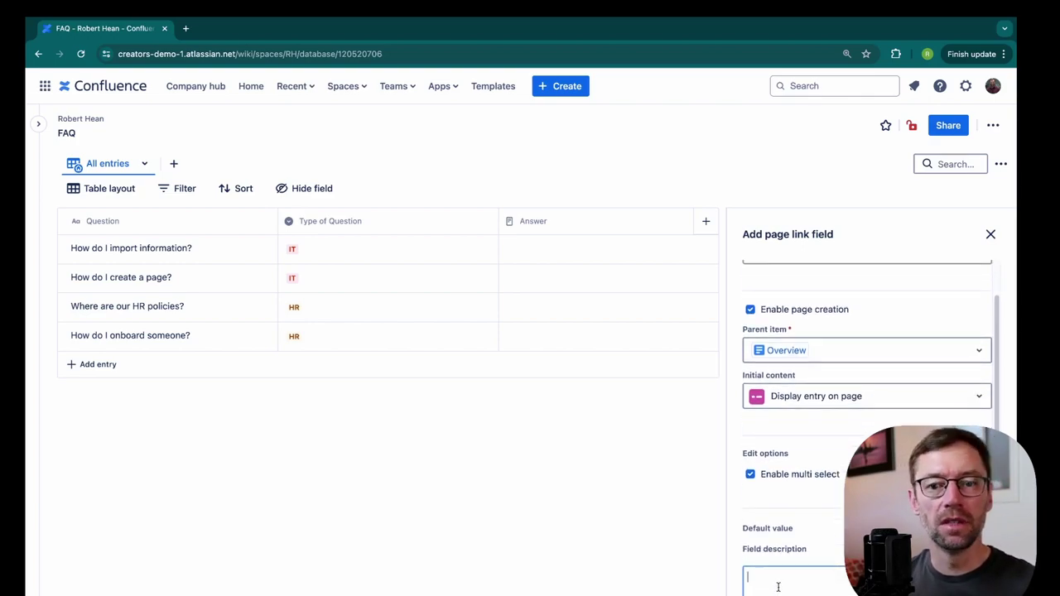
text(The page cont)
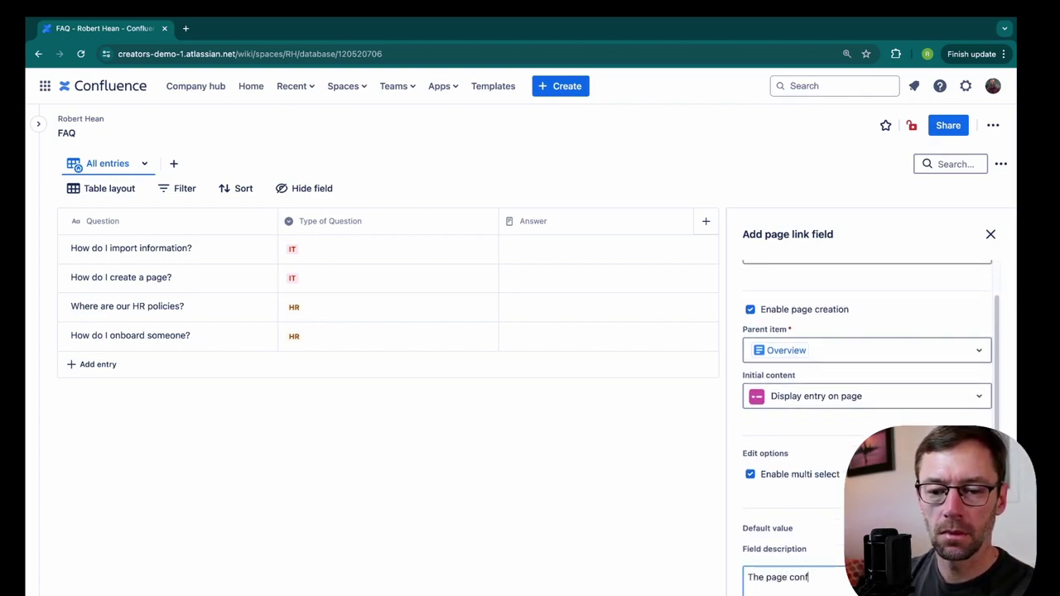
text(aining an)
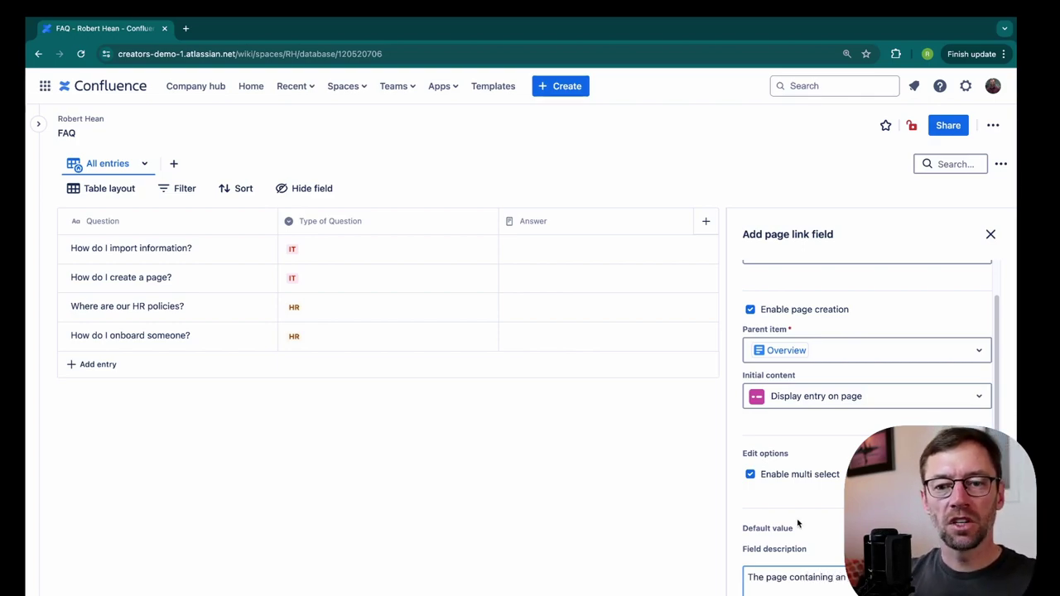
scroll(775, 455, up, 2)
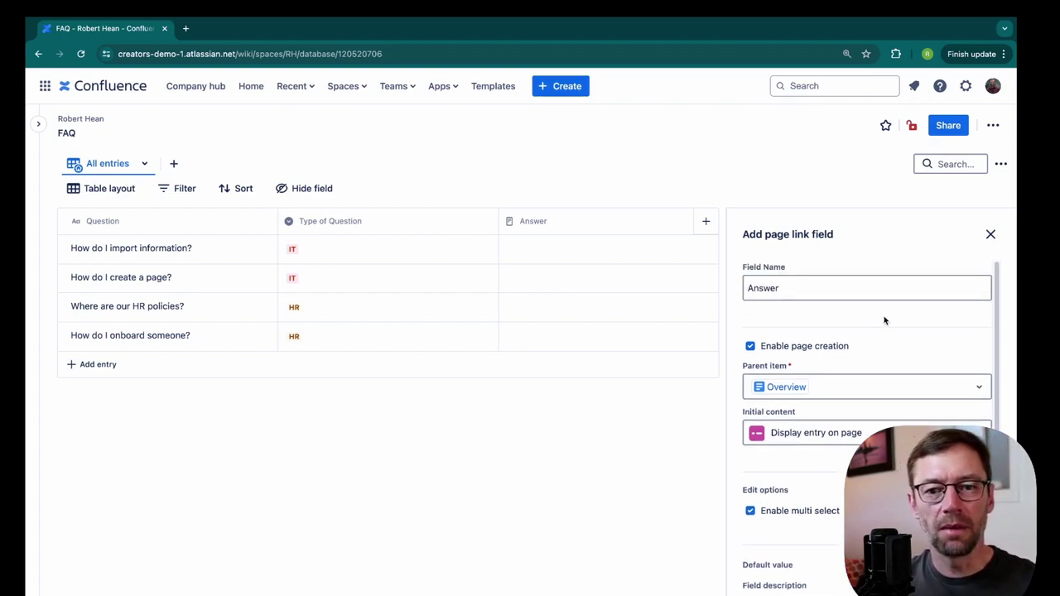
- Add the Answer field and link Import Example to the first question
click(990, 235)
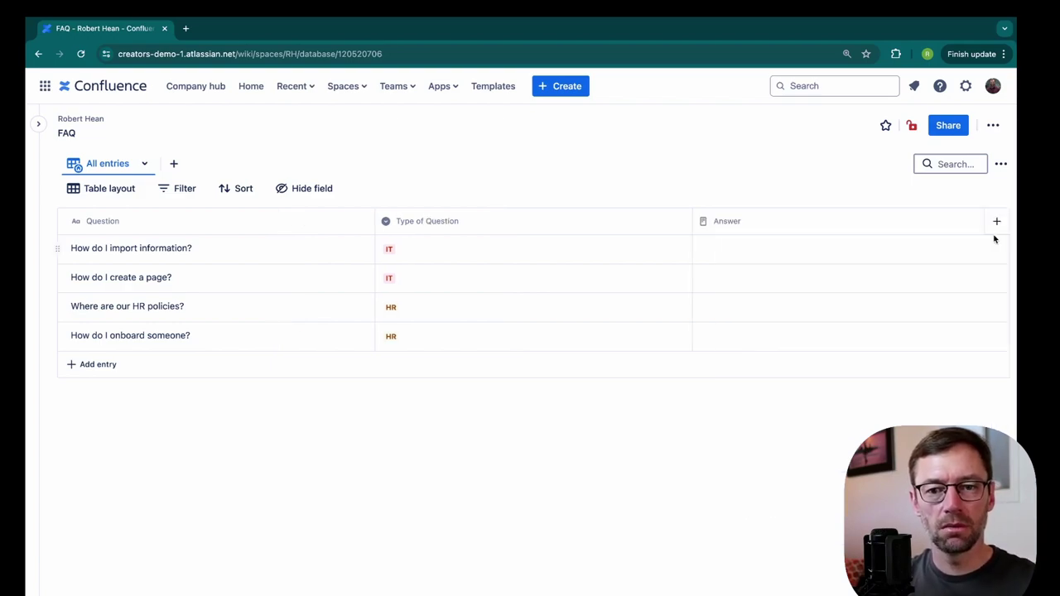
click(801, 248)
click(801, 248)
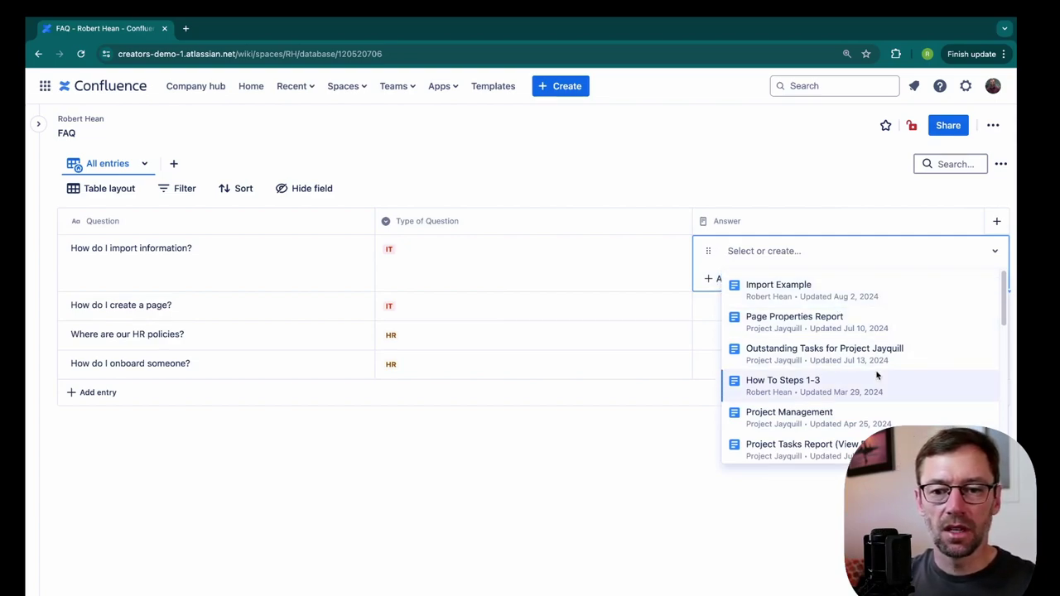
click(817, 303)
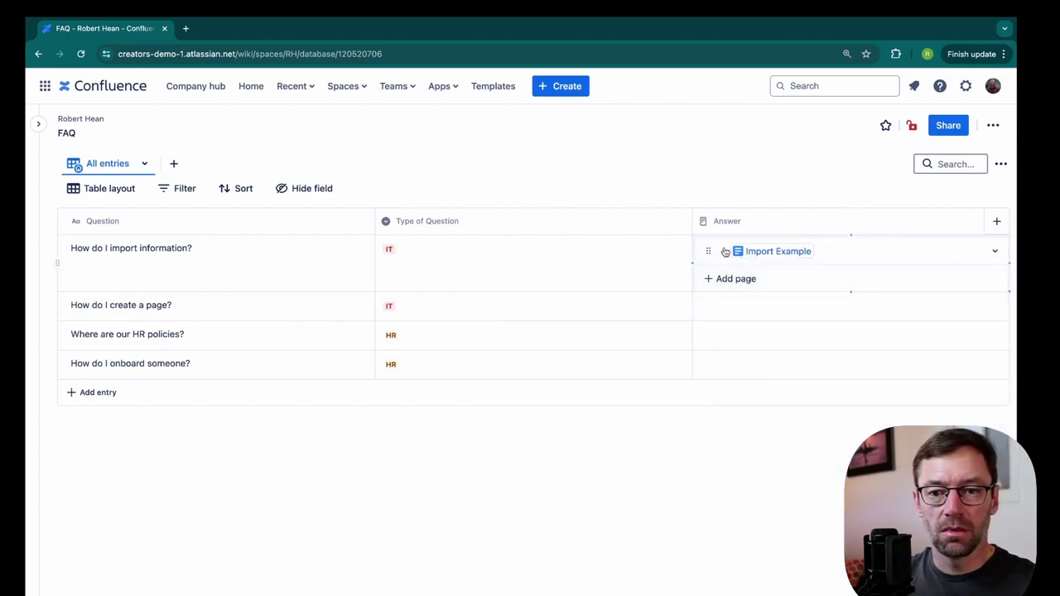
click(805, 310)
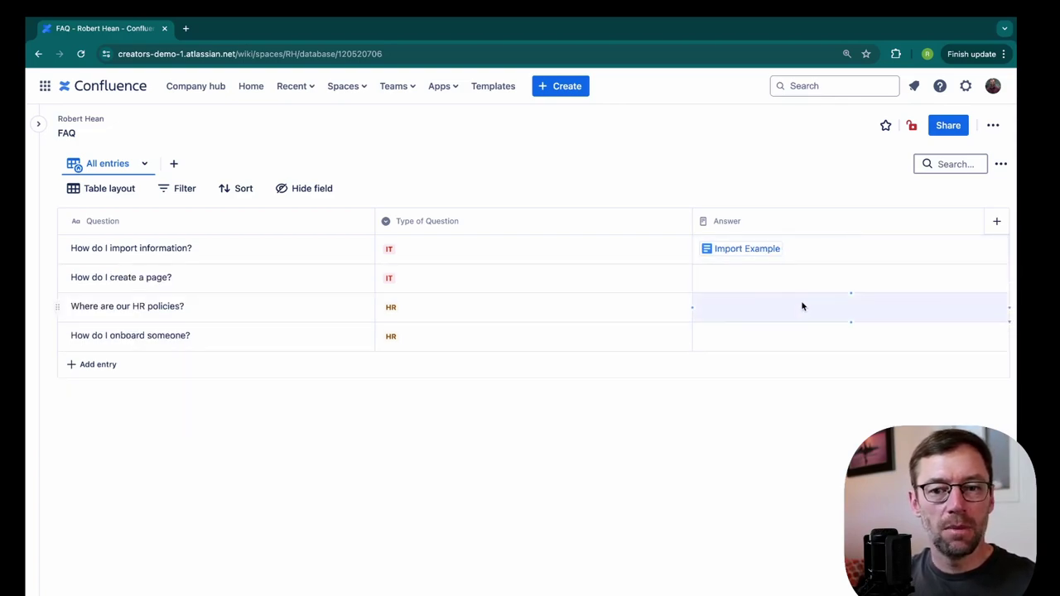
- Search 'creat' and link Creating a page to the second question
click(773, 280)
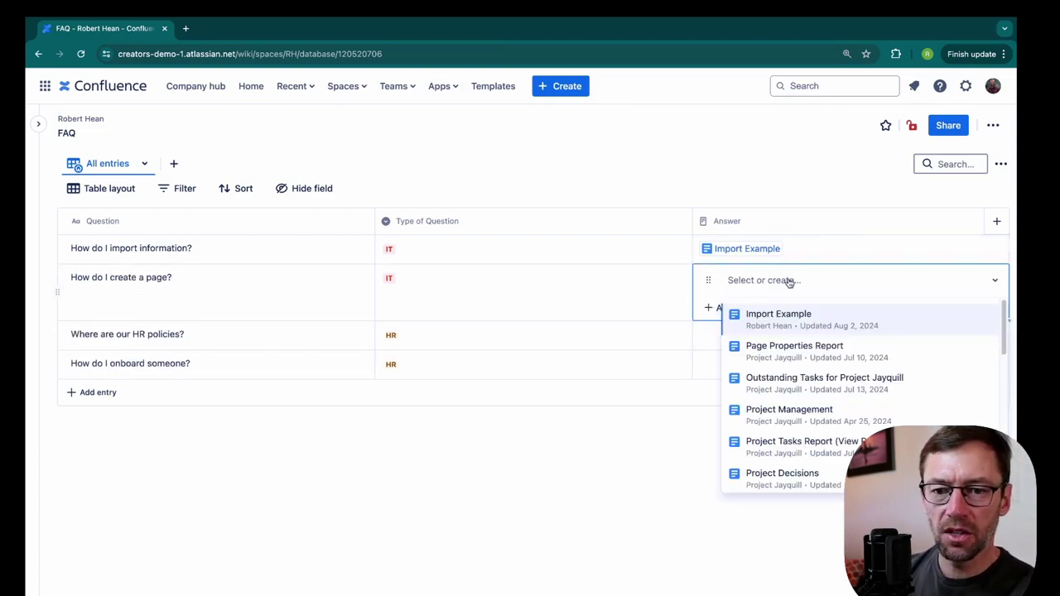
text(create)
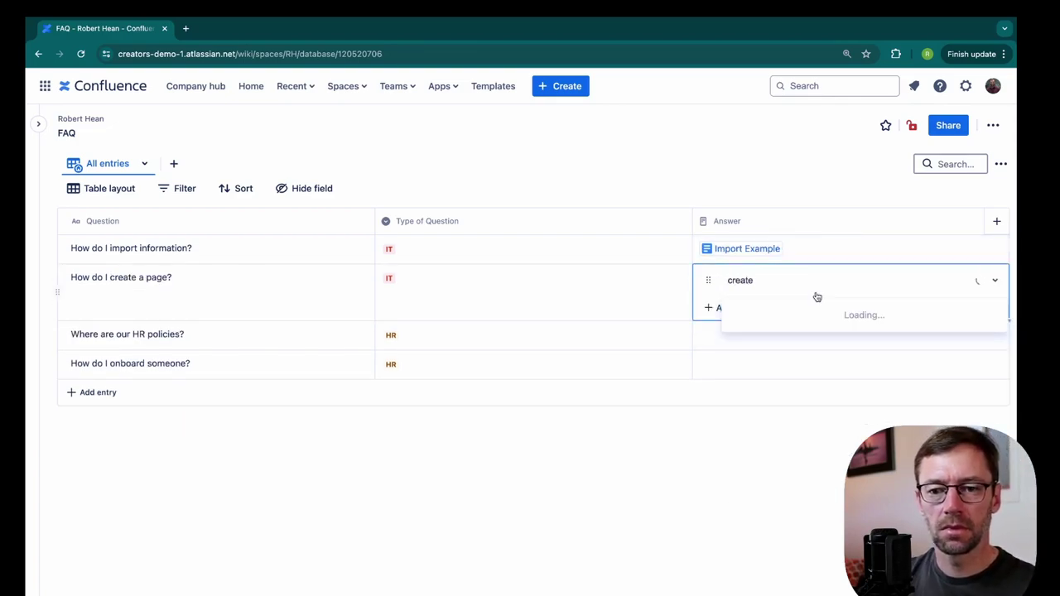
key(Down)
key(Down)
key(Down)
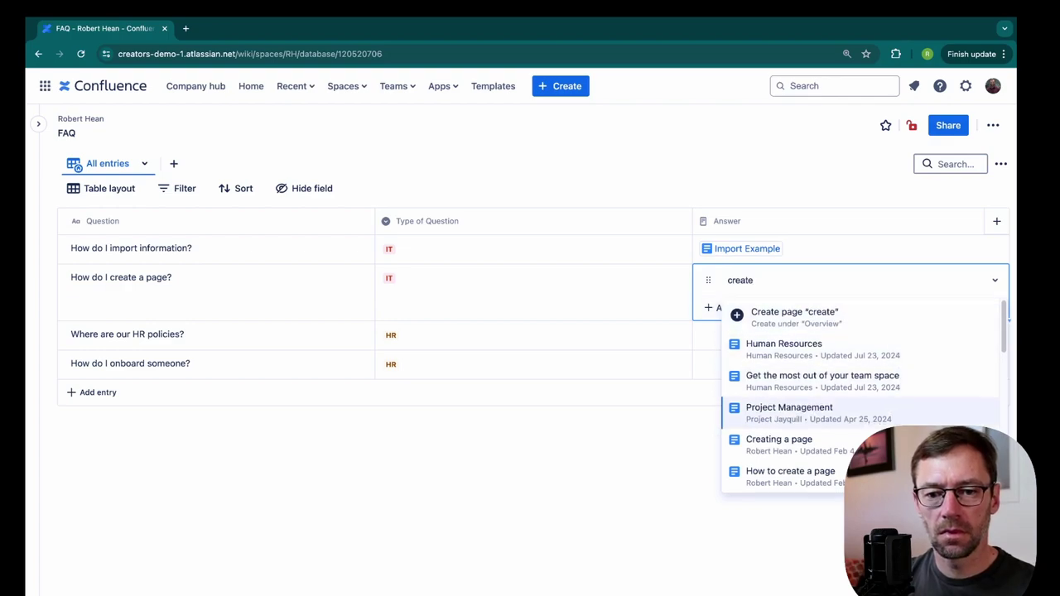
key(Down)
key(Return)
key(Escape)
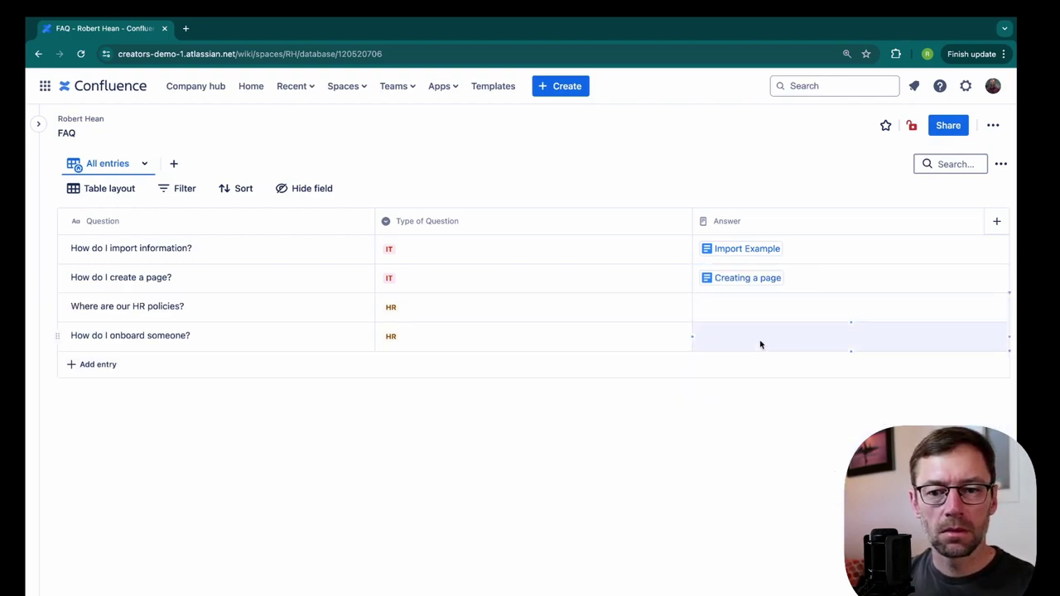
- Link HR Policies to the third question; leave the onboarding answer empty
click(753, 312)
text(policies)
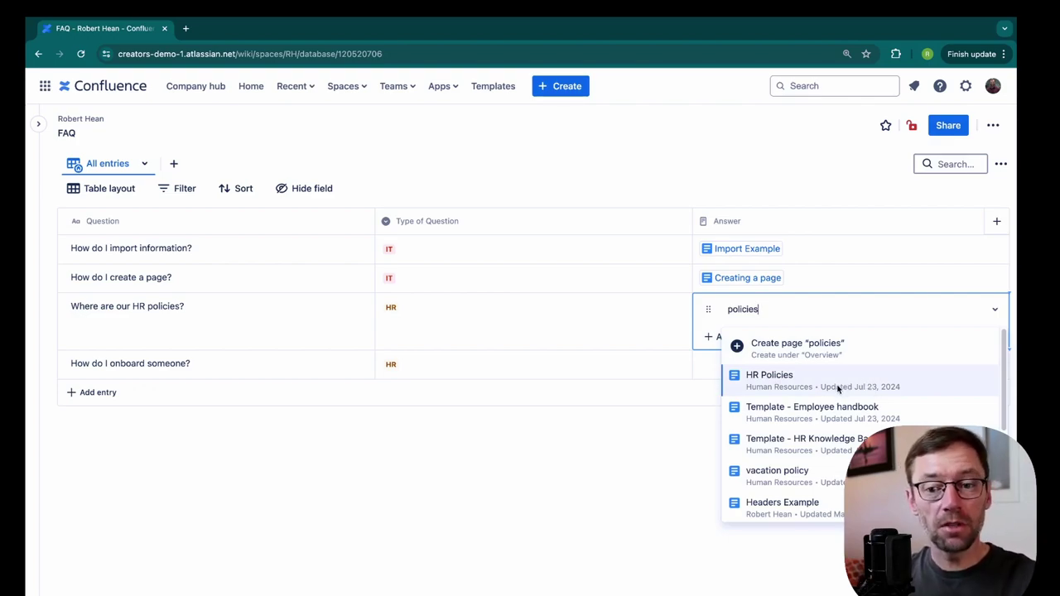
click(843, 383)
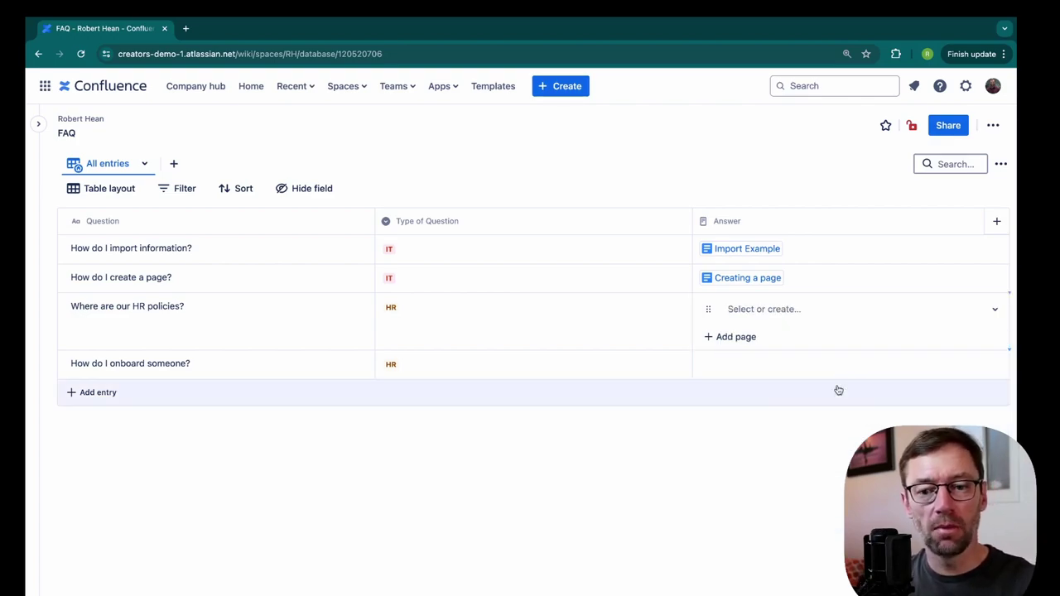
click(774, 364)
click(780, 338)
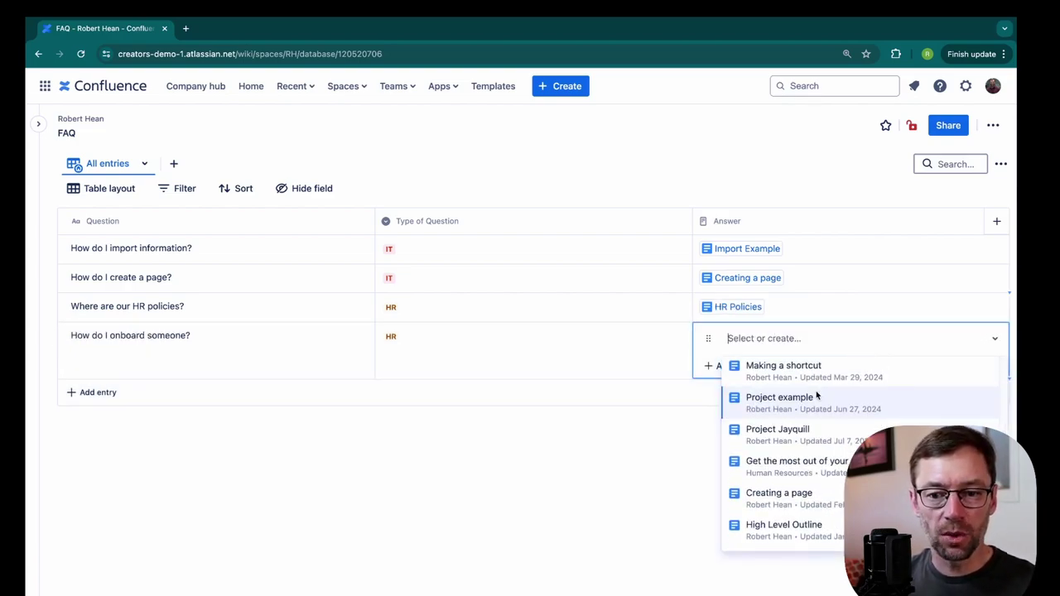
text(onboarding)
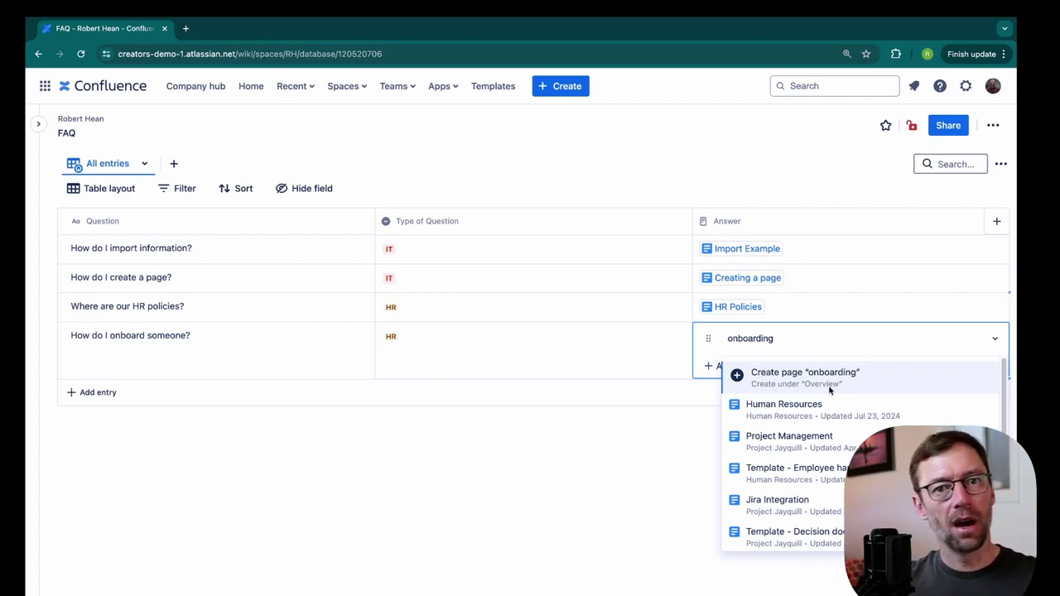
click(663, 492)
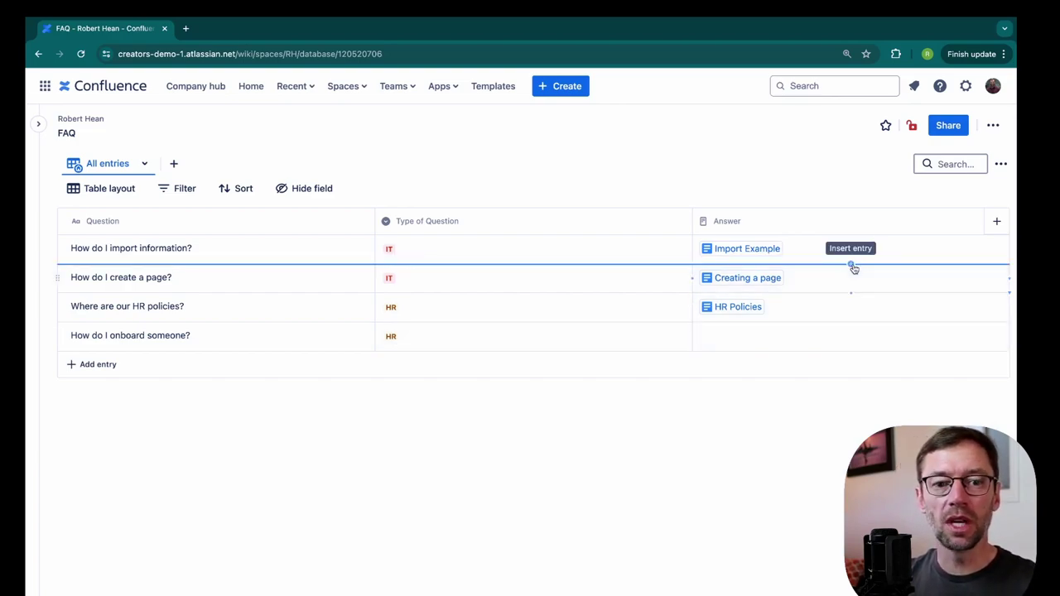
- Add a page details field showing the owner of each Answer page
click(992, 224)
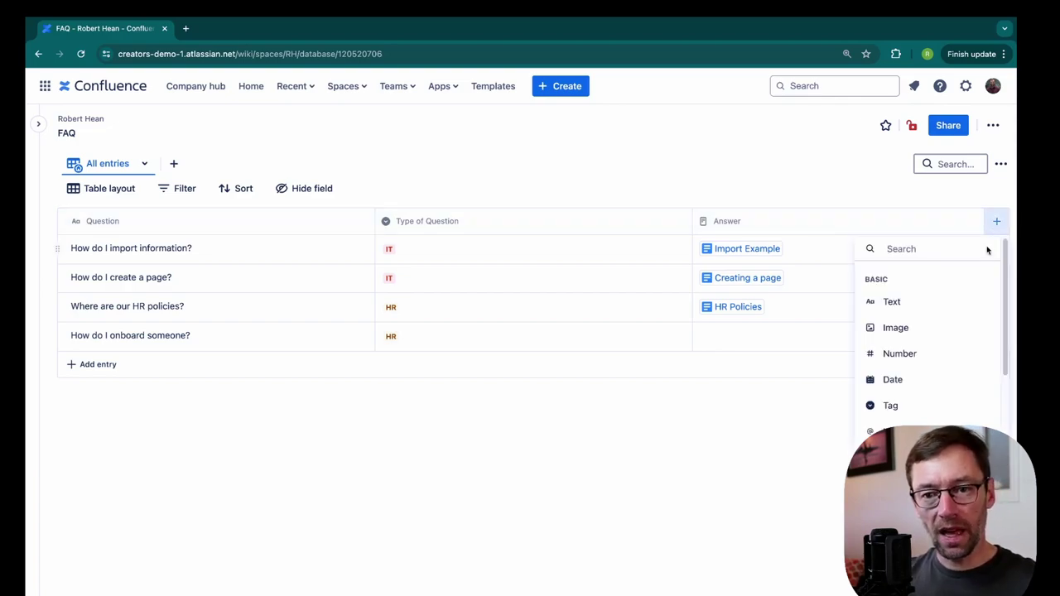
scroll(920, 390, down, 2)
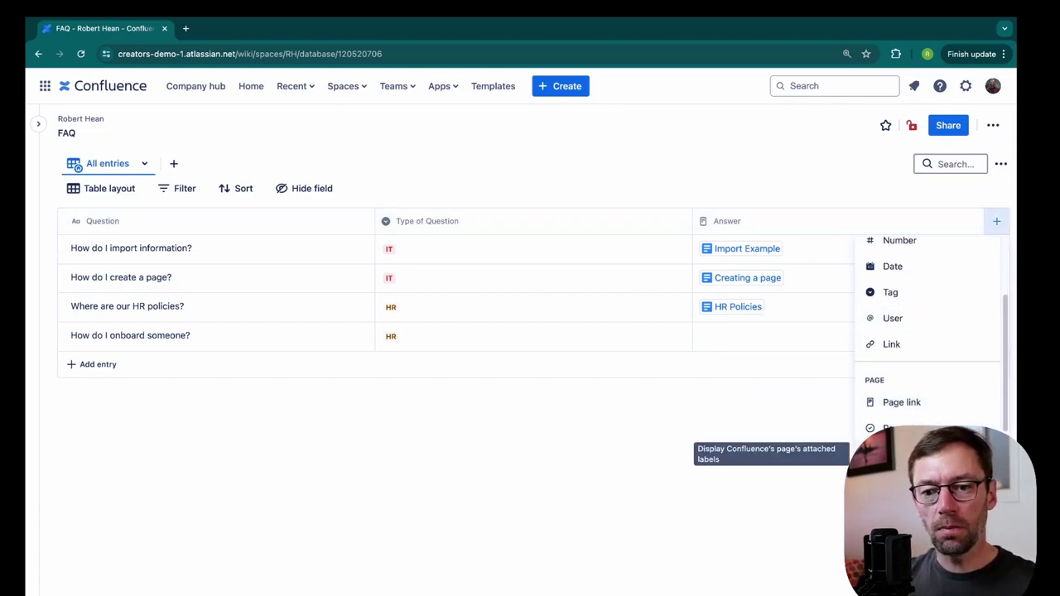
click(898, 428)
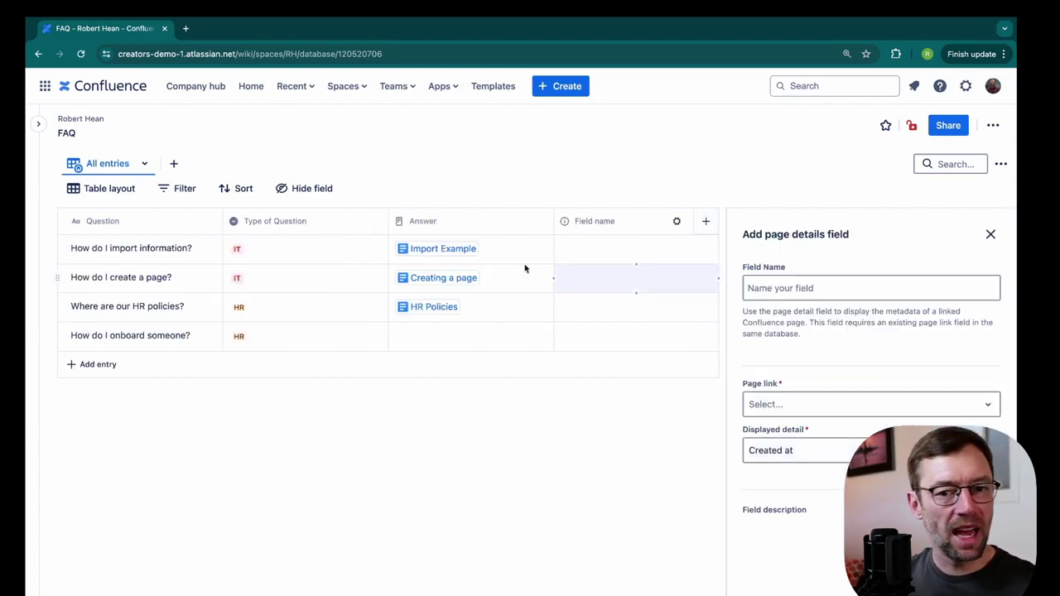
mouse_move(468, 250)
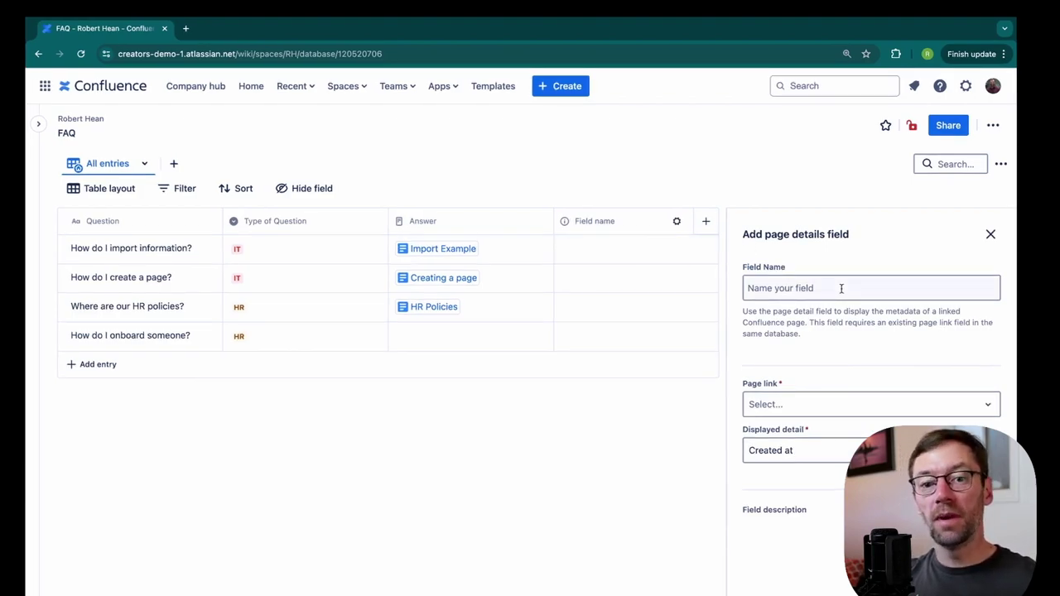
click(801, 405)
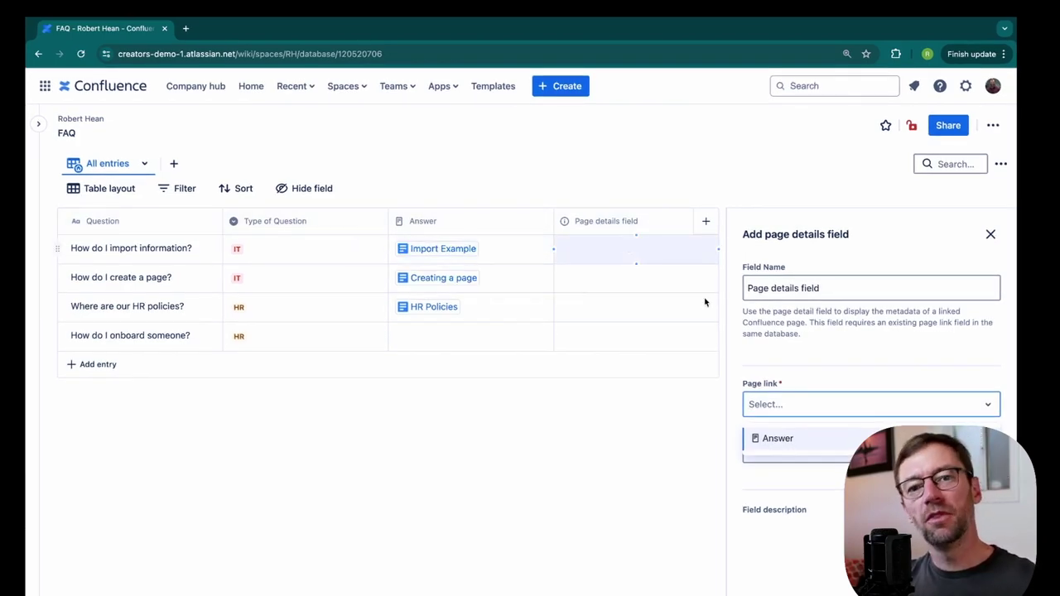
click(778, 439)
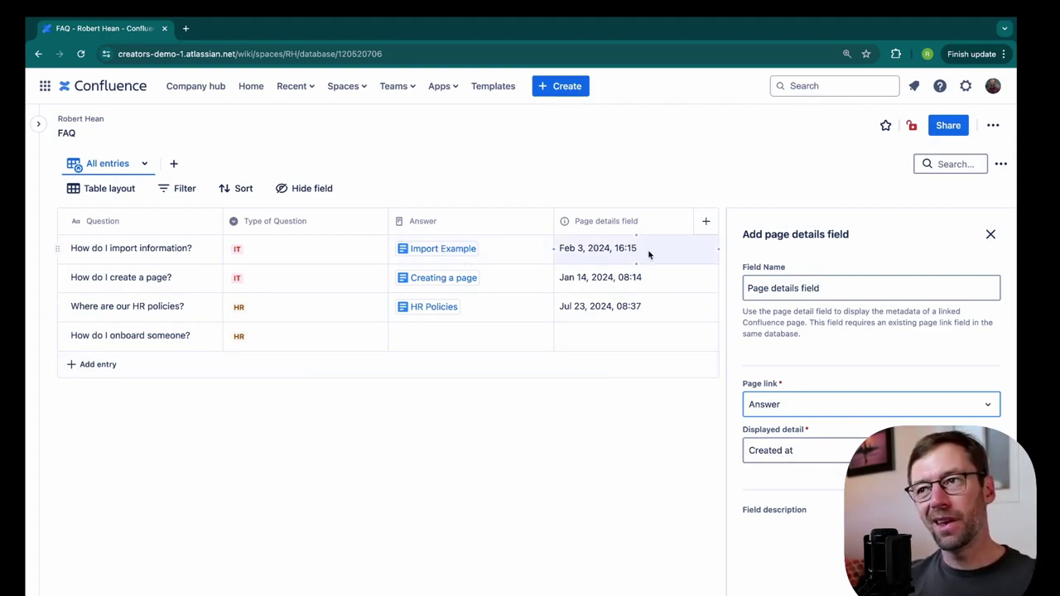
click(810, 452)
scroll(834, 545, down, 1)
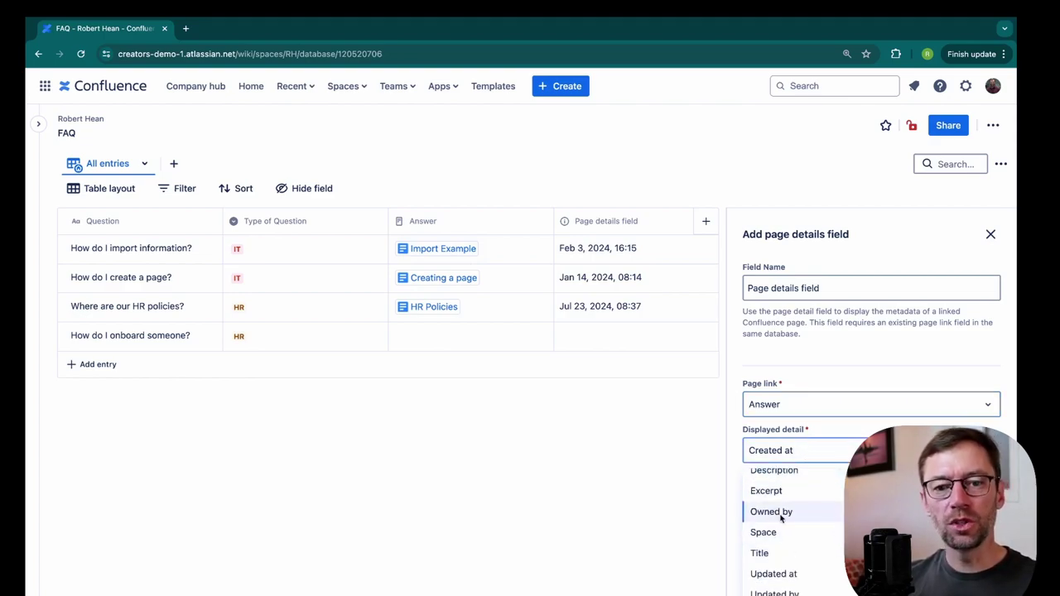
click(771, 511)
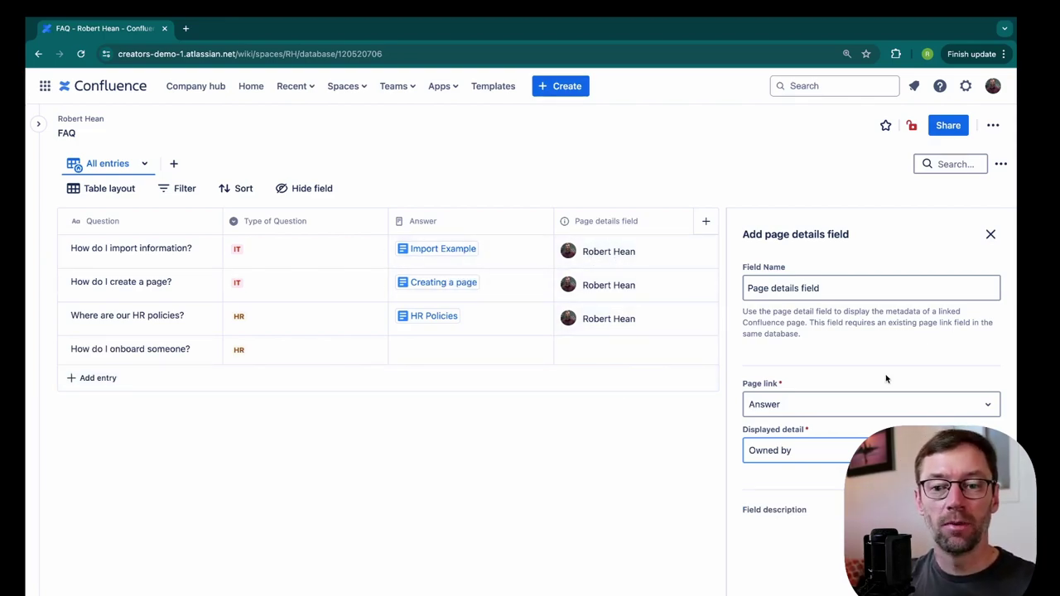
- Name the field 'Answer Owner' and begin the description 'Who to contact with qu'
drag(837, 289, 730, 288)
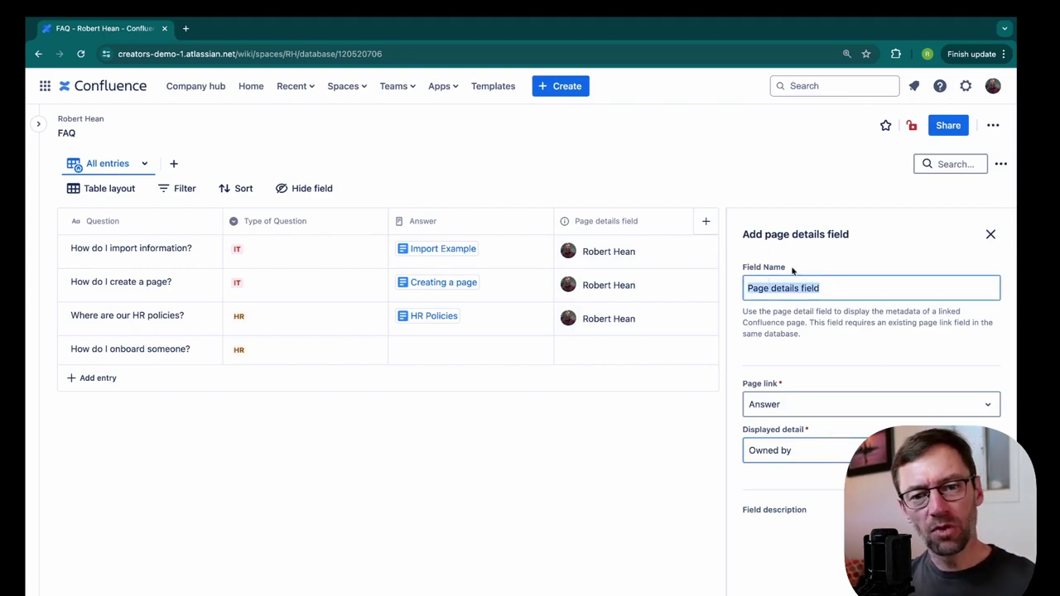
text(Answer Owner)
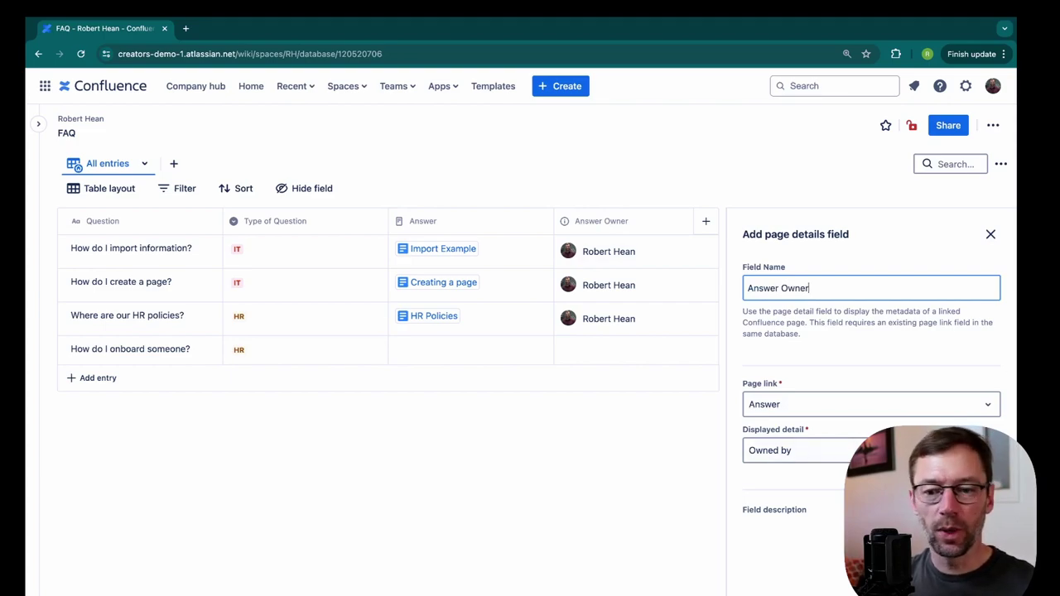
click(791, 551)
text(Who to contact with qu)
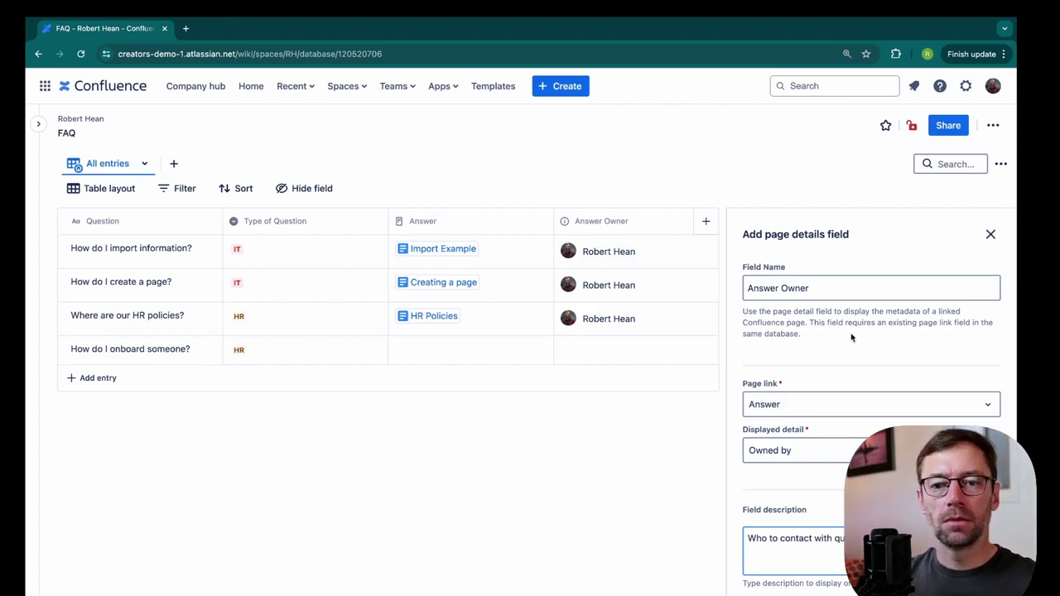
- Add a page details column showing each Answer page's Updated at date
click(707, 222)
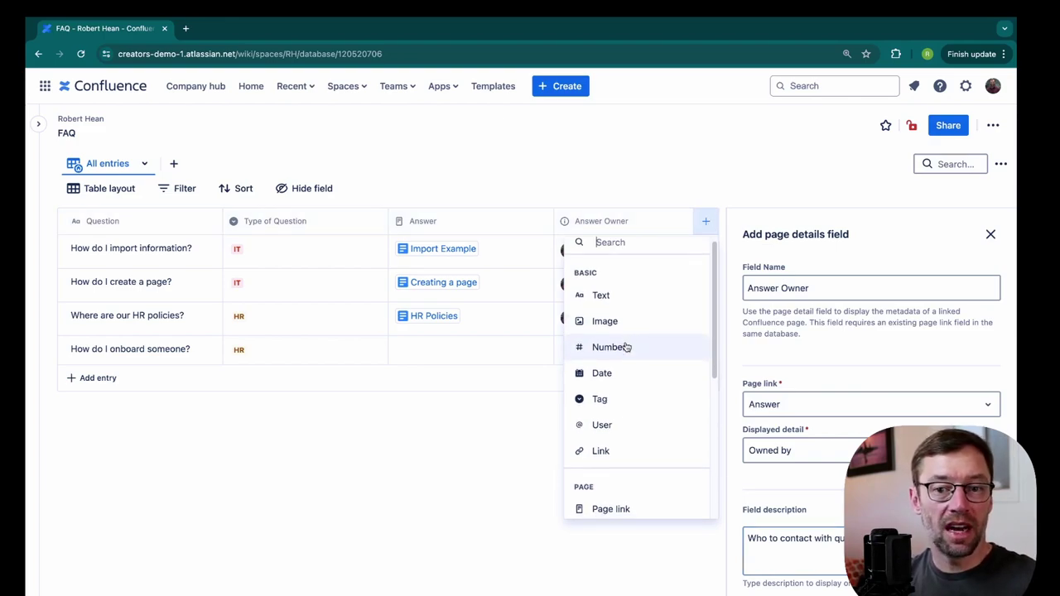
scroll(627, 346, down, 2)
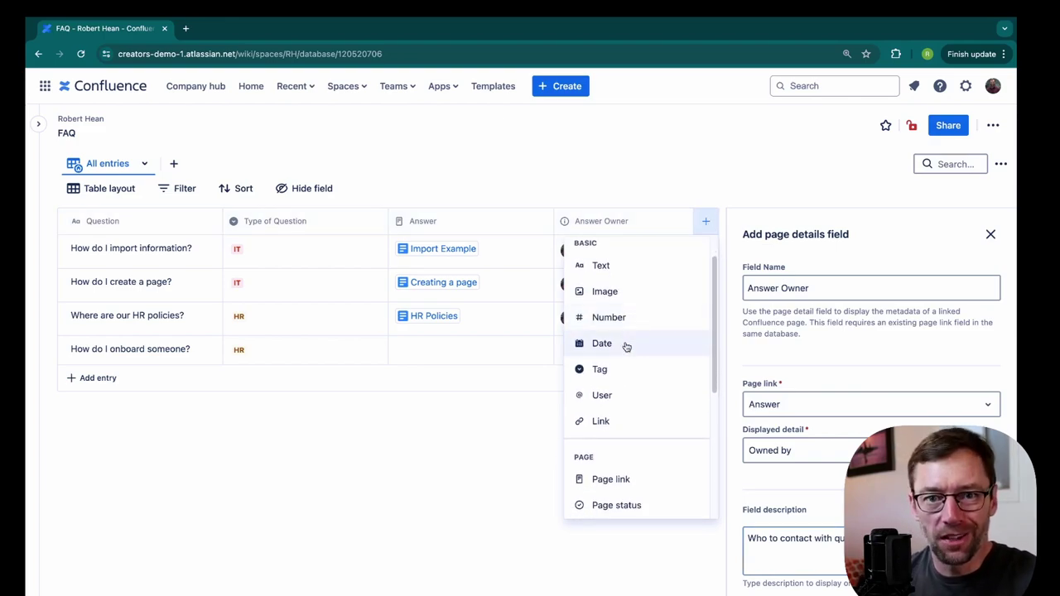
scroll(630, 361, down, 5)
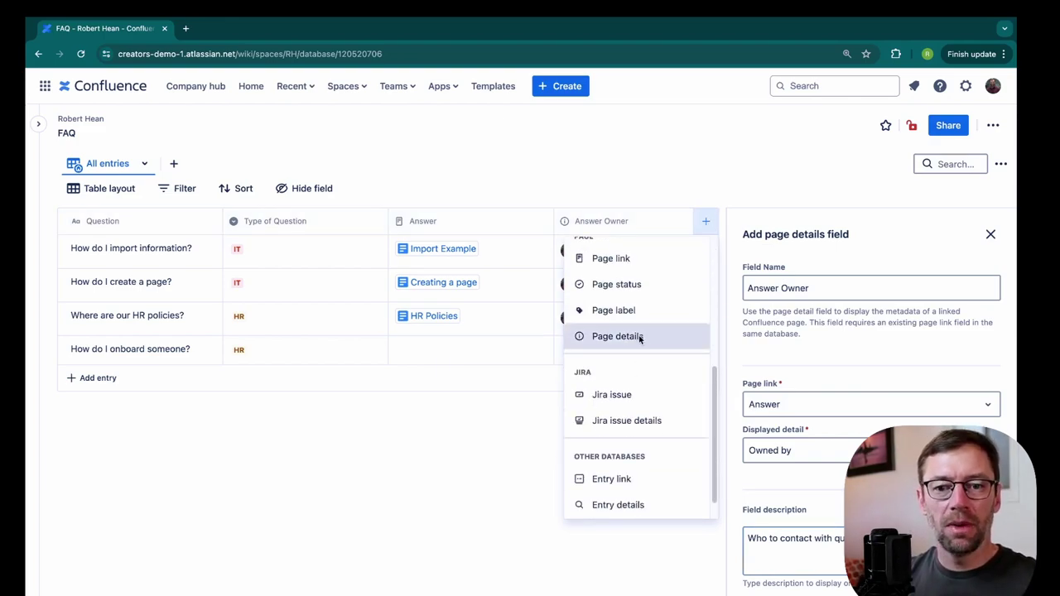
click(639, 336)
click(798, 404)
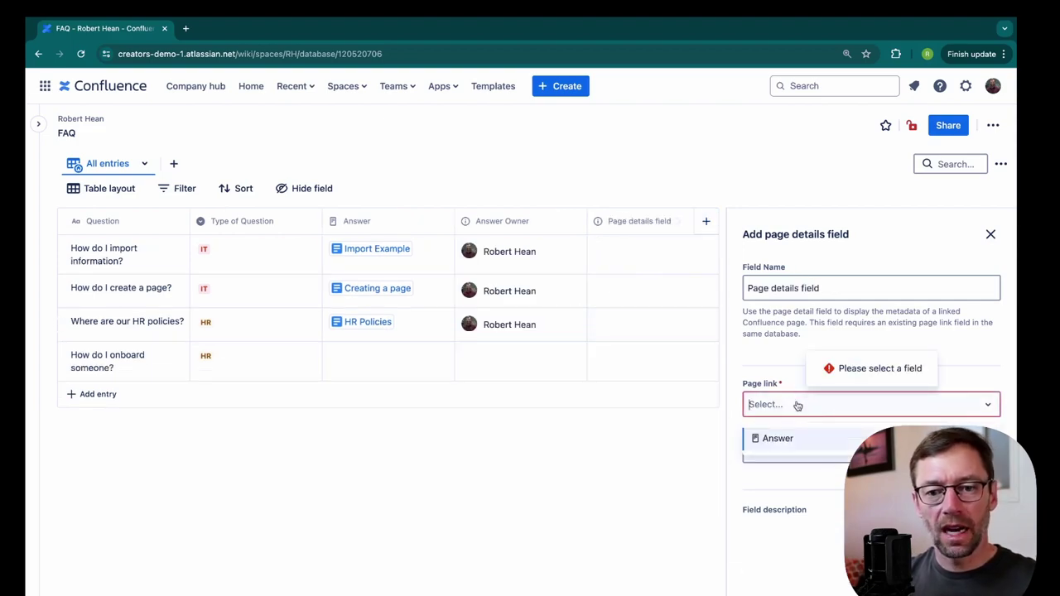
click(793, 437)
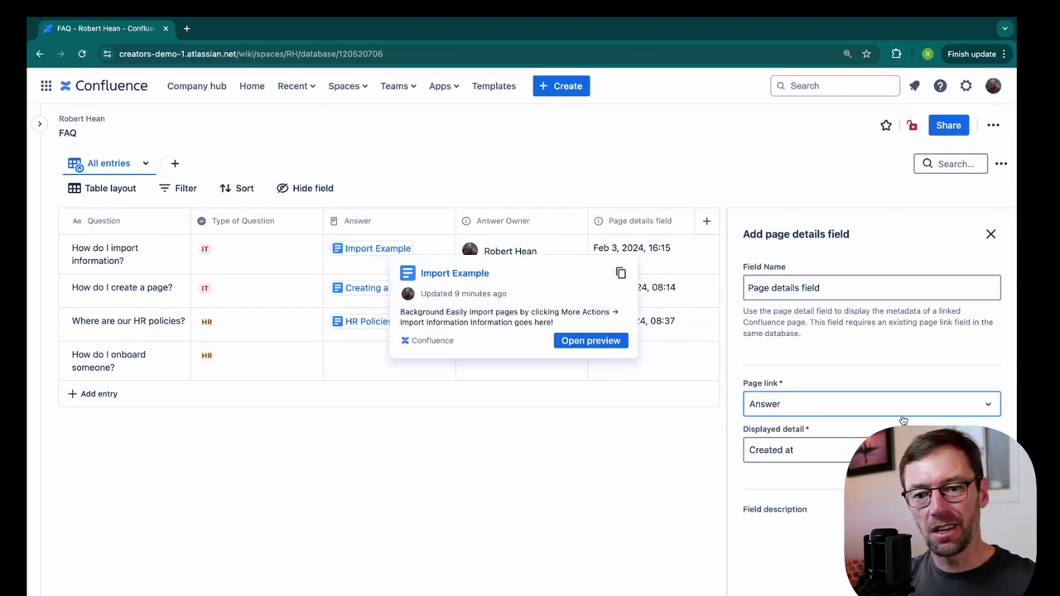
click(911, 450)
scroll(795, 546, down, 1)
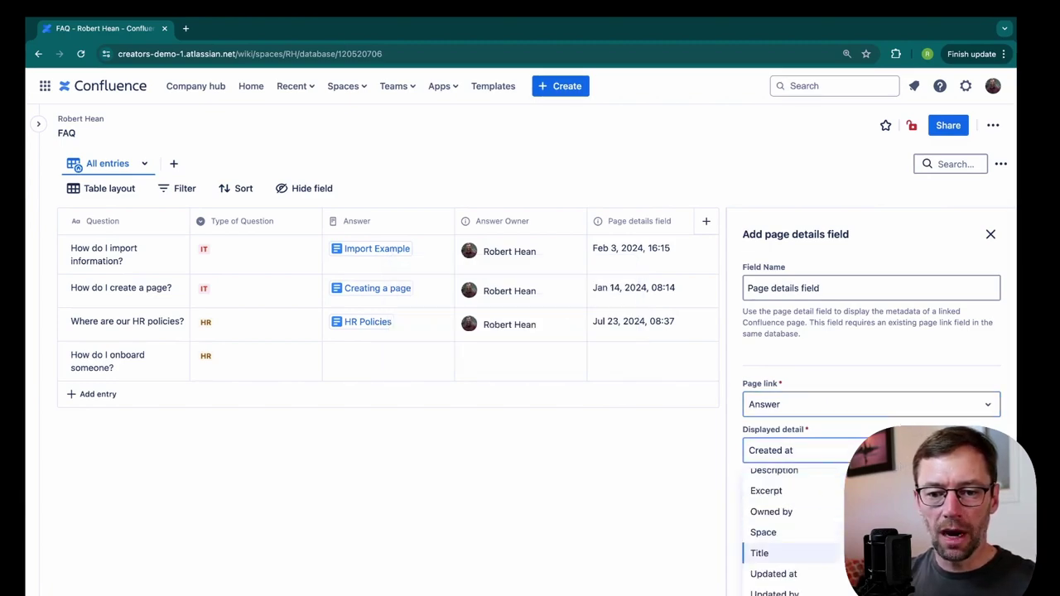
click(800, 574)
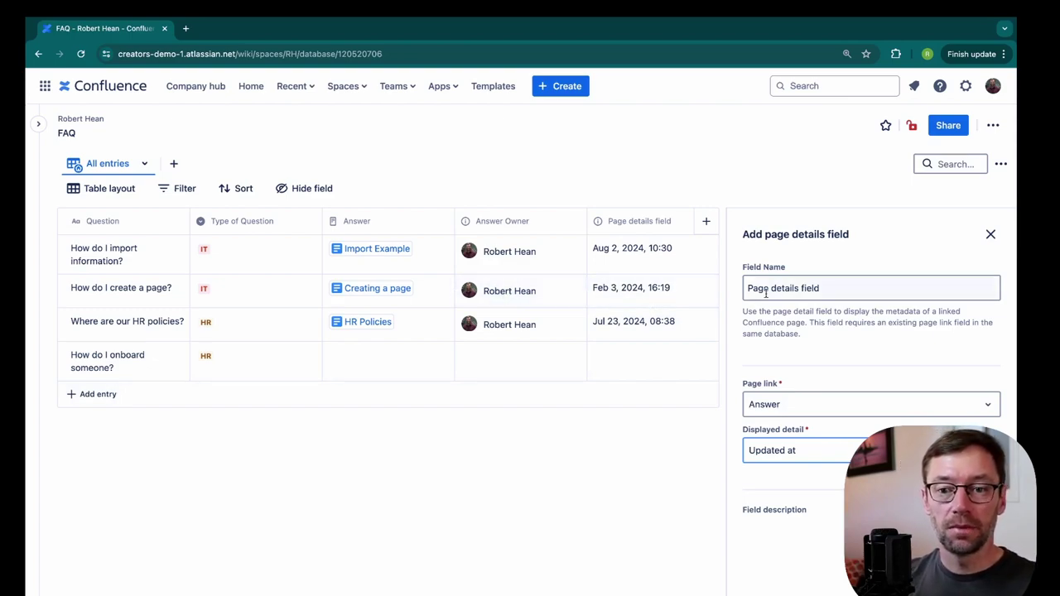
- Name the new column 'Answer Last Updated'
drag(845, 289, 742, 290)
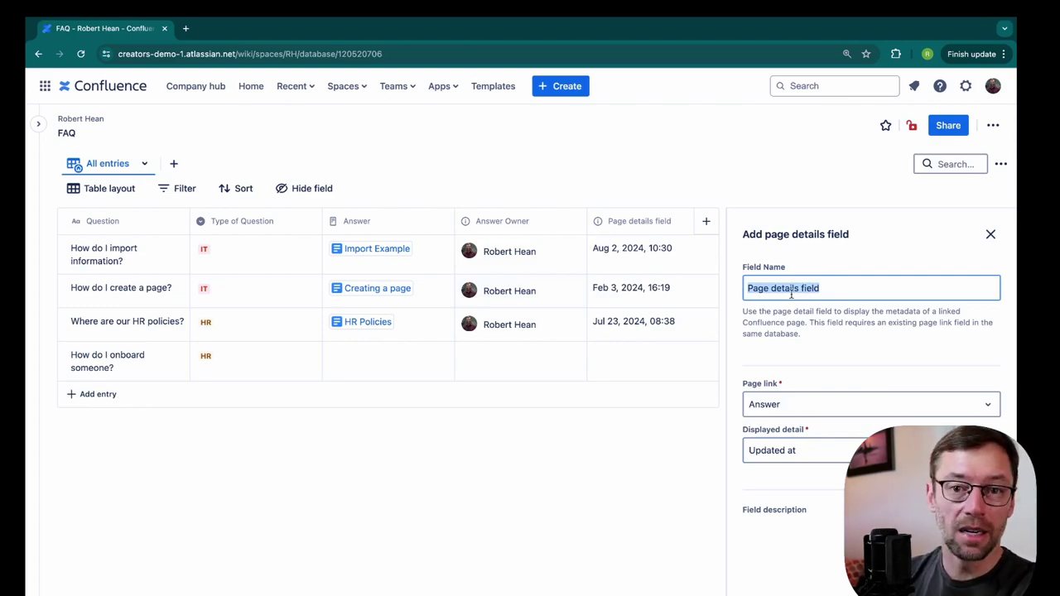
text(Answer Last Updated)
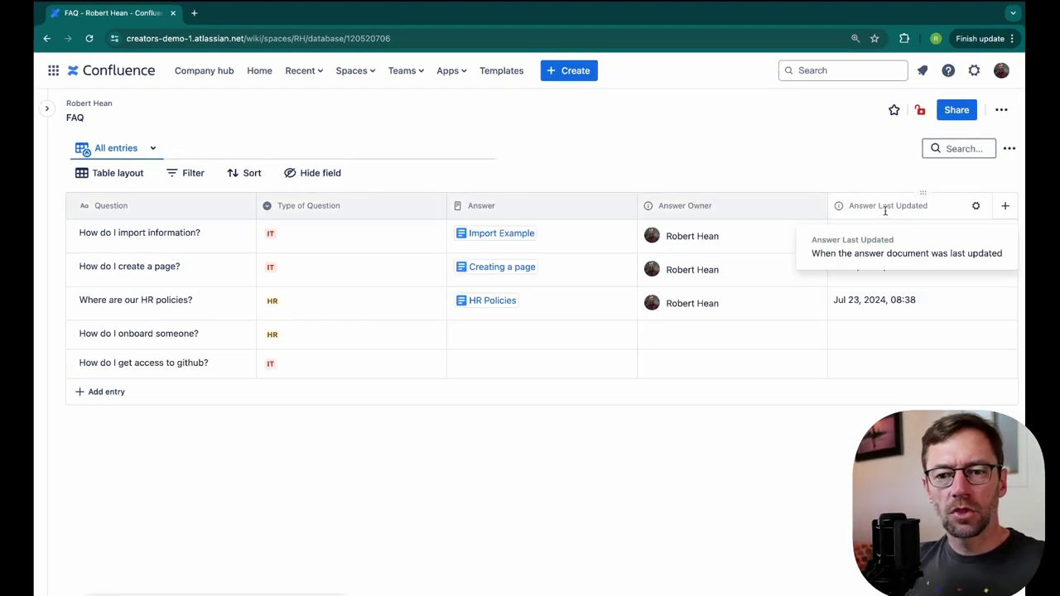
mouse_move(751, 208)
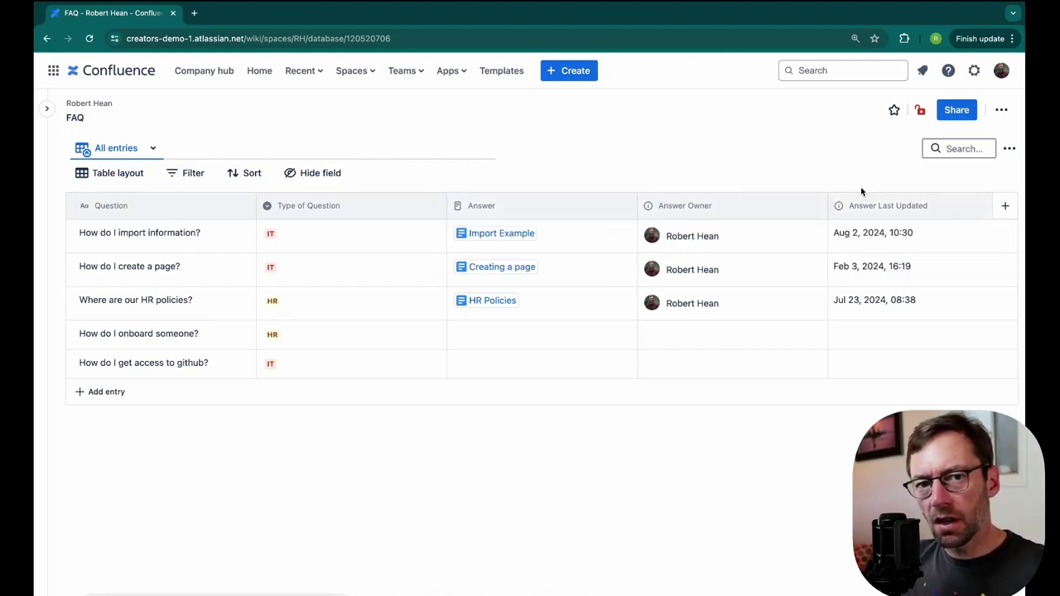
- Add a page details column with Answer as page link and Excerpt as detail
mouse_move(859, 206)
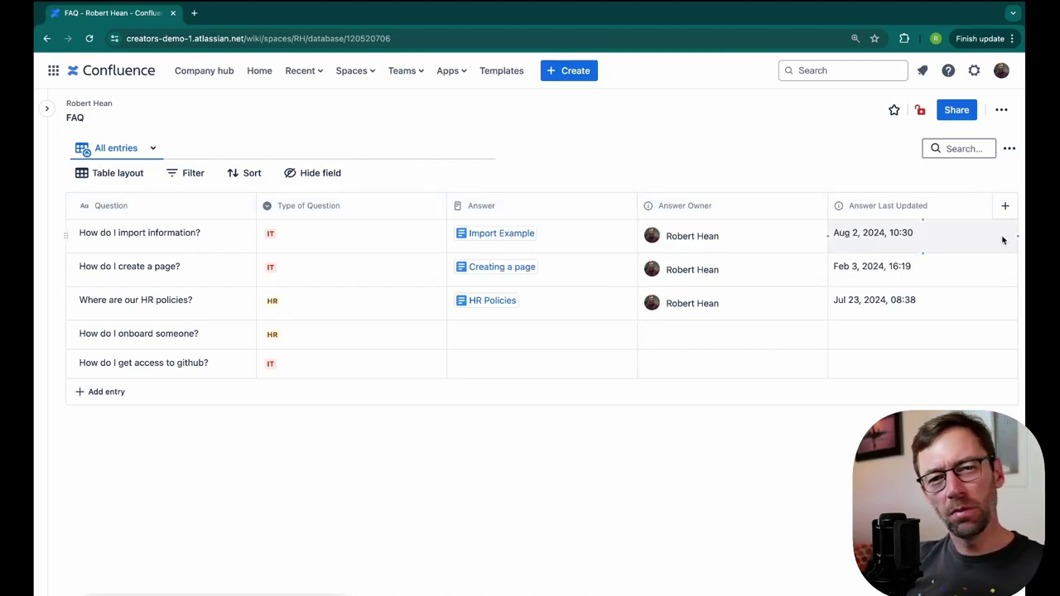
click(1002, 206)
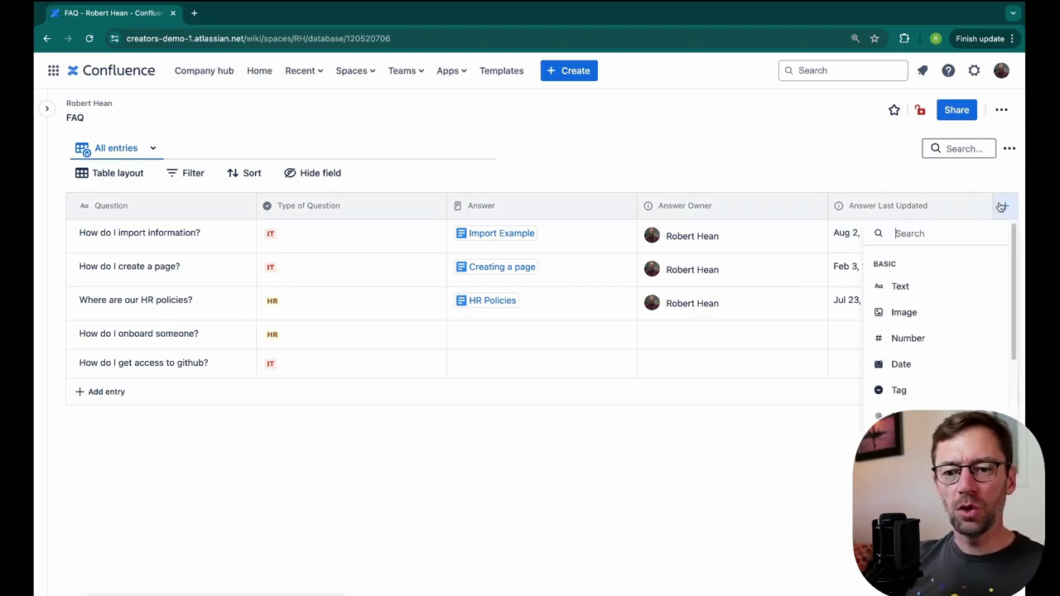
scroll(946, 335, down, 5)
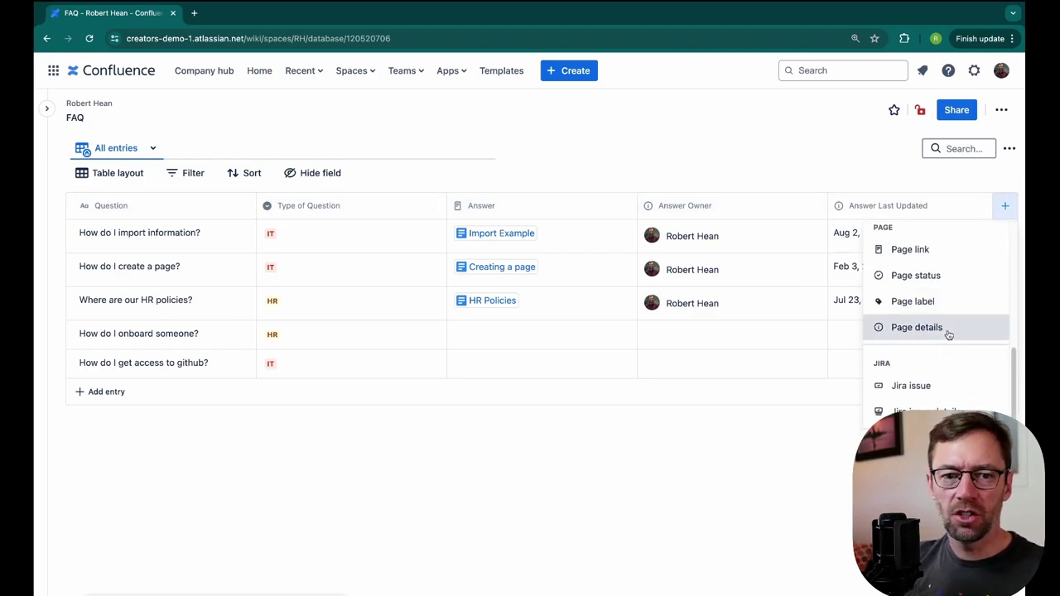
click(949, 329)
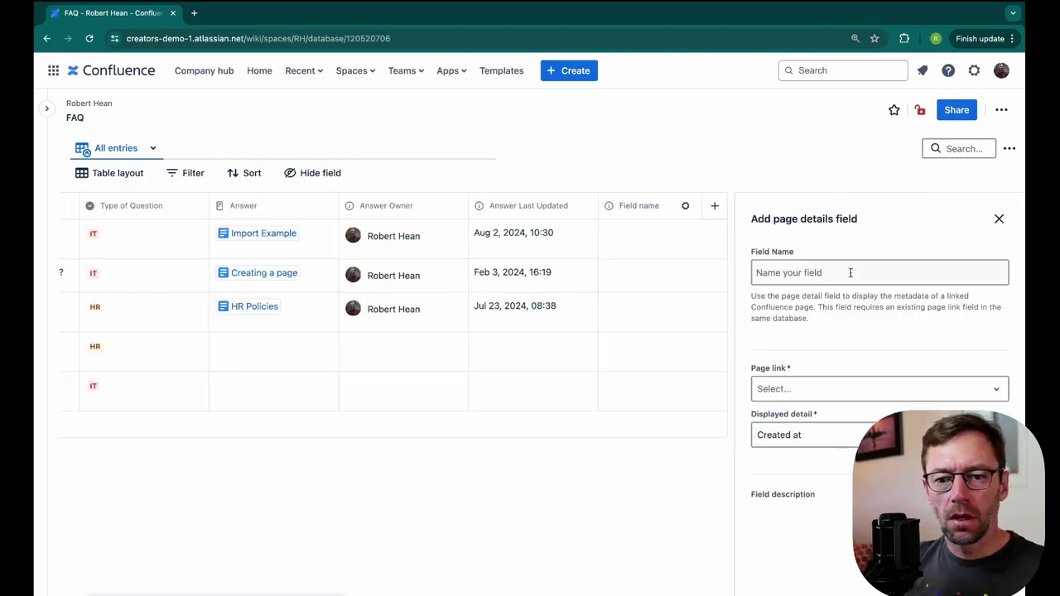
click(796, 395)
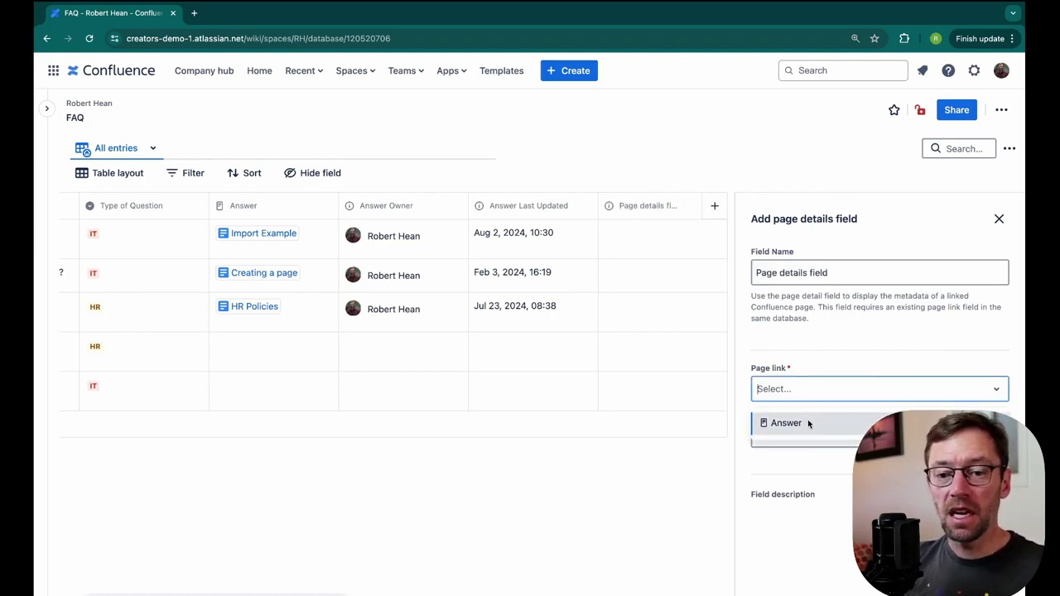
click(808, 419)
click(808, 445)
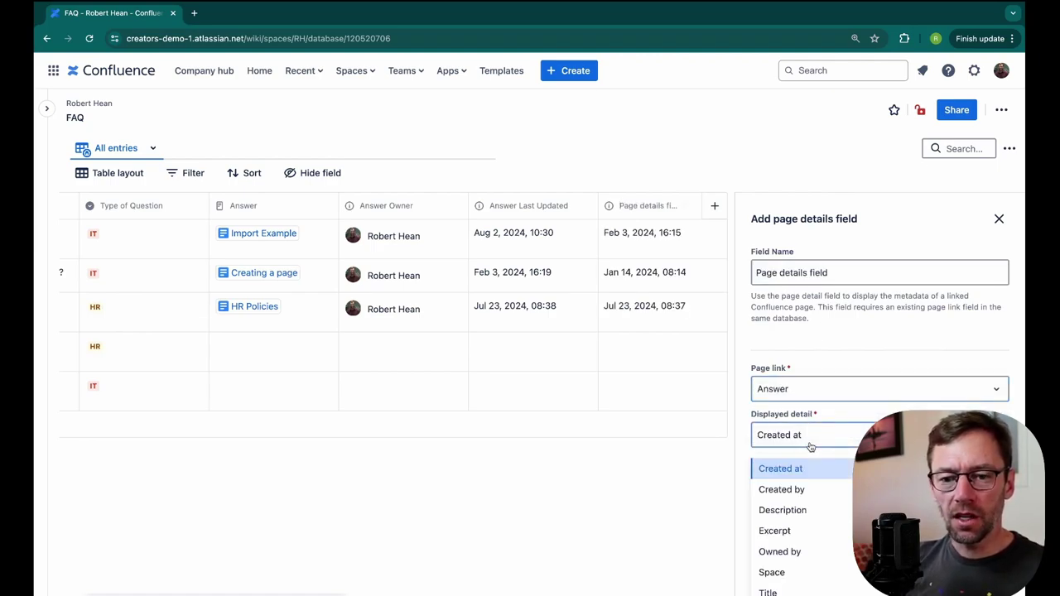
scroll(812, 522, down, 1)
click(813, 515)
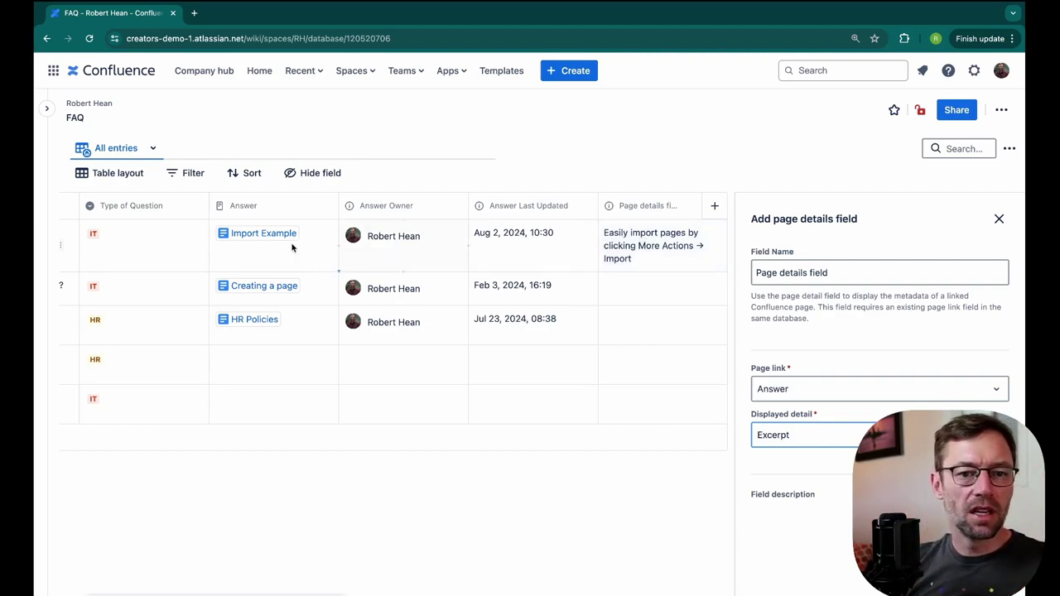
- Rename the excerpt column to 'Quick Answer' and close the field settings panel
mouse_move(275, 234)
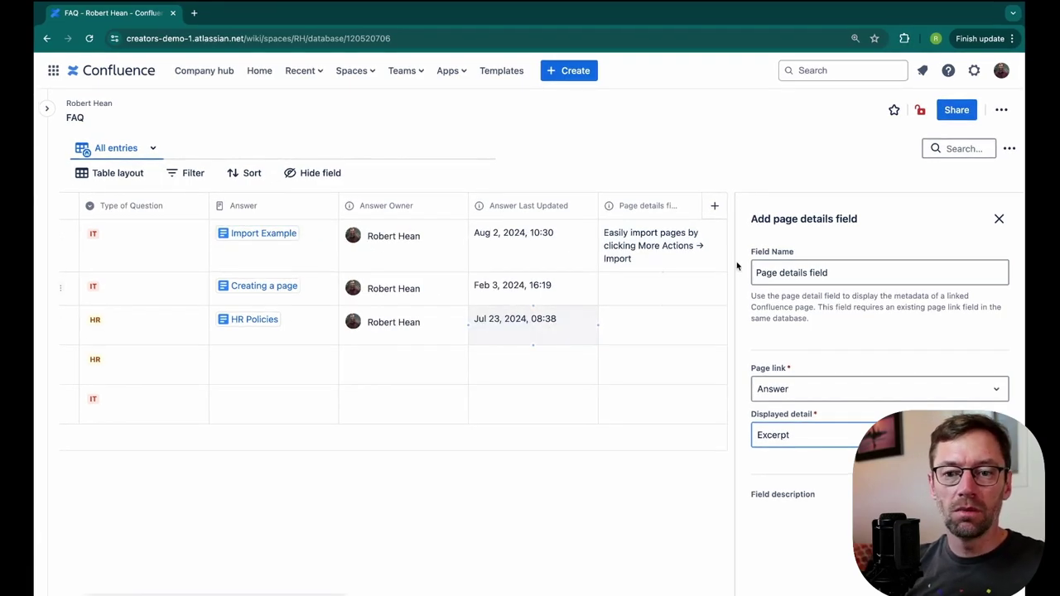
triple_click(849, 274)
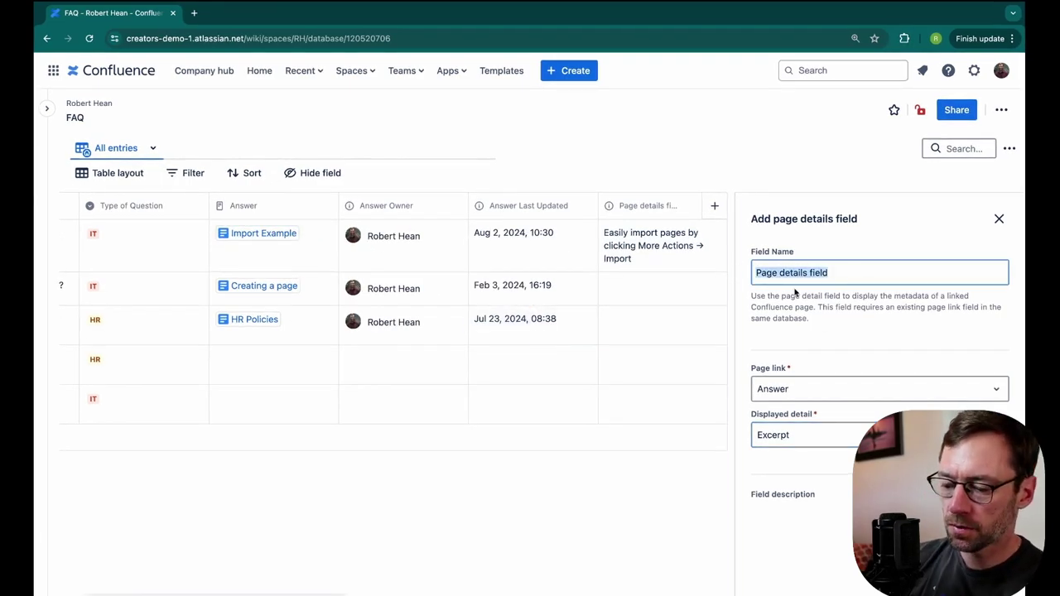
text(Quick Answer)
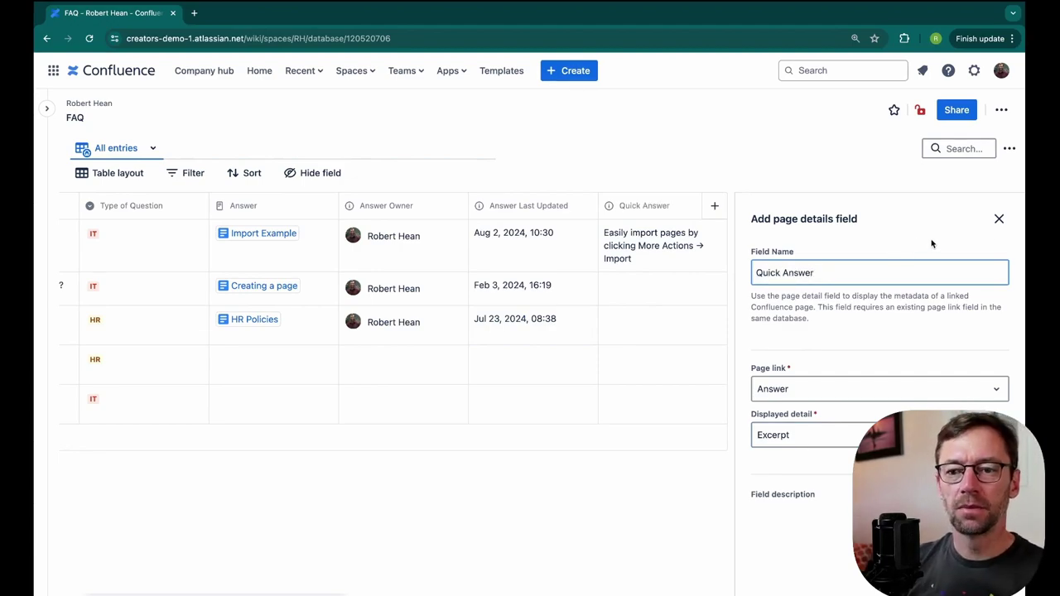
click(999, 219)
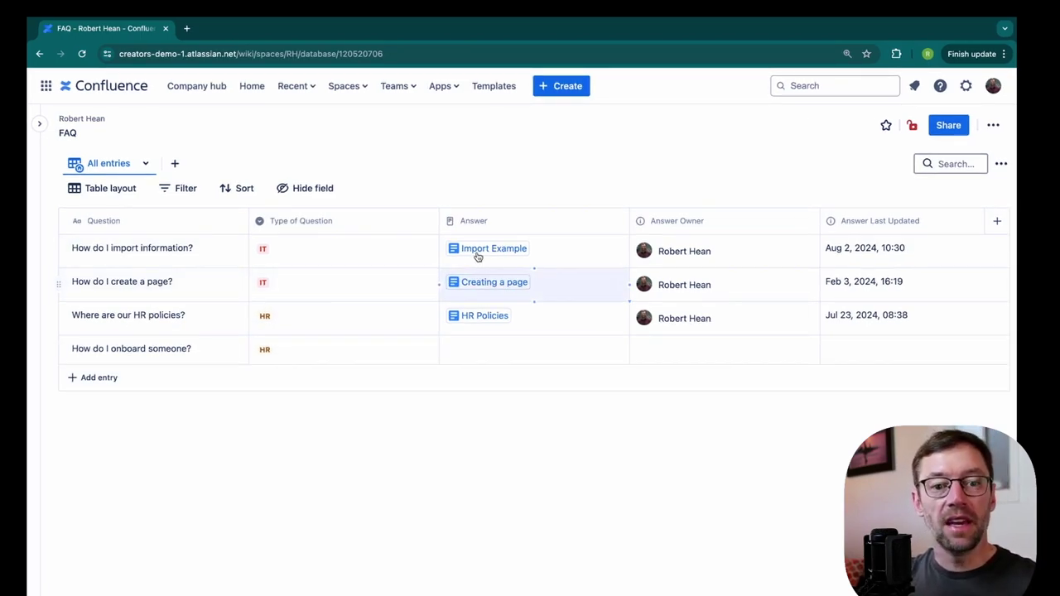
mouse_move(478, 255)
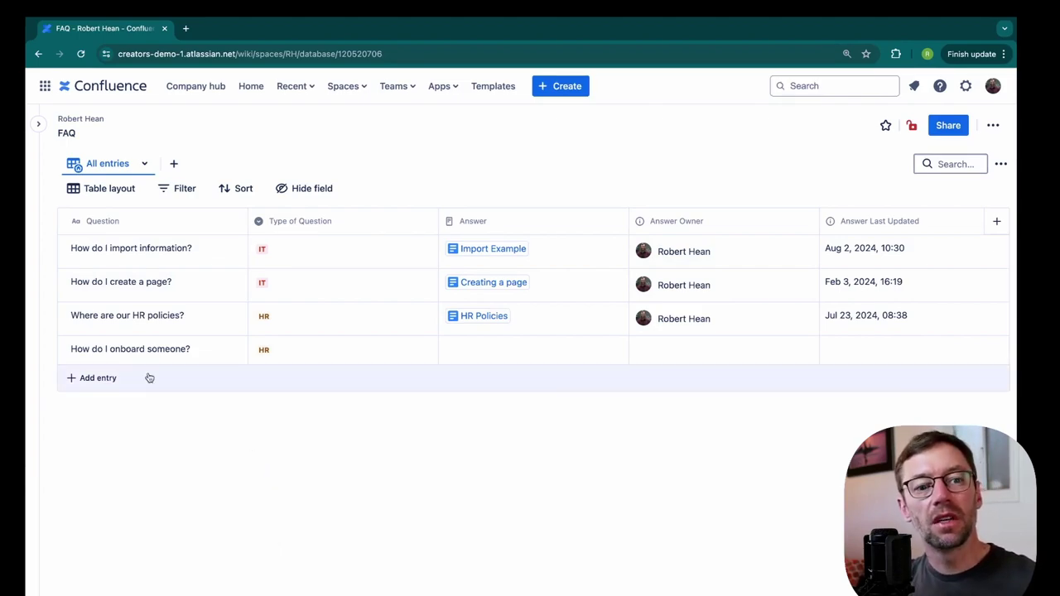
- Create a new saved view of the FAQ table named IT Questions
click(144, 163)
click(144, 164)
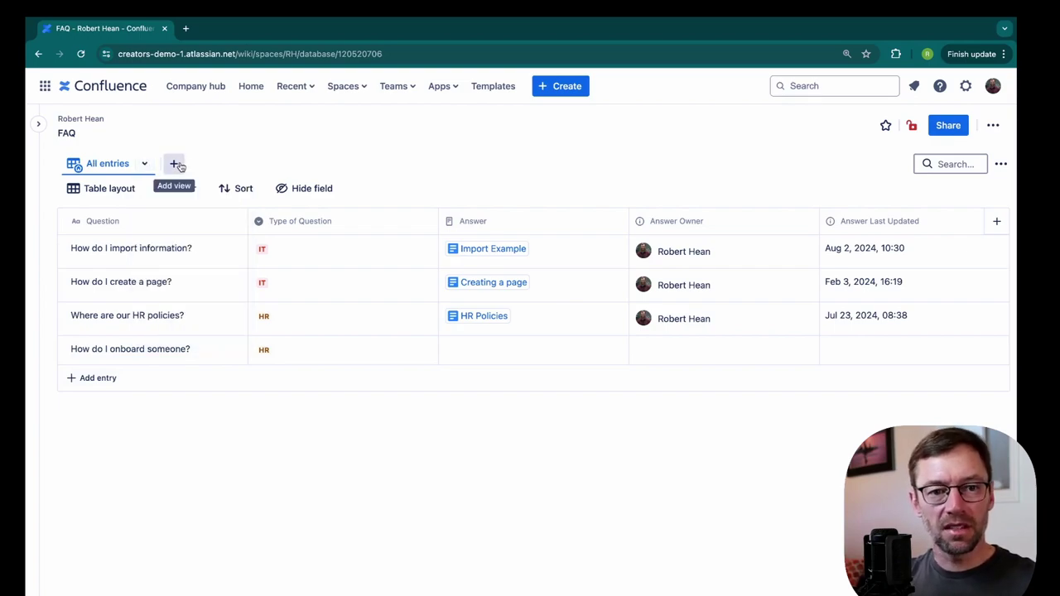
click(175, 165)
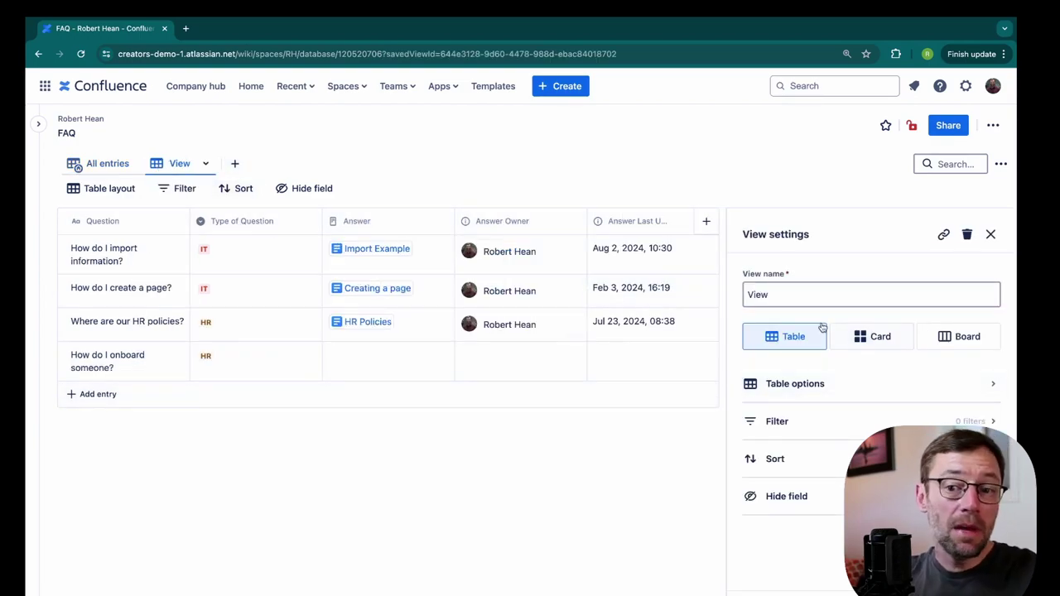
drag(783, 294, 728, 296)
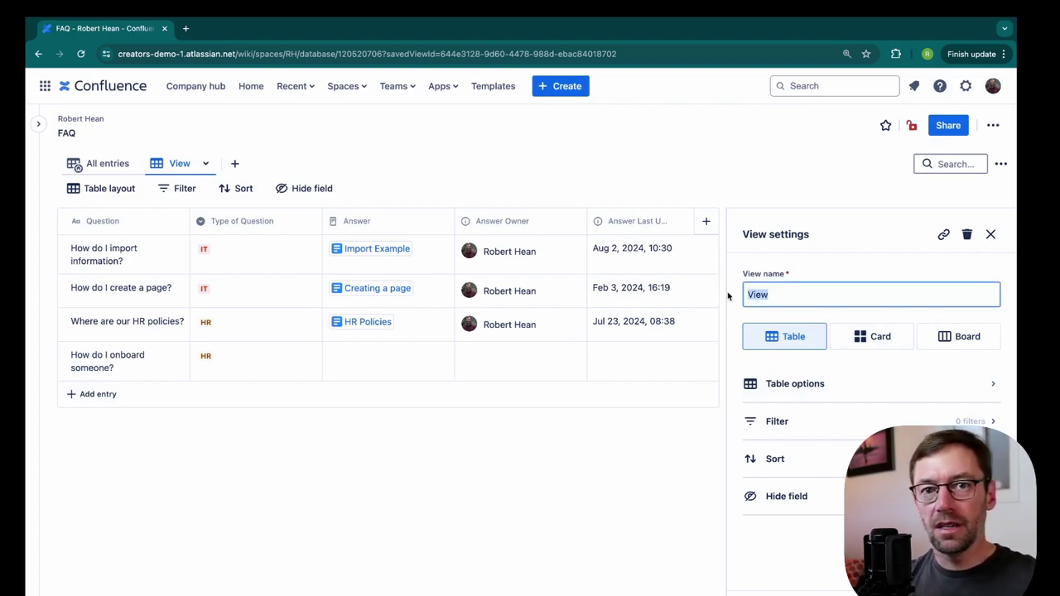
text(IT Questio)
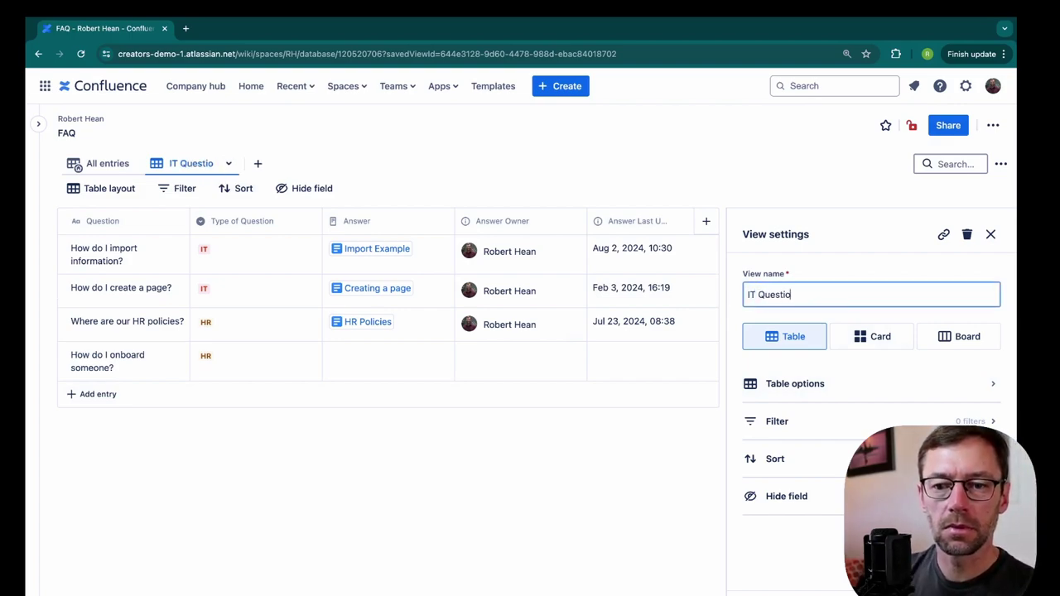
text(ns)
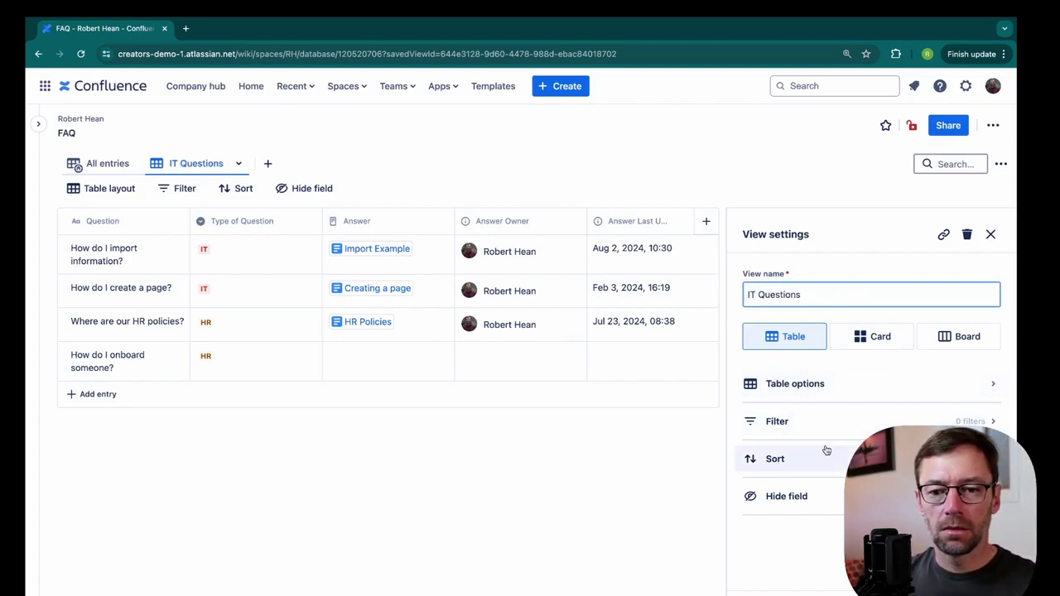
- Add a filter to the view so Type of Question is IT
click(872, 424)
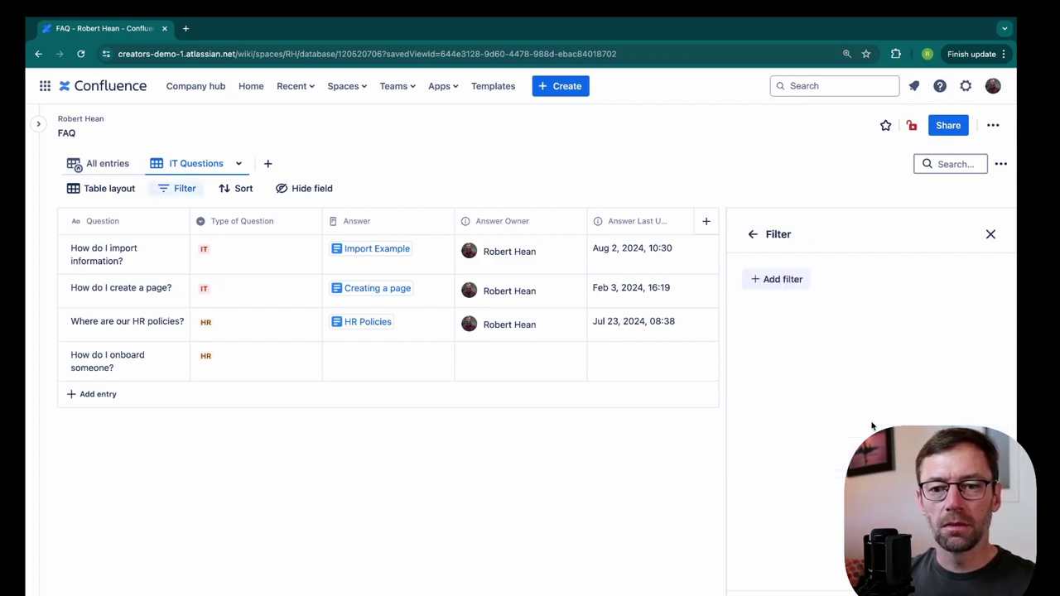
click(792, 286)
click(818, 319)
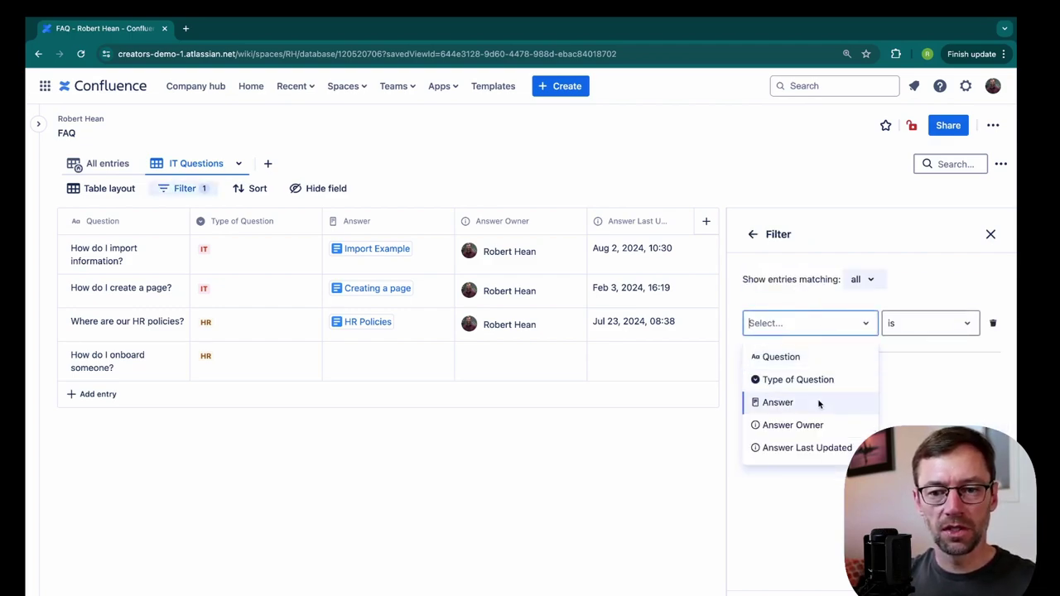
click(757, 380)
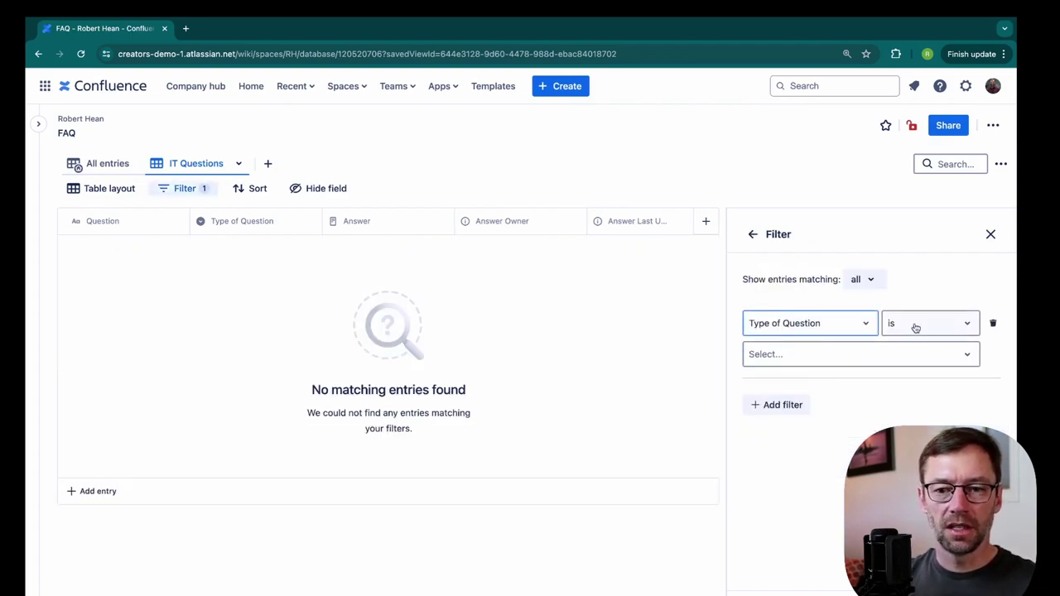
click(891, 361)
click(832, 392)
click(685, 512)
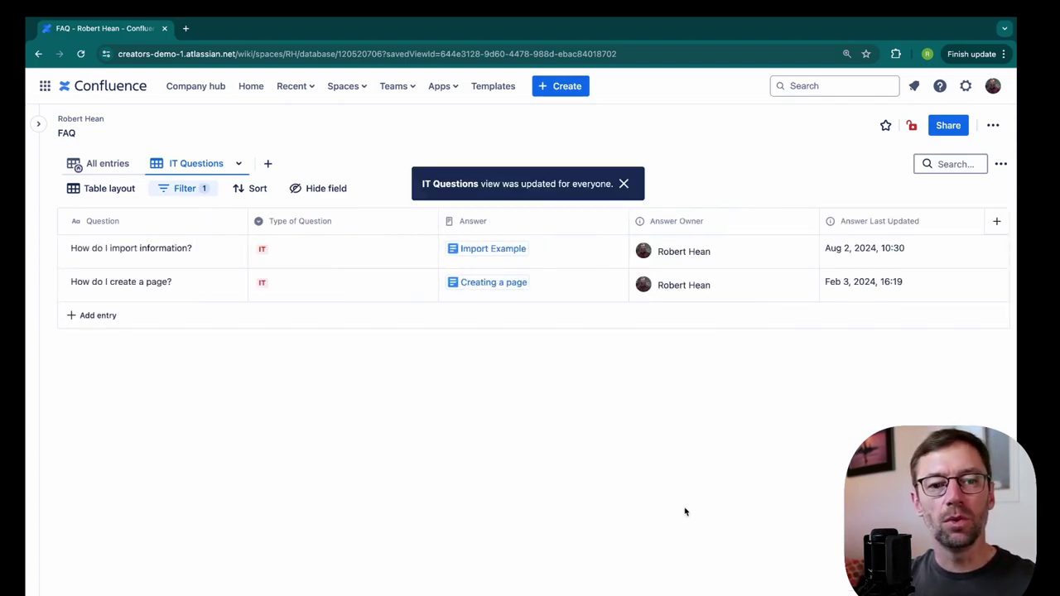
- Return to the IT Questions view and copy its full address from the address bar
click(117, 168)
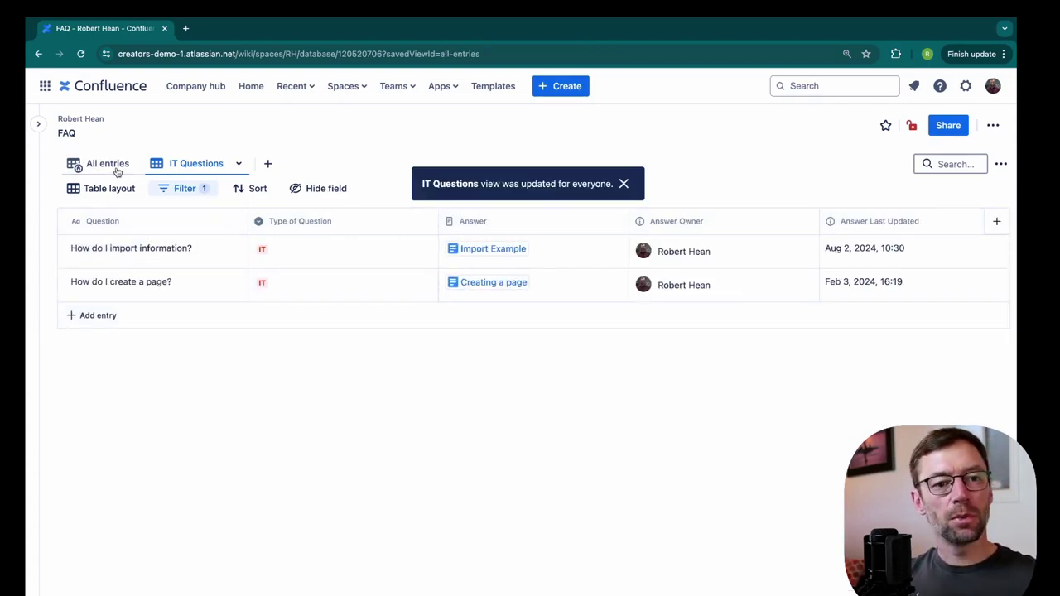
click(210, 165)
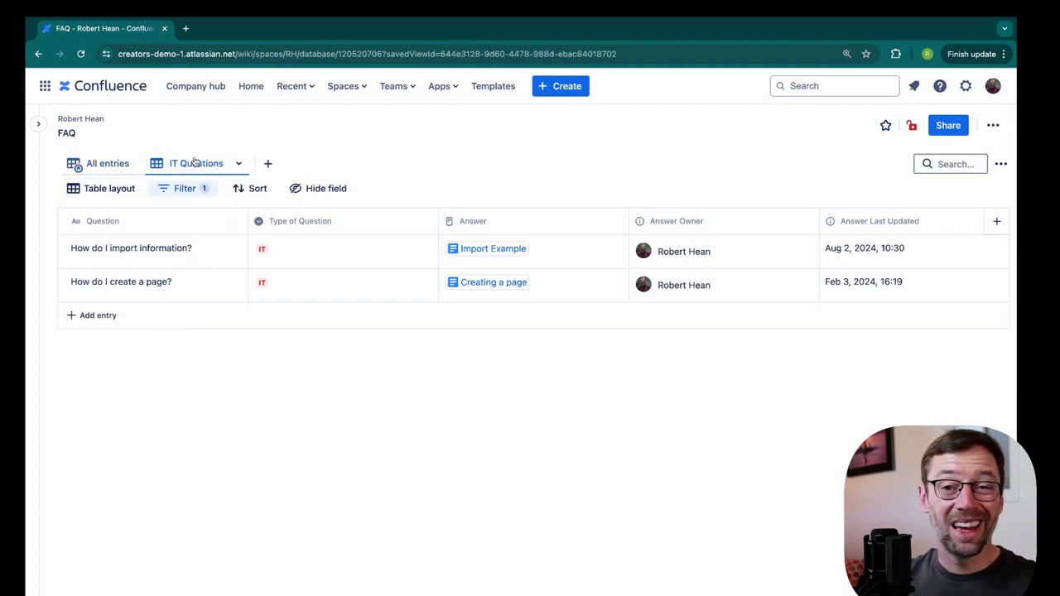
click(263, 53)
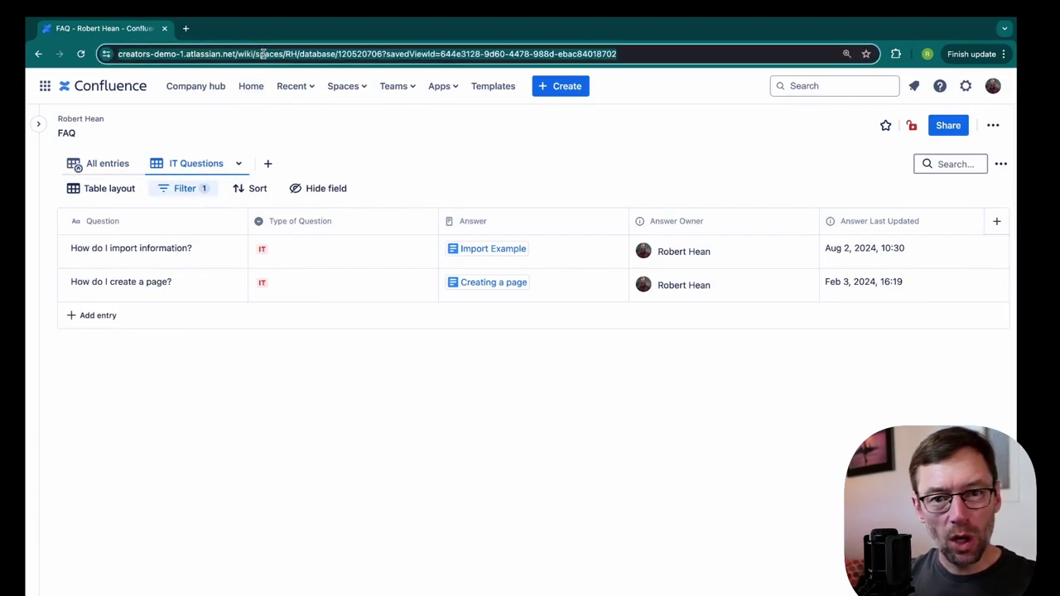
click(386, 53)
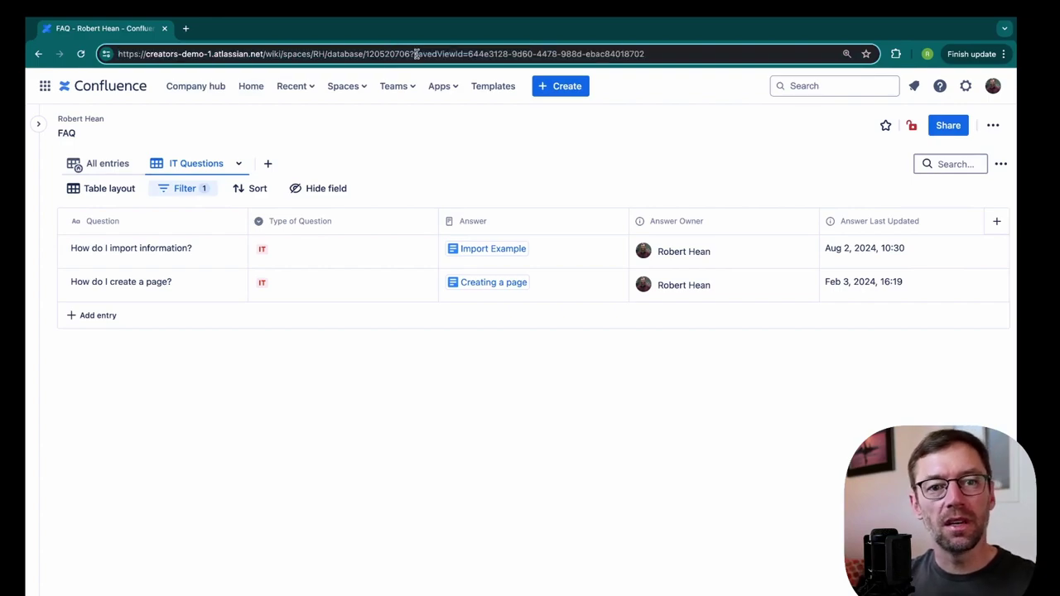
drag(414, 53, 593, 53)
click(671, 53)
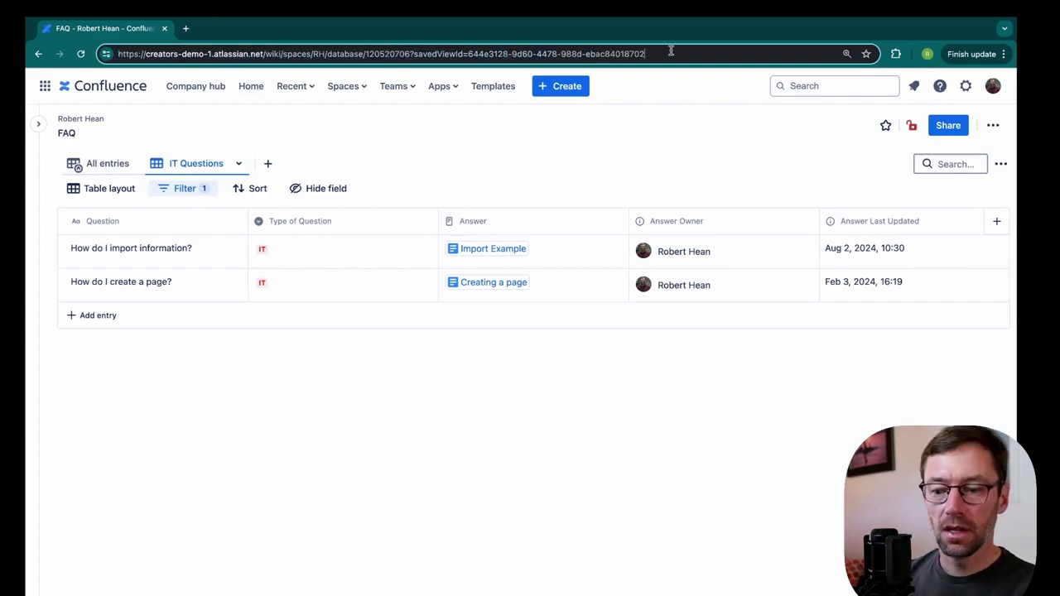
key(ctrl+a)
key(ctrl+c)
- Load the copied IT Questions view link in a new browser tab
key(ctrl+t)
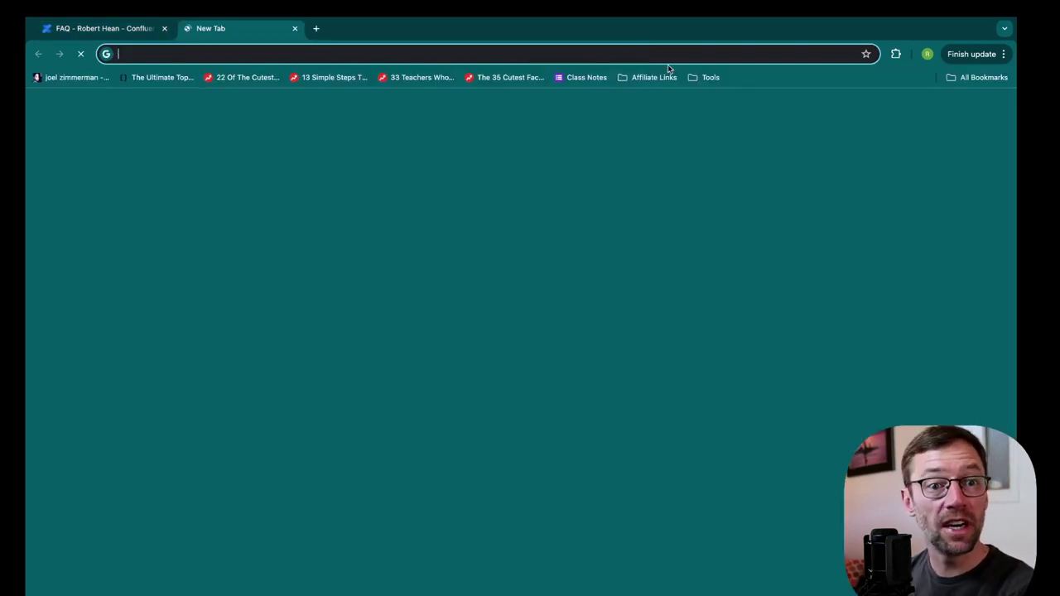
key(ctrl+v)
key(Return)
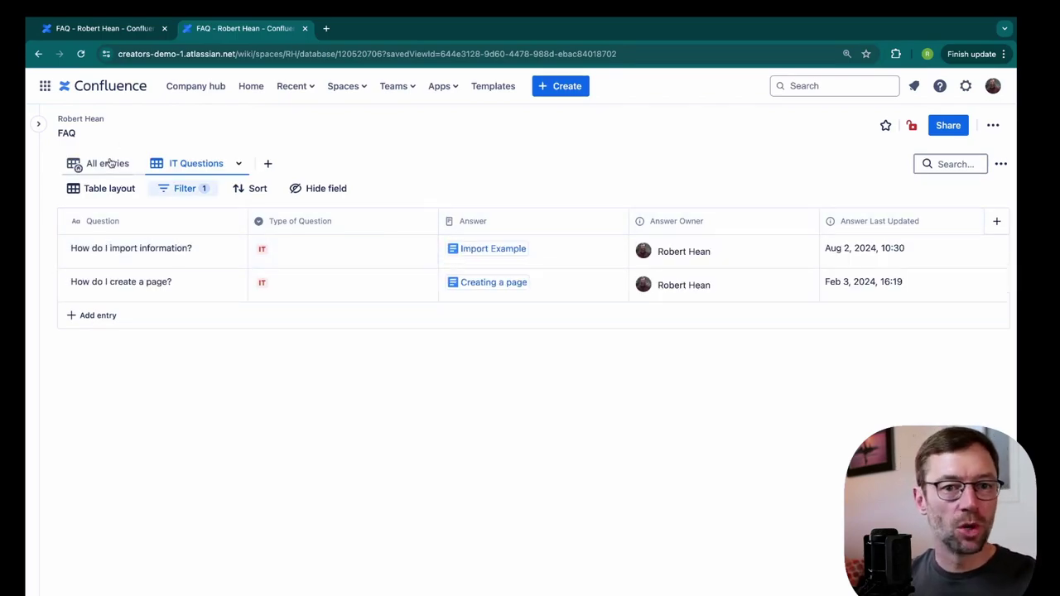
- Close the extra tab and add a new saved view named HR Questions
click(305, 28)
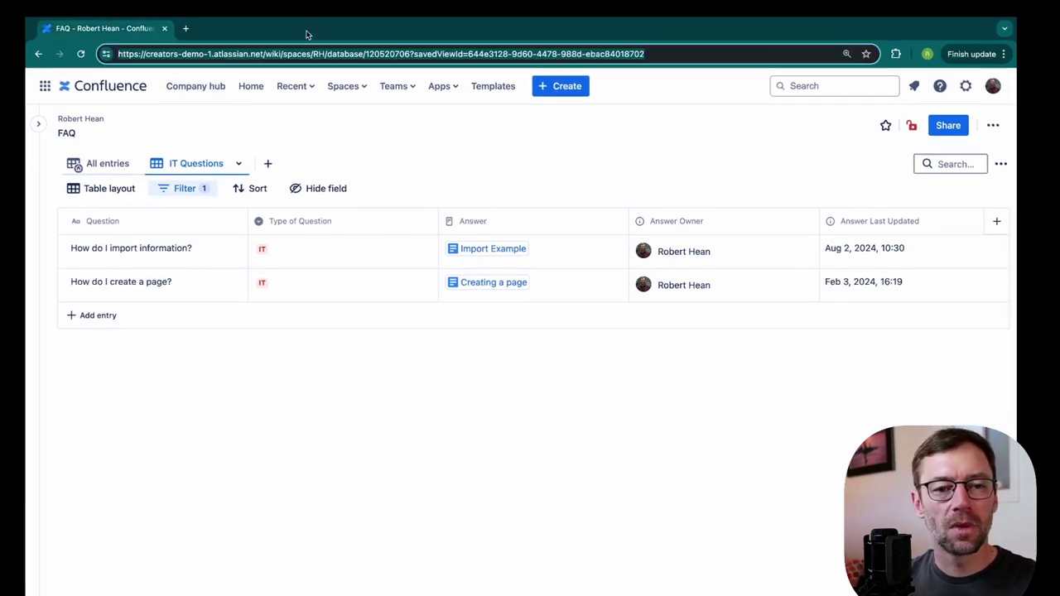
click(267, 165)
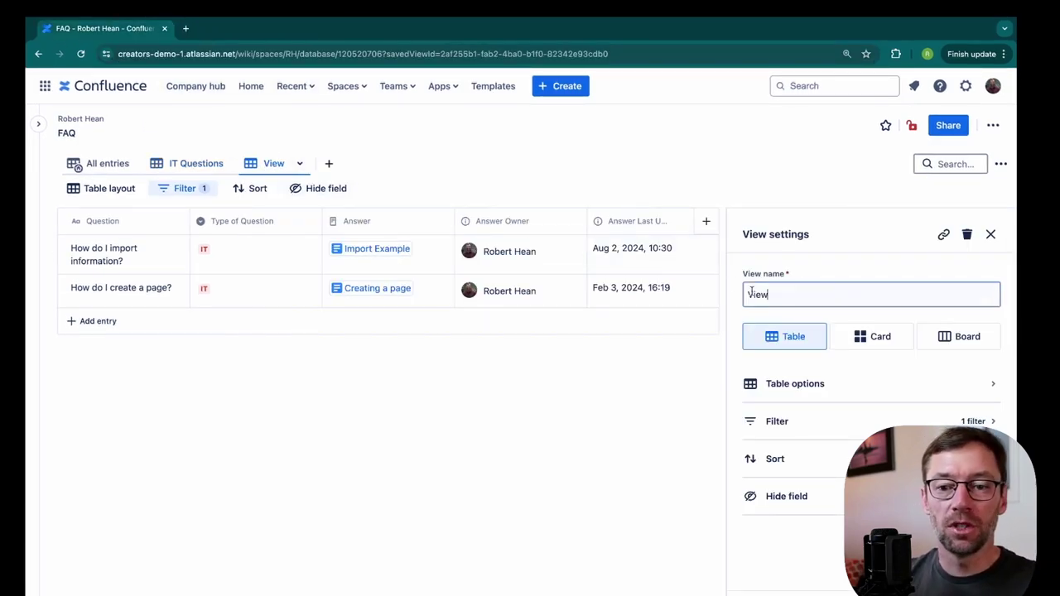
double_click(755, 294)
text(HR Questions)
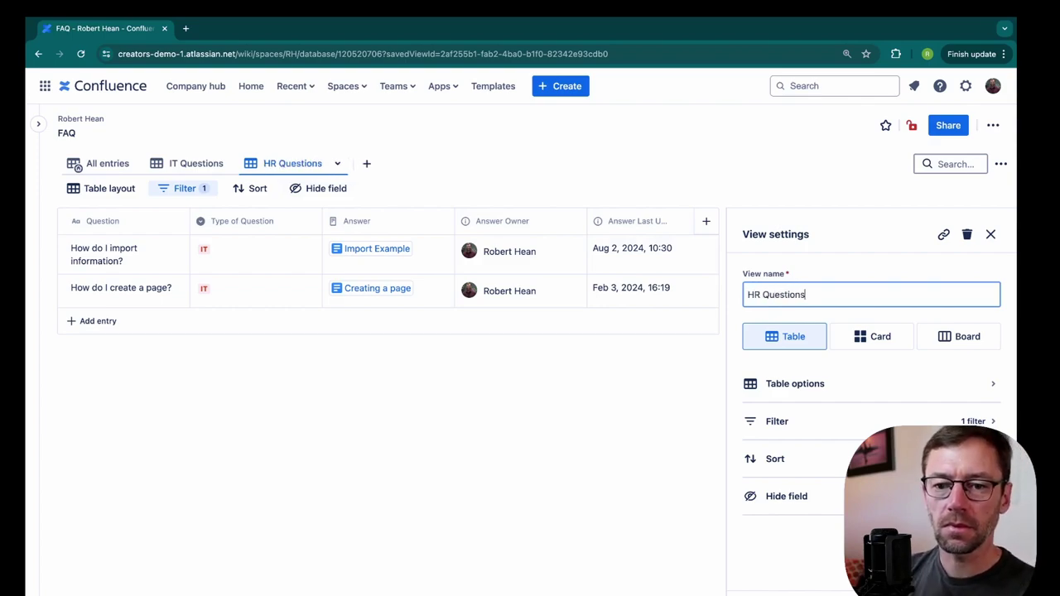
- Change the view's Type of Question filter value from IT to HR
click(870, 424)
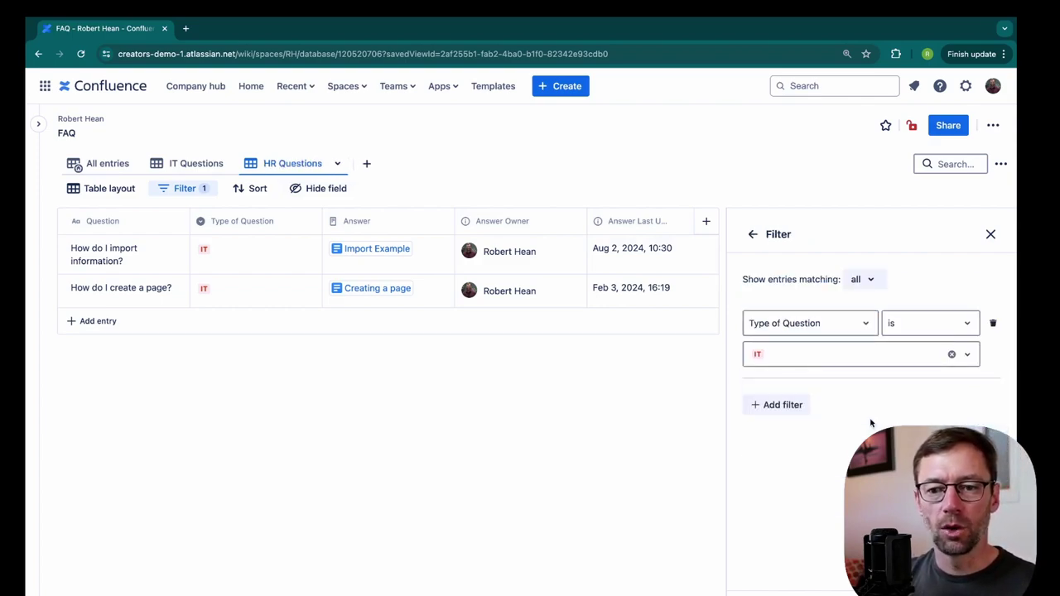
click(875, 350)
click(822, 404)
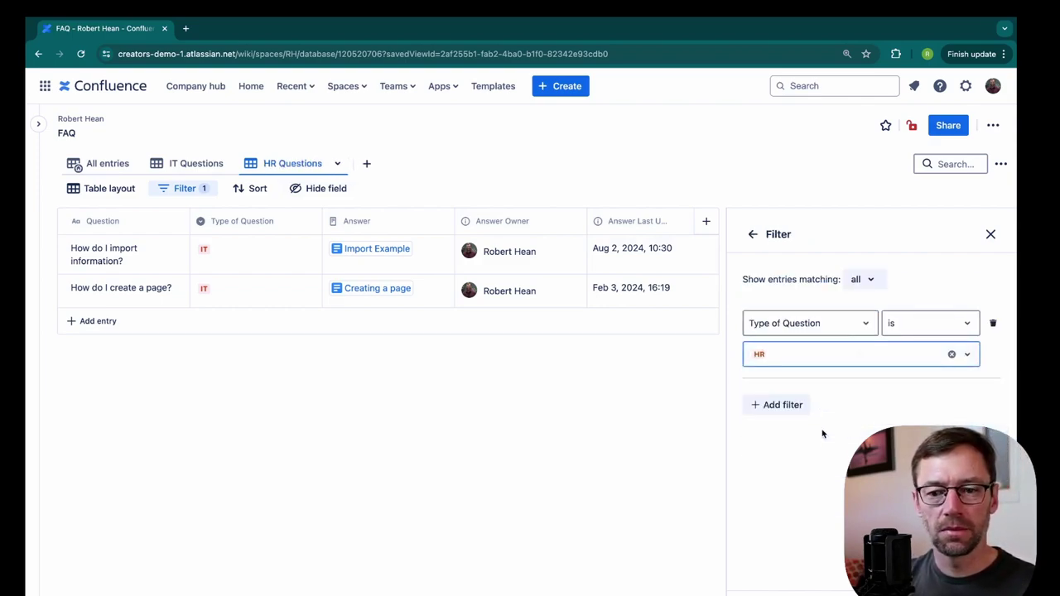
click(629, 443)
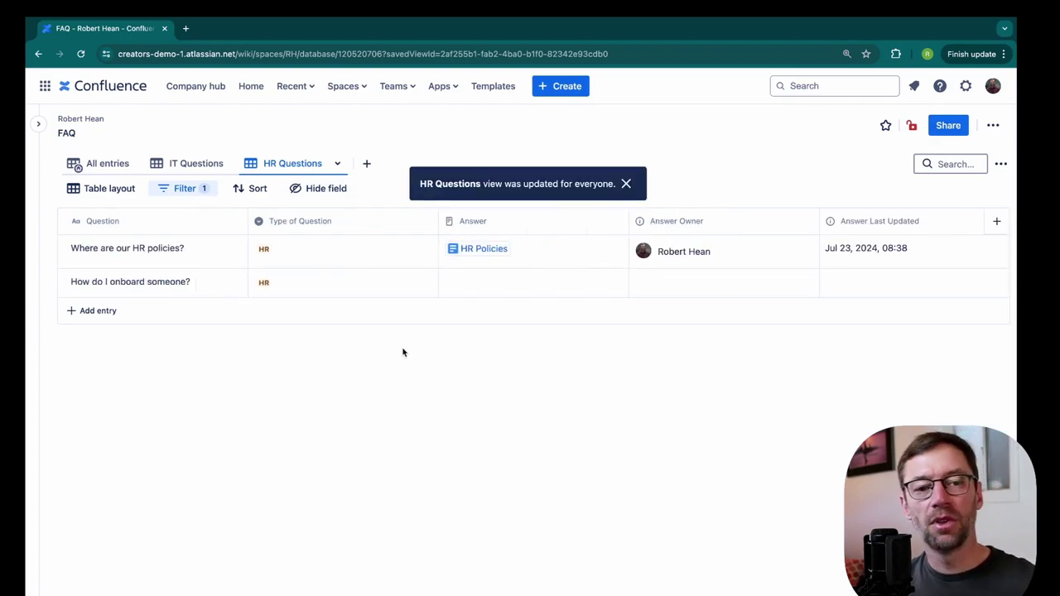
- Add another saved view named Unanswered Questions
click(367, 163)
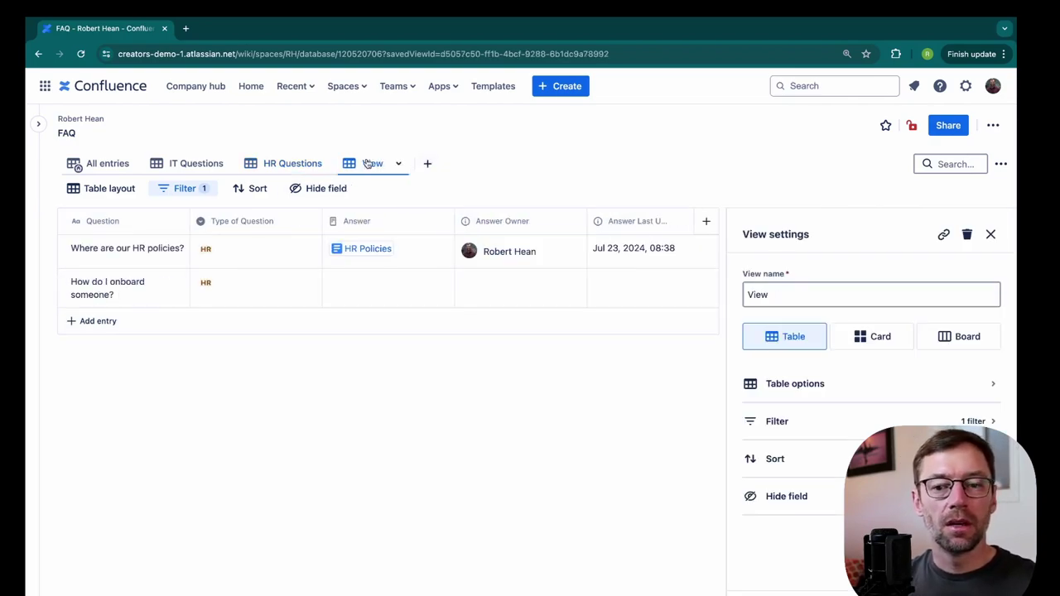
double_click(770, 295)
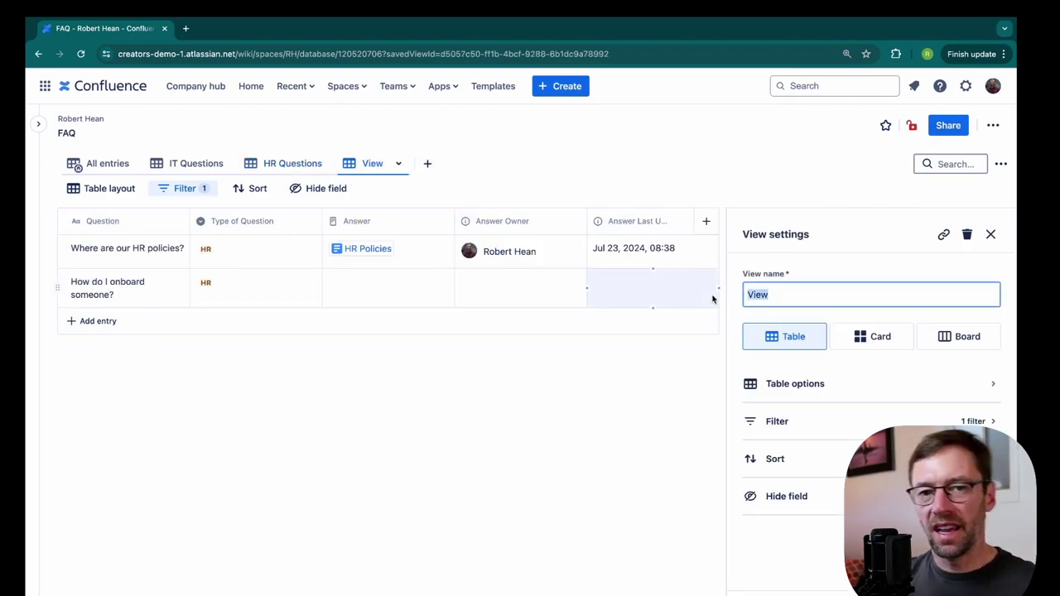
text(Unansww)
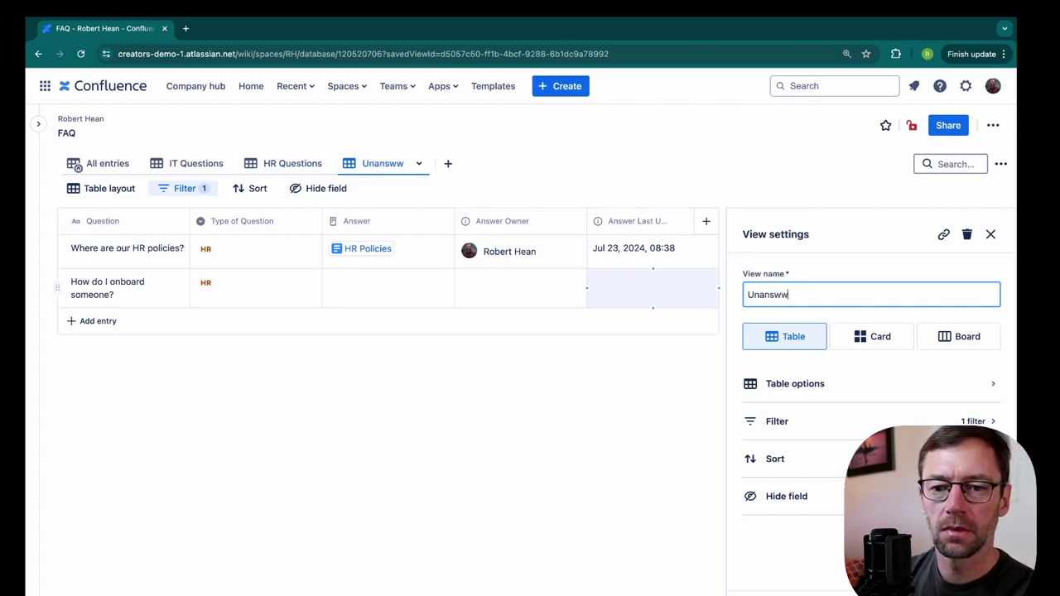
key(BackSpace)
text(ered Questions)
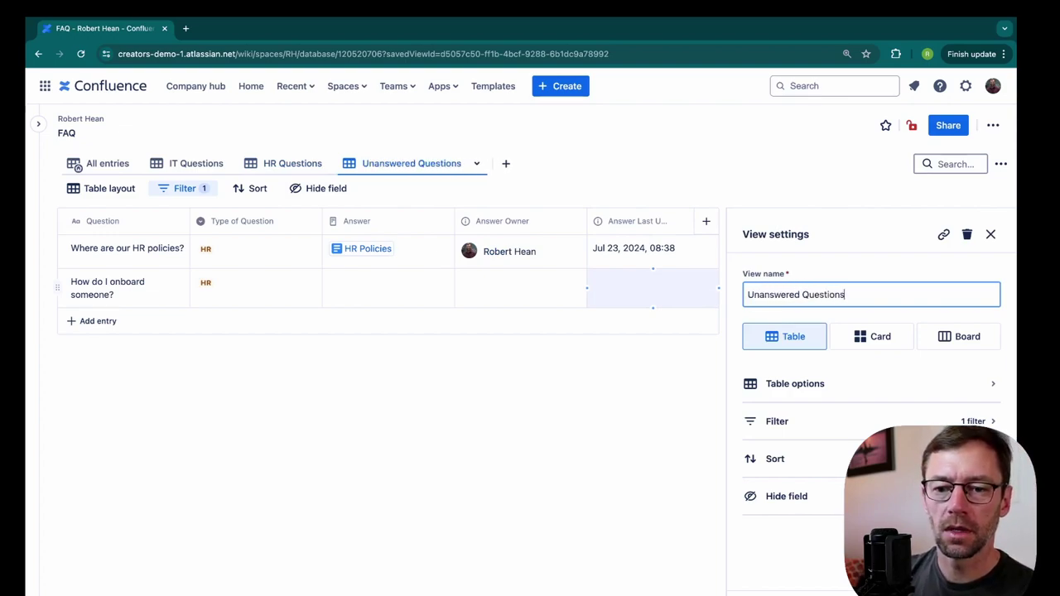
- Filter the view on the Answer field with the condition 'is empty'
click(804, 426)
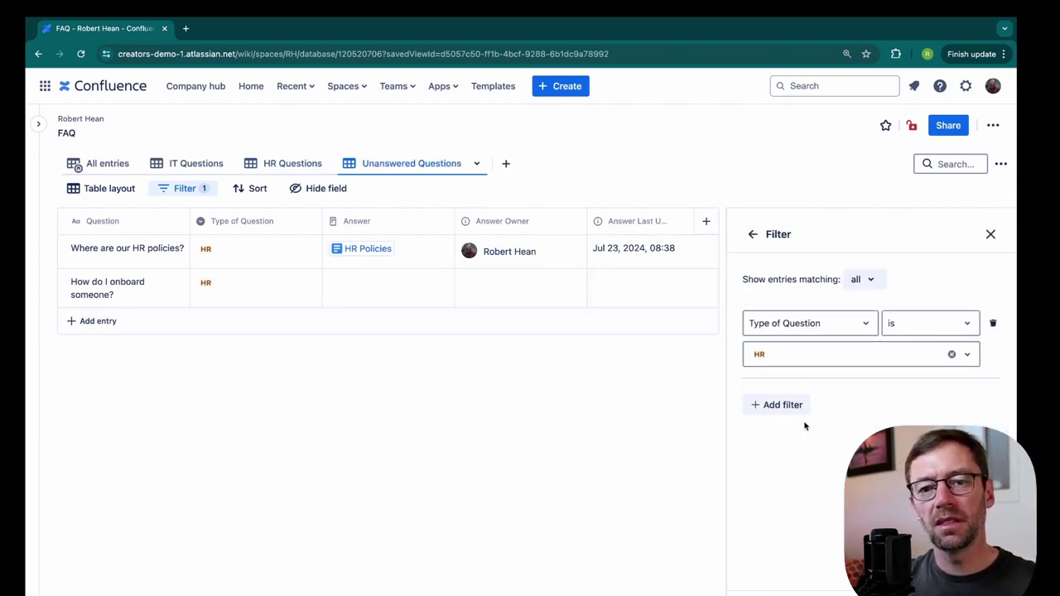
click(858, 328)
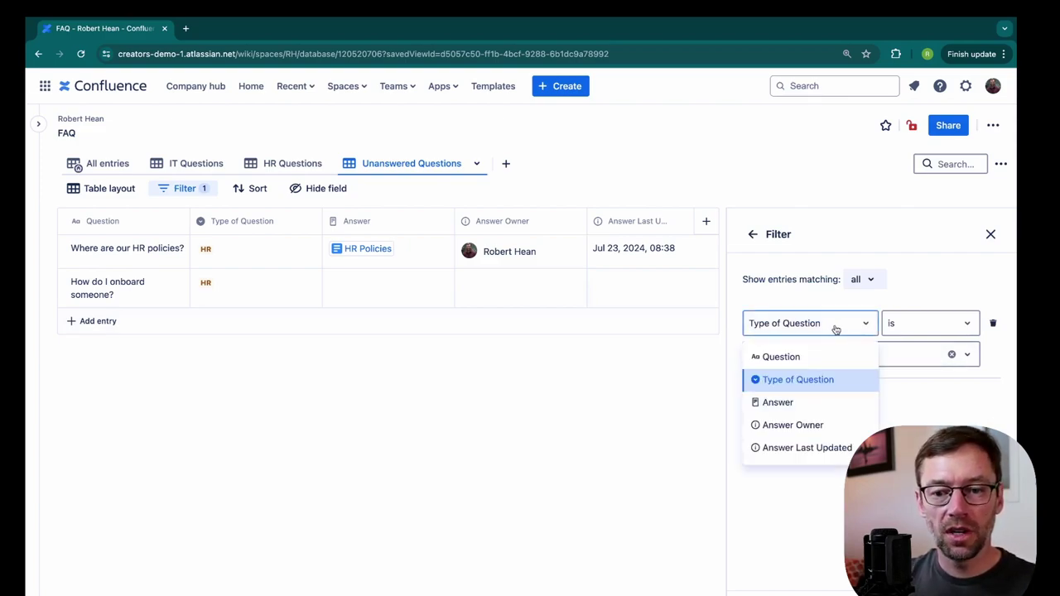
click(795, 403)
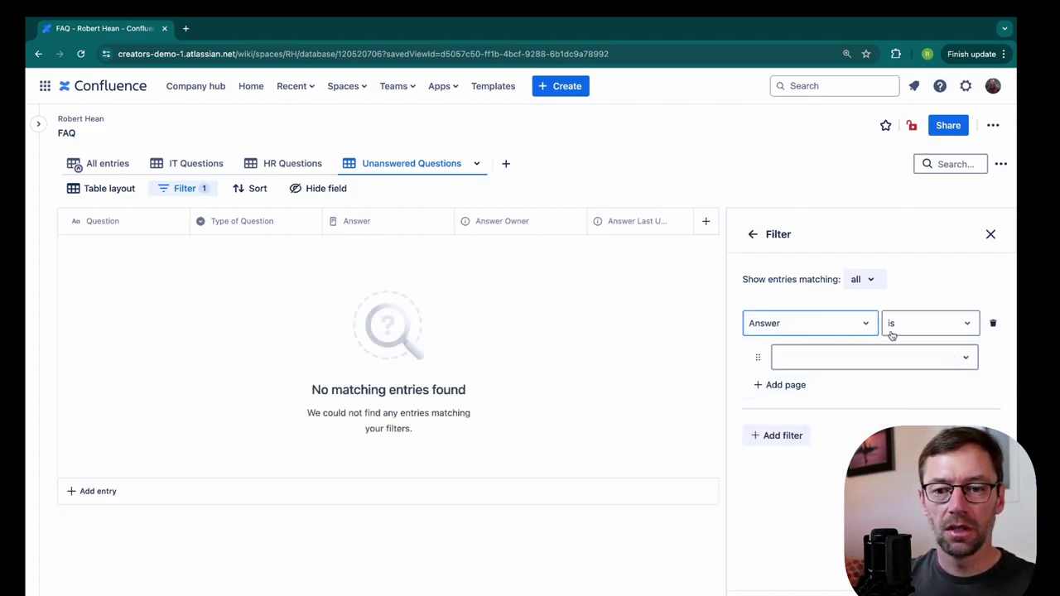
click(873, 359)
click(921, 324)
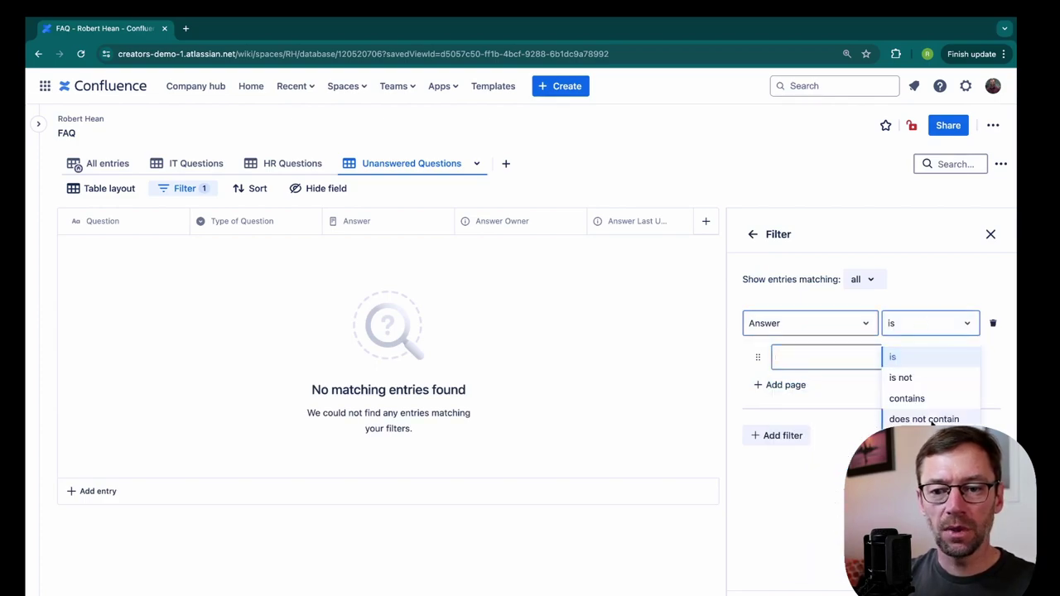
click(911, 439)
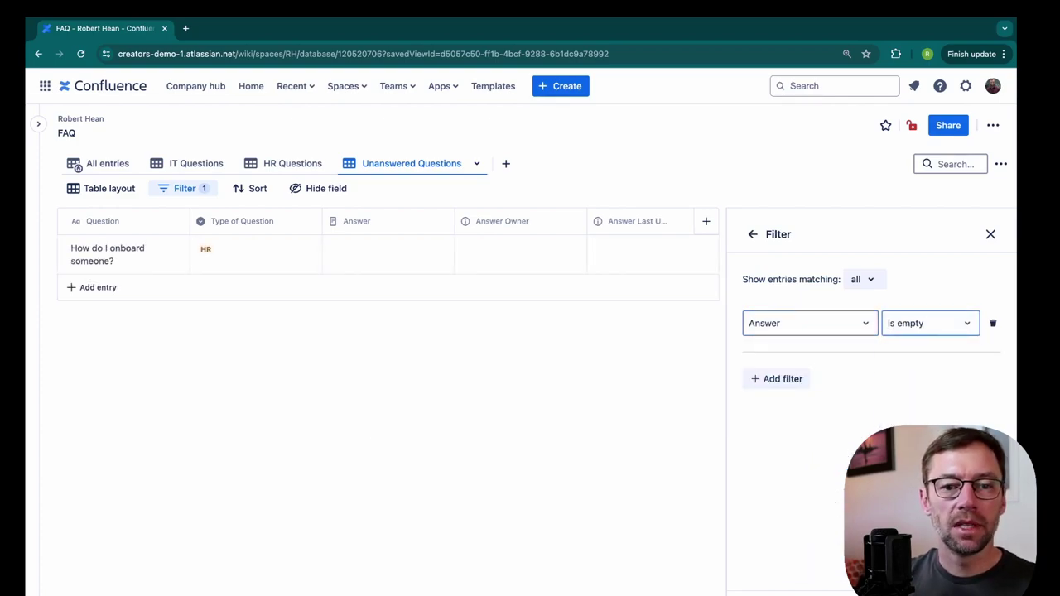
key(Escape)
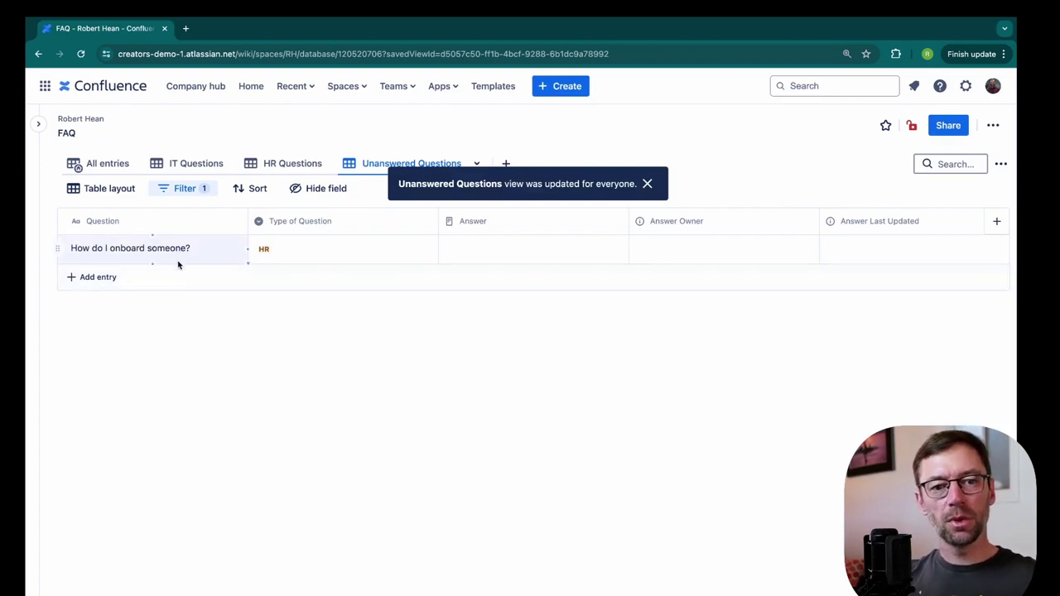
- Search the onboarding question's answer picker for 'onboar', leaving the Answer empty
click(302, 250)
click(433, 357)
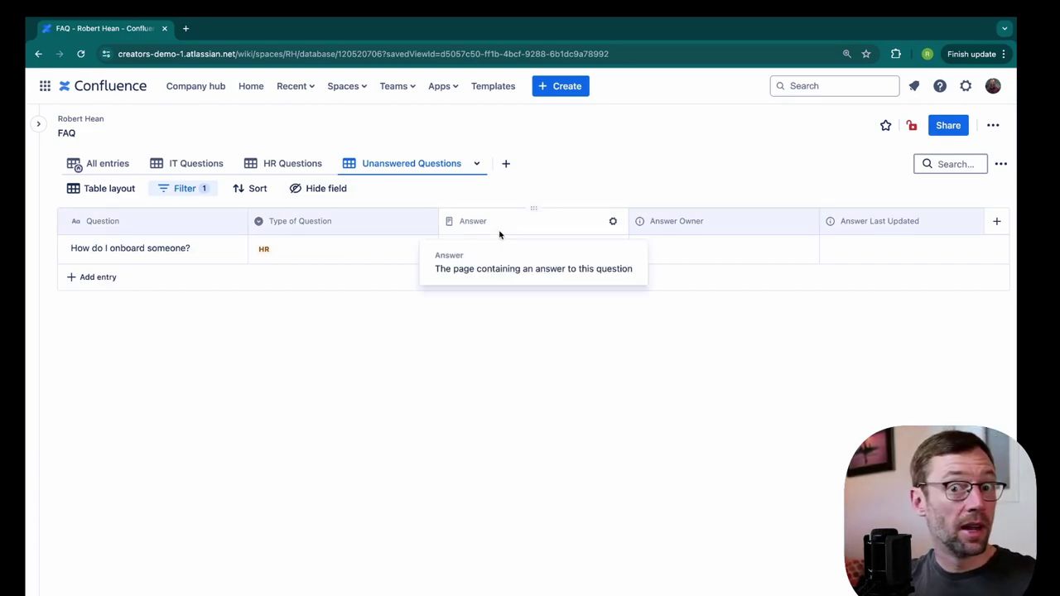
click(505, 249)
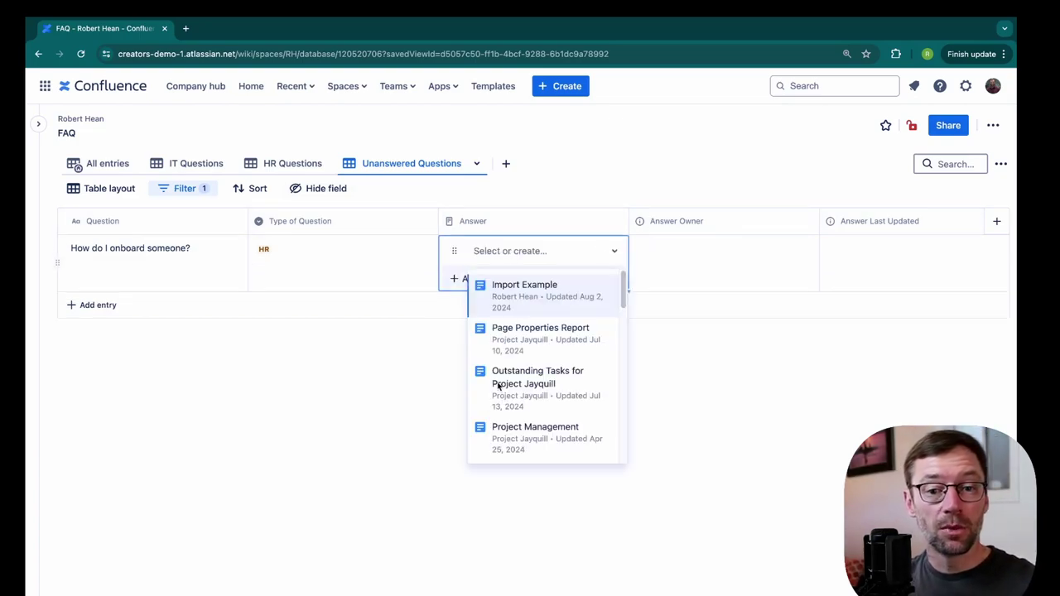
scroll(516, 362, down, 5)
scroll(515, 360, up, 5)
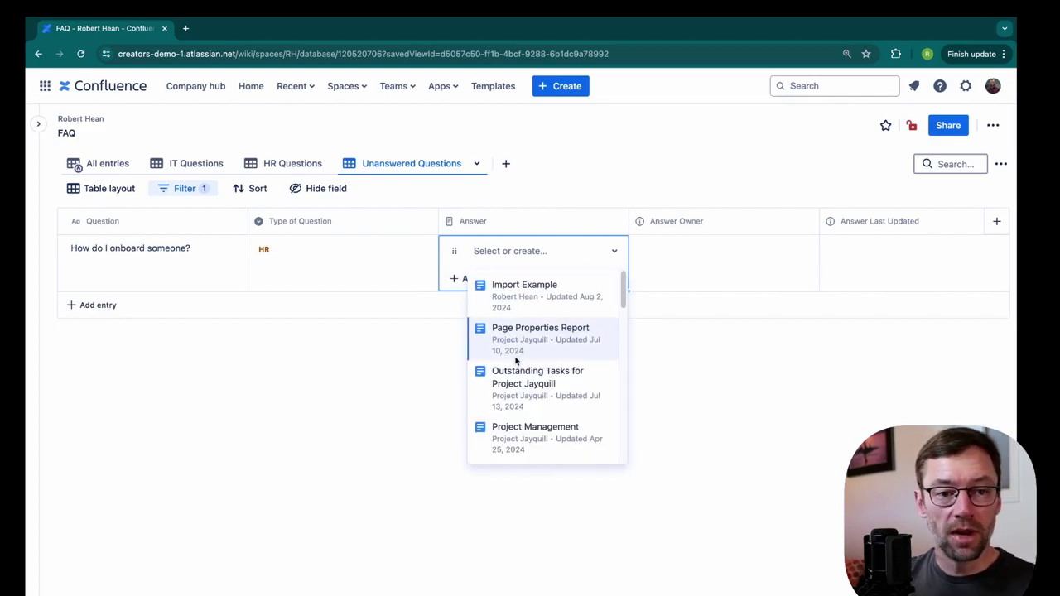
text(onboard)
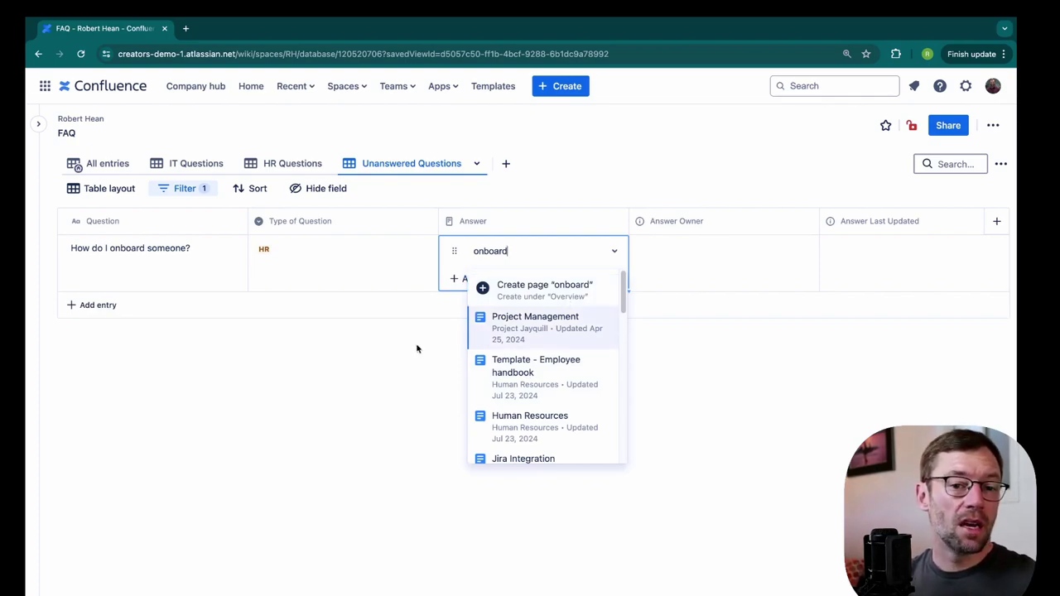
click(410, 409)
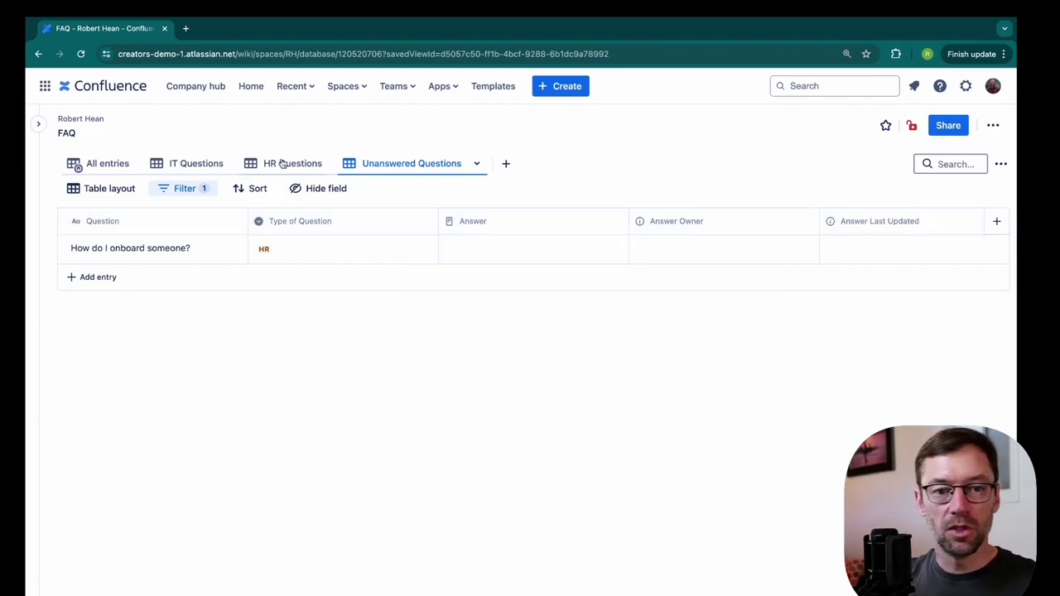
- Go from All entries to the IT Questions view, opening and closing its options unchanged
click(108, 163)
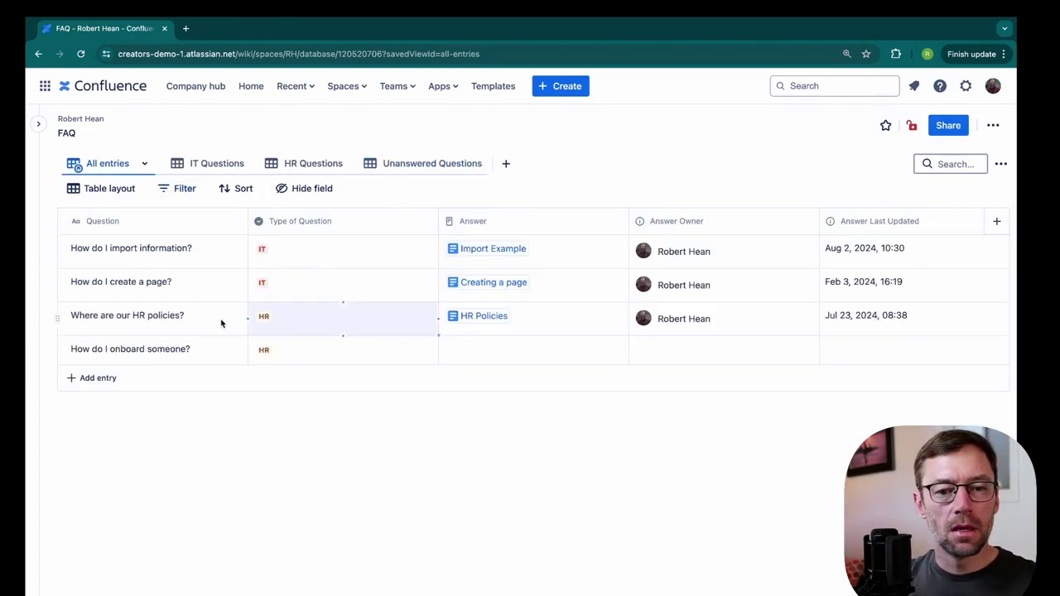
click(242, 165)
click(239, 165)
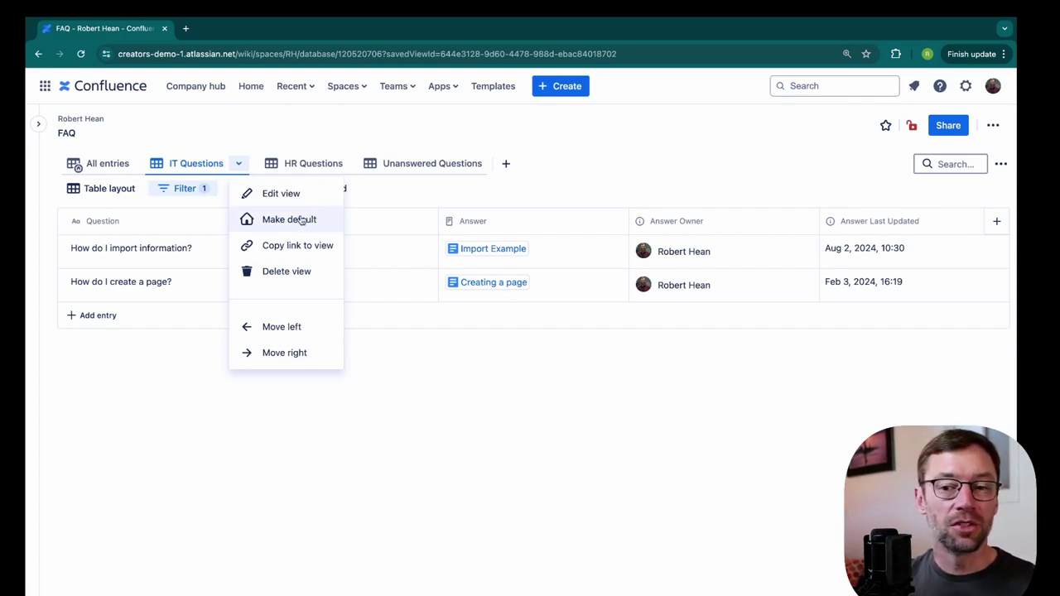
click(506, 421)
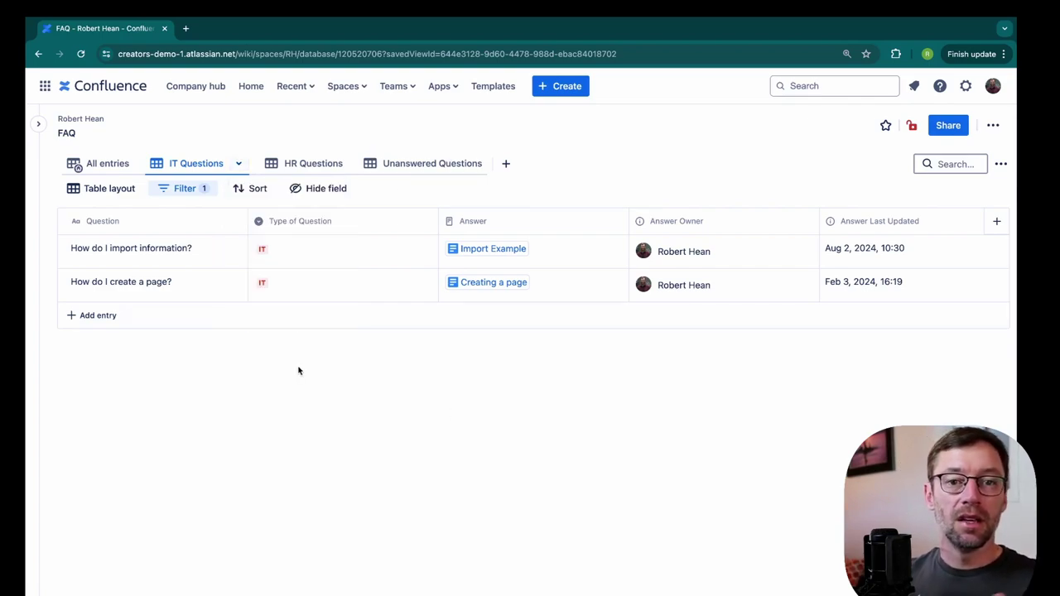
- Add an entry with the question 'How do I get access to github?' in IT Questions
click(101, 316)
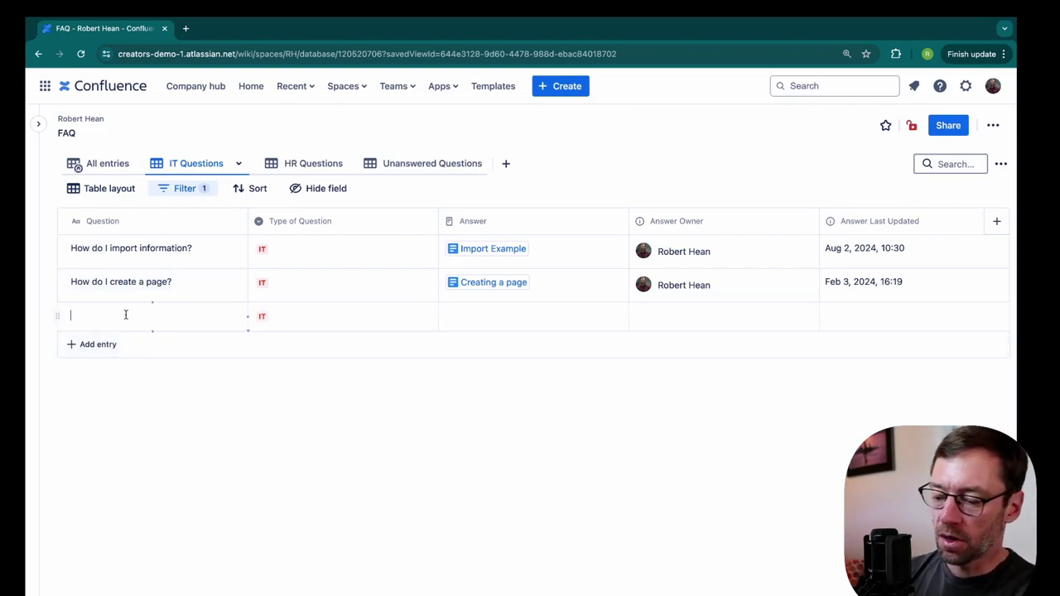
text(How do I get access to github?)
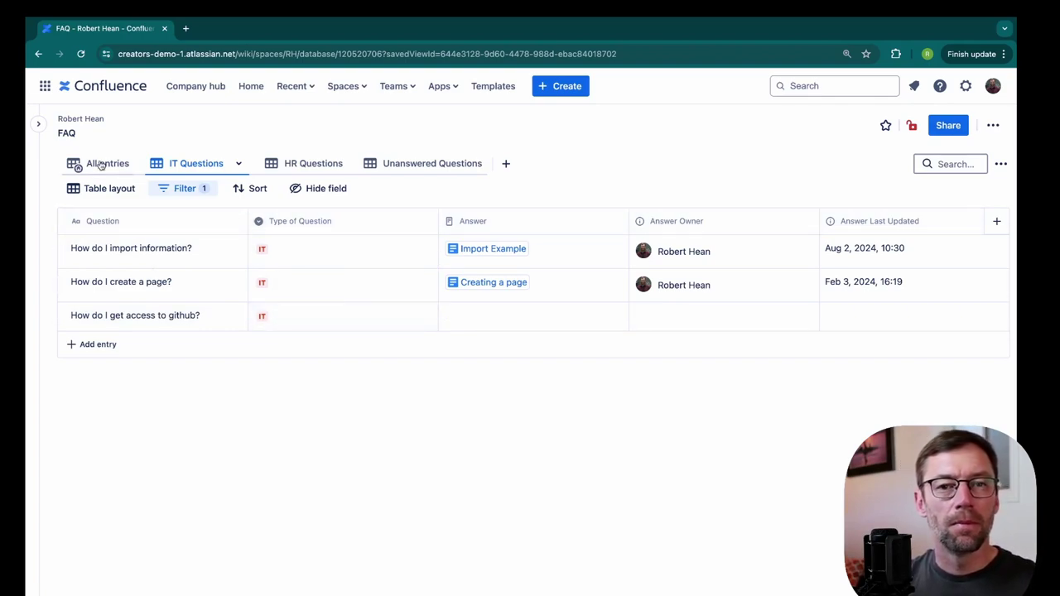
- Hide the Answer Last Updated and Answer Owner fields in the Unanswered Questions view
click(405, 165)
click(477, 165)
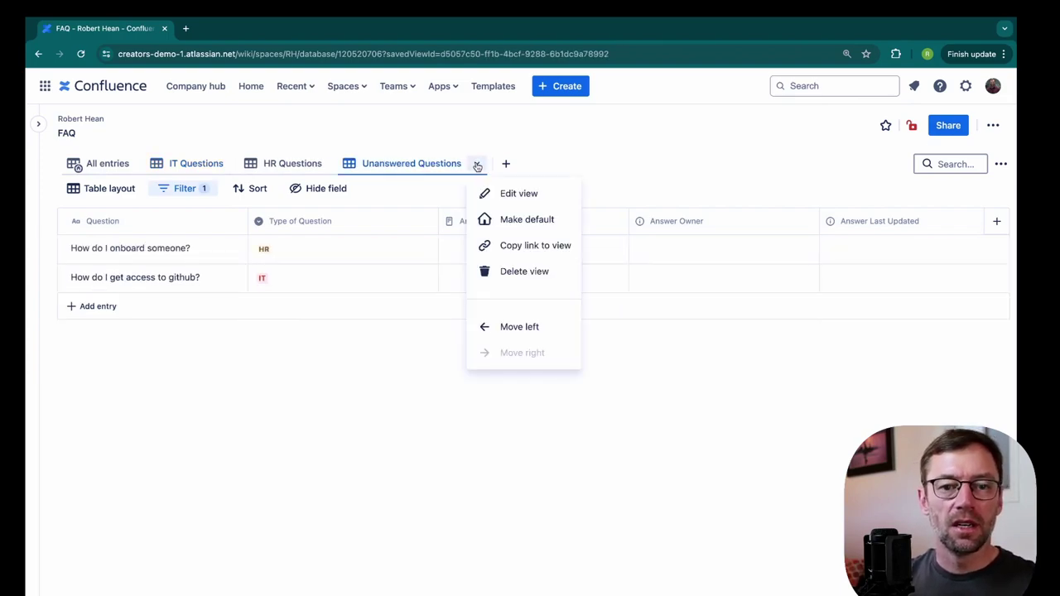
click(507, 195)
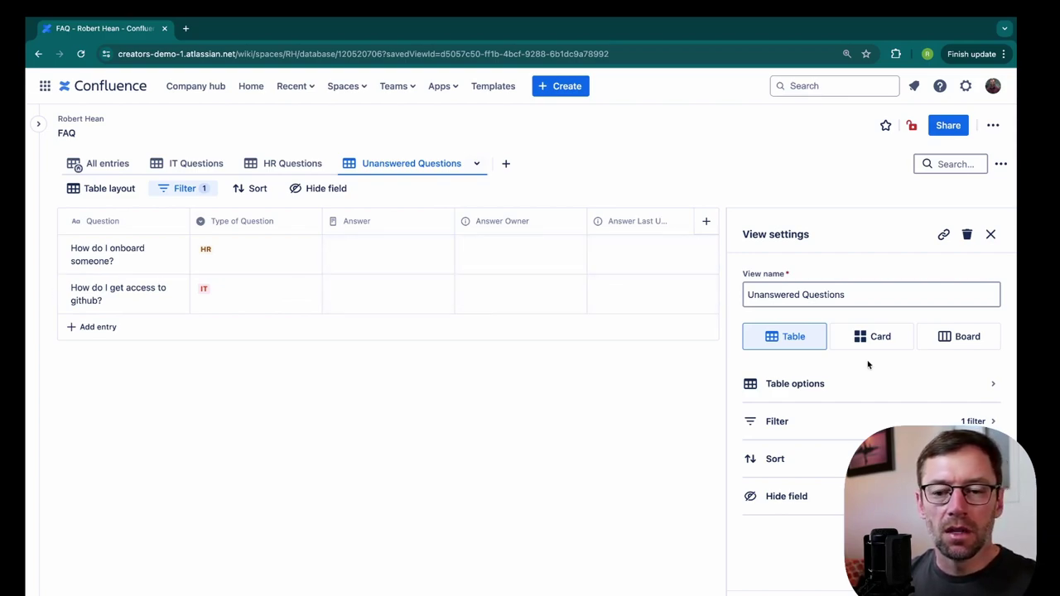
click(801, 497)
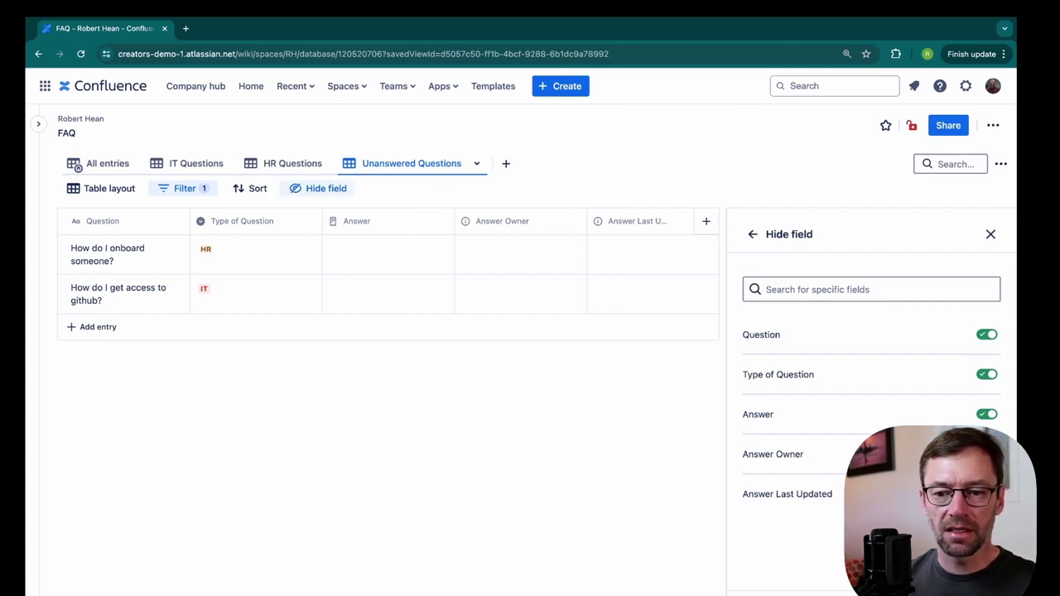
click(986, 493)
click(986, 454)
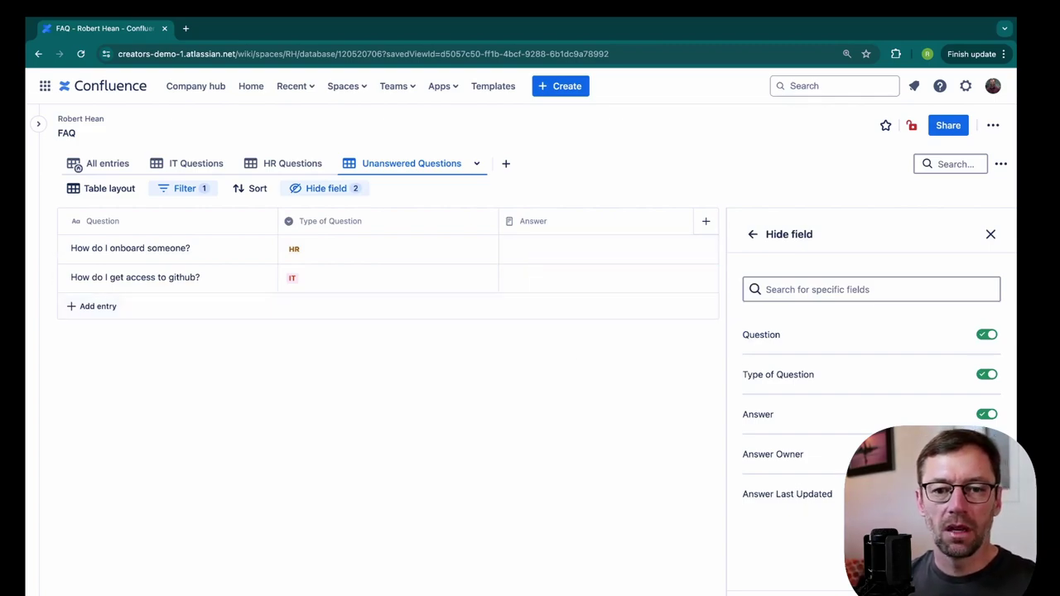
key(Escape)
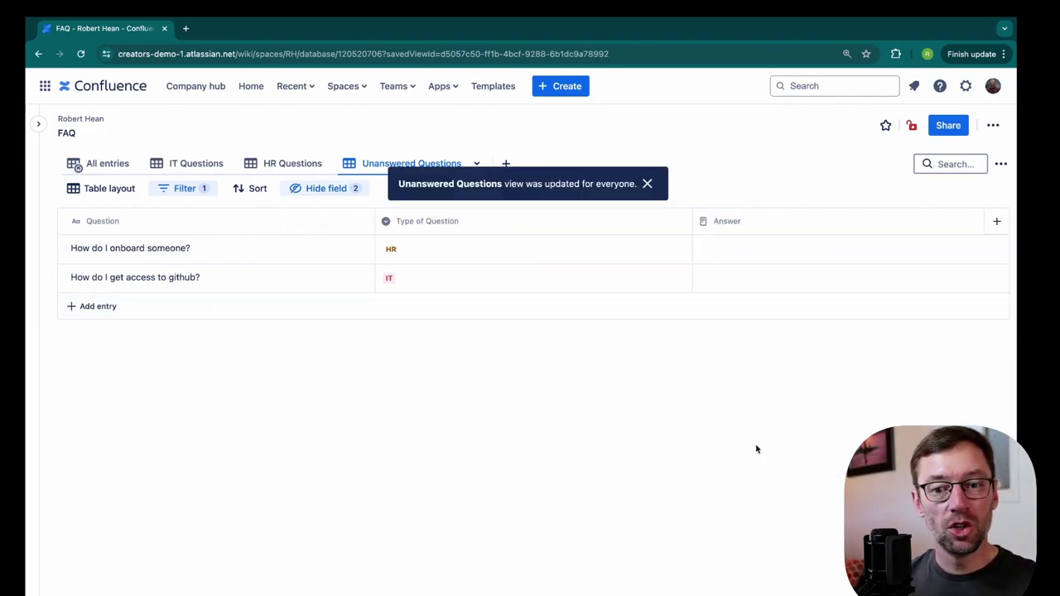
- Close the onboarding answer picker without linking a page, then switch to HR Questions
click(755, 255)
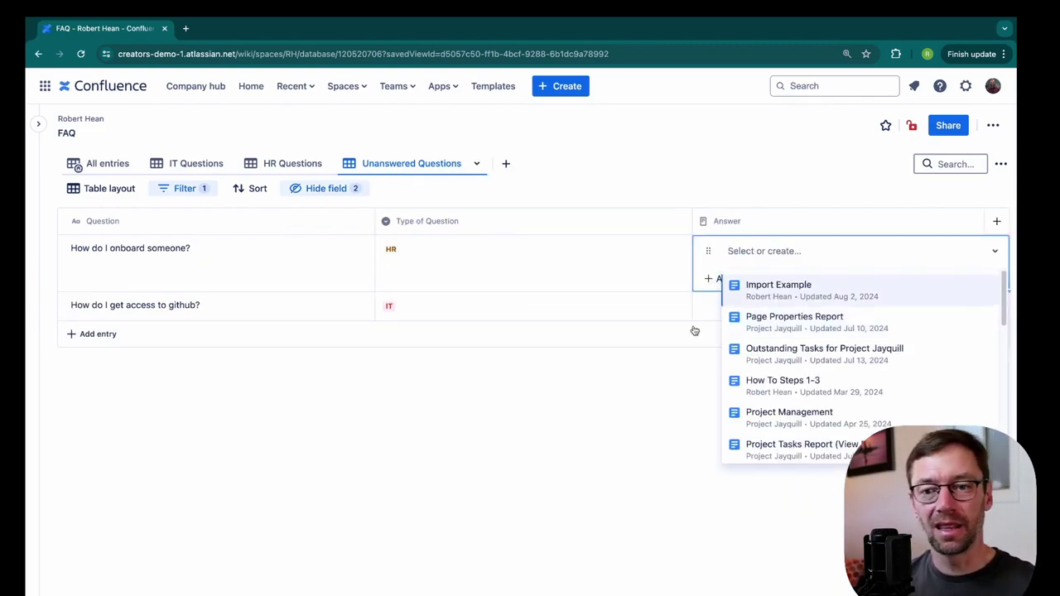
click(544, 432)
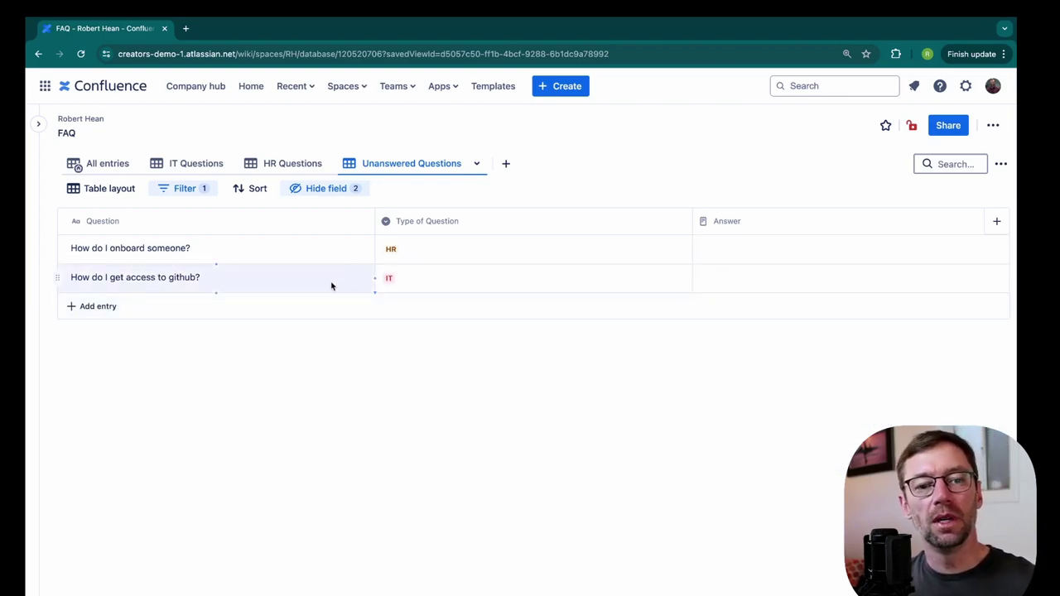
click(292, 164)
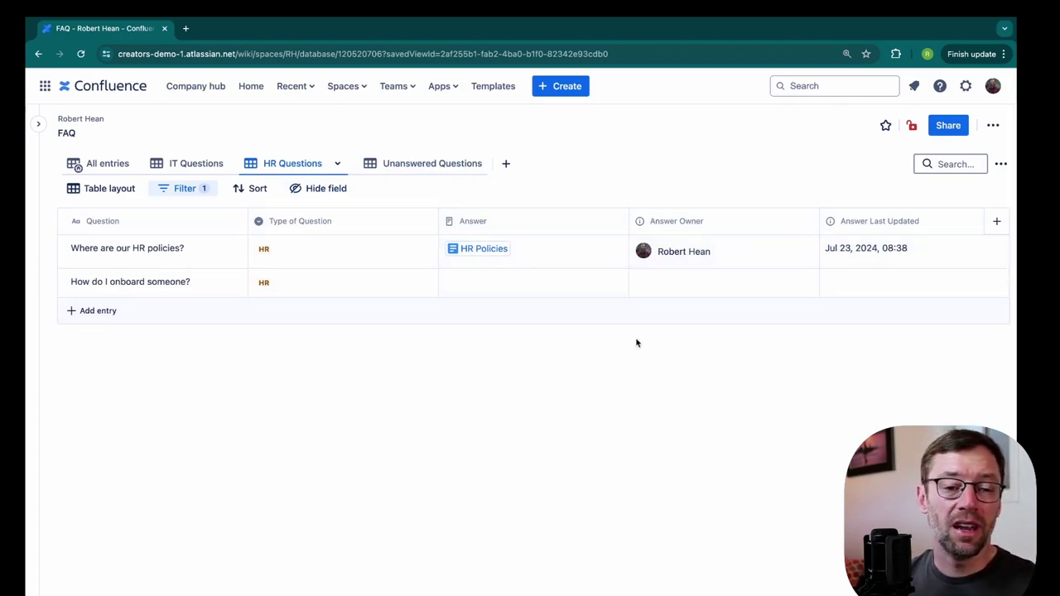
- On All entries, try the Card and Board layouts, then go back to Table
click(106, 161)
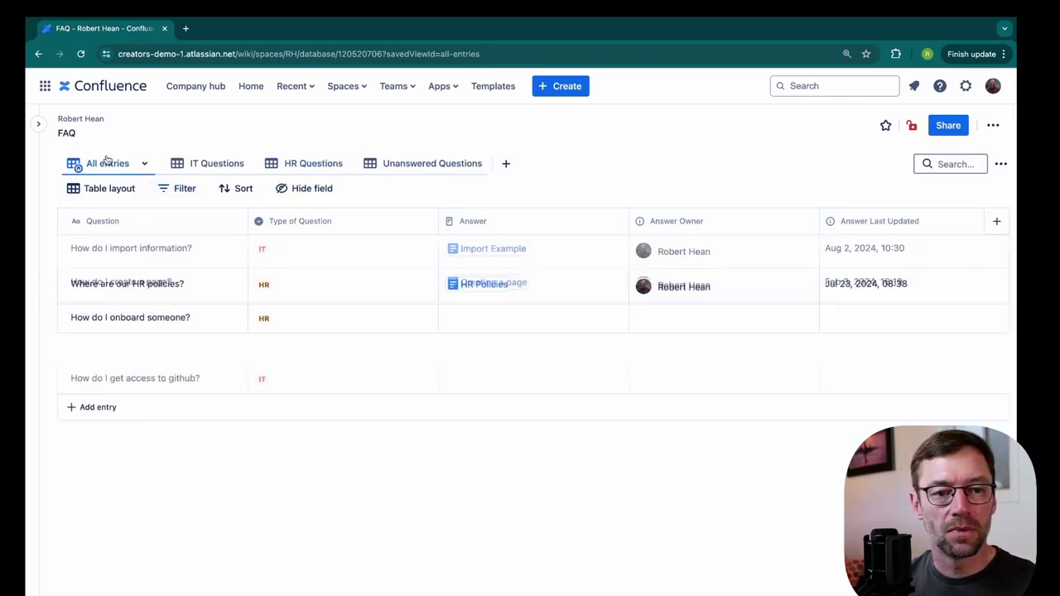
click(126, 189)
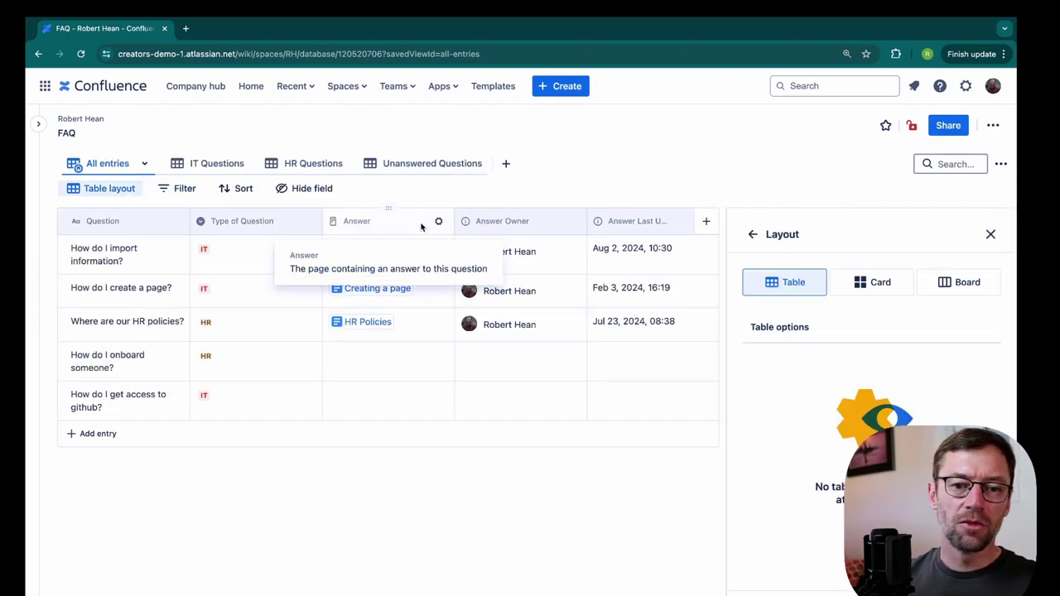
click(888, 292)
click(973, 286)
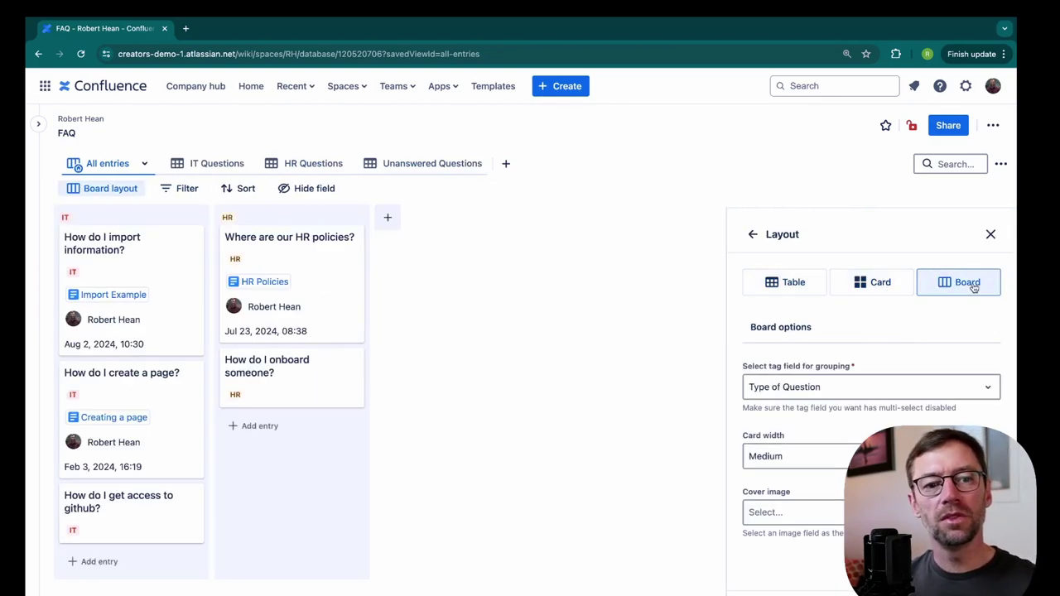
click(787, 282)
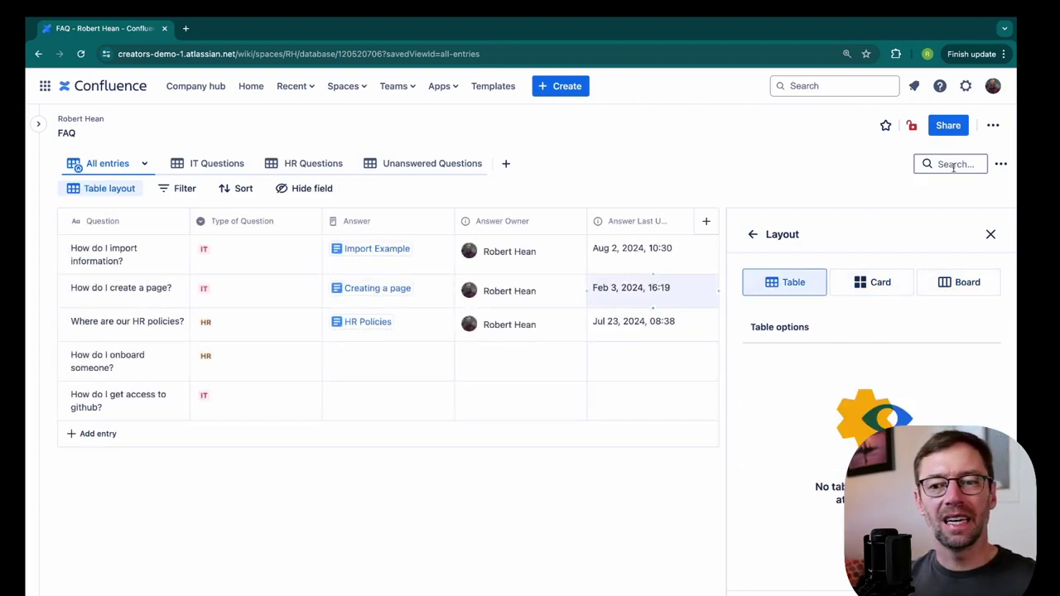
click(990, 234)
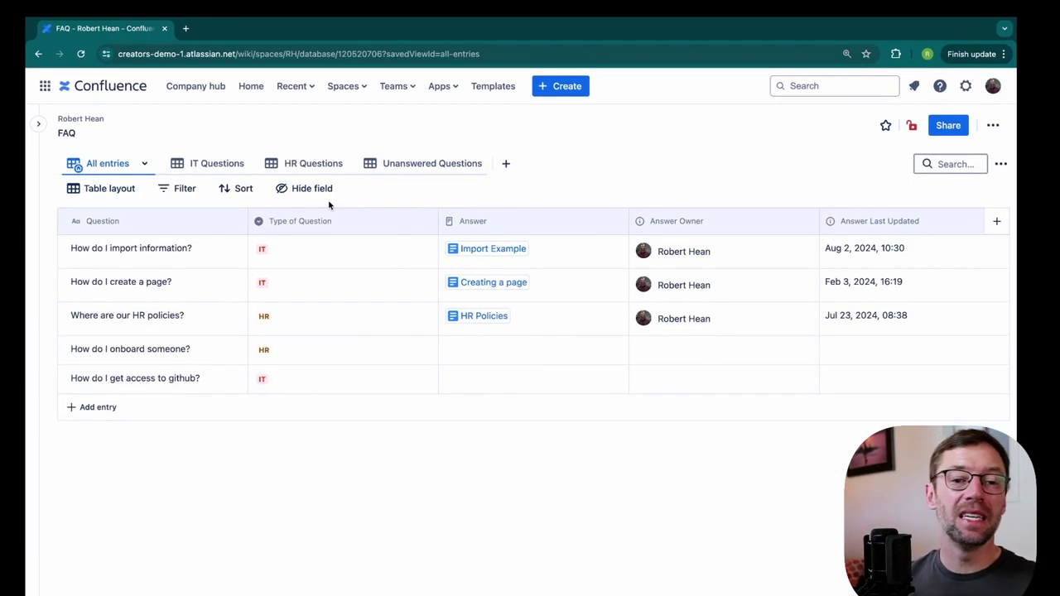
click(944, 163)
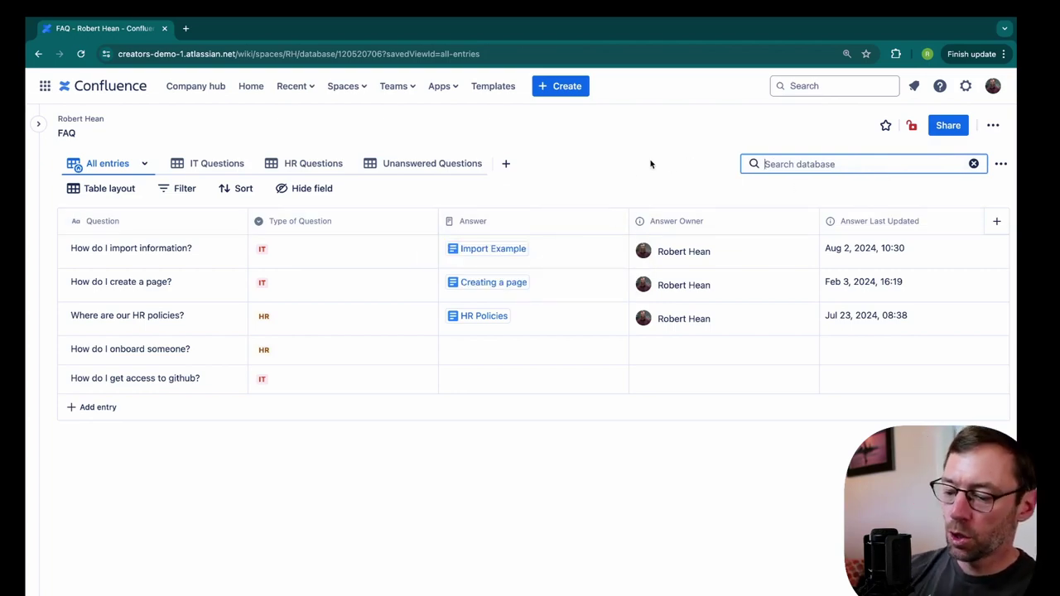
text(infor)
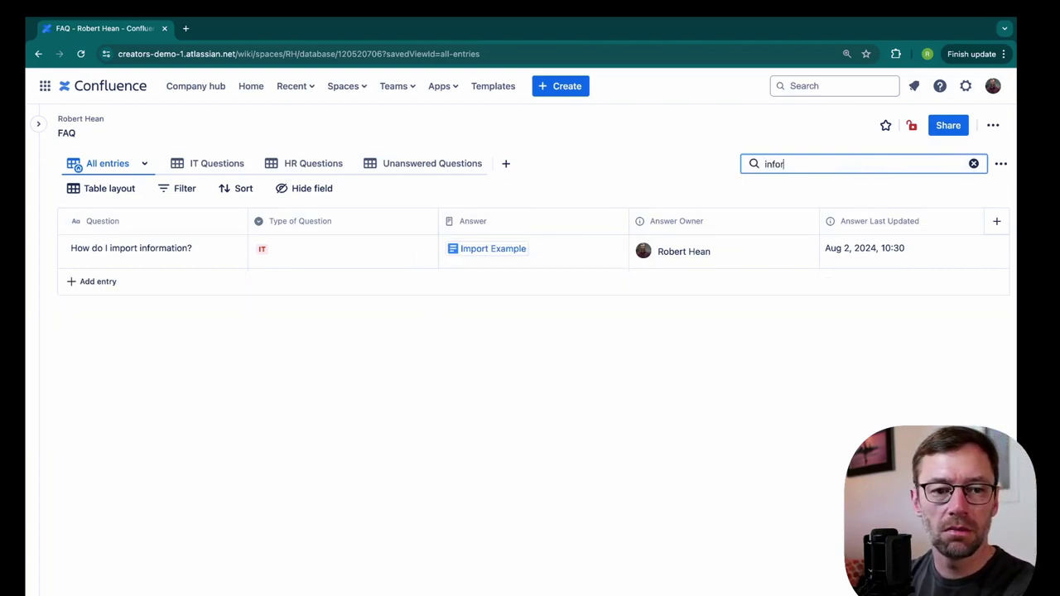
key(ctrl+a)
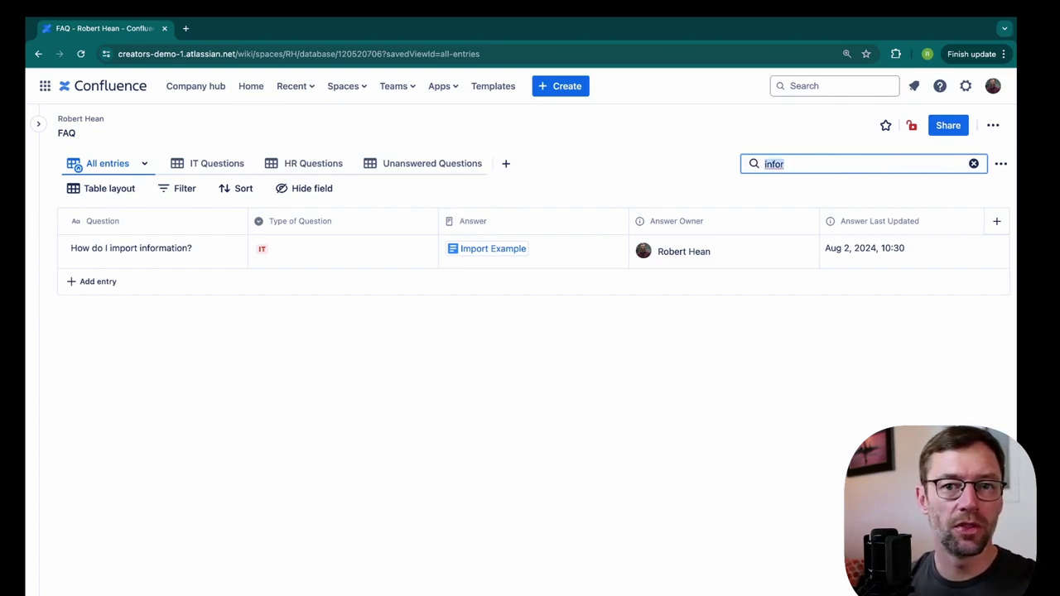
key(BackSpace)
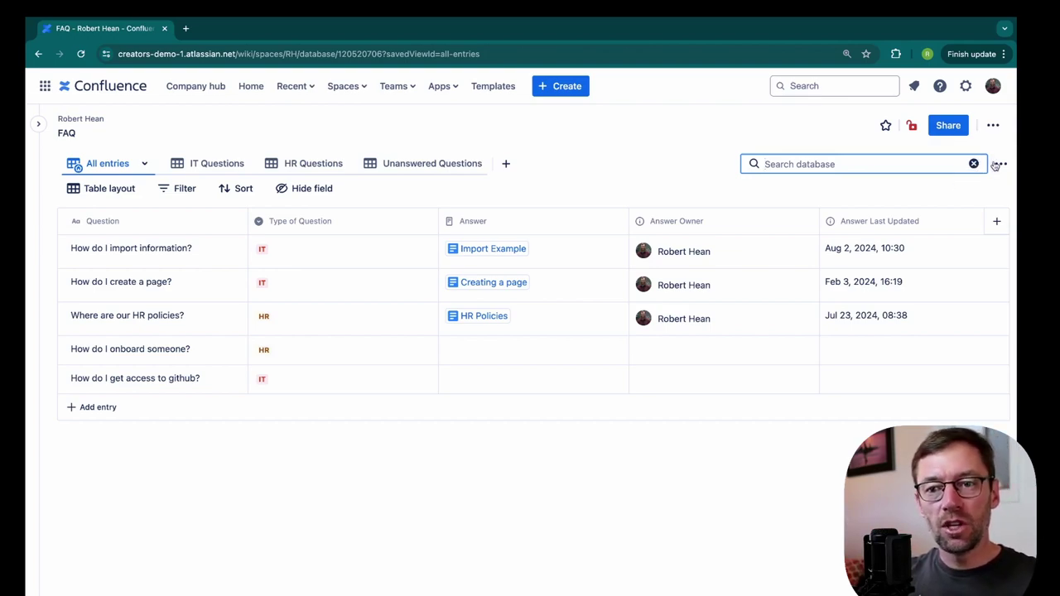
click(1001, 166)
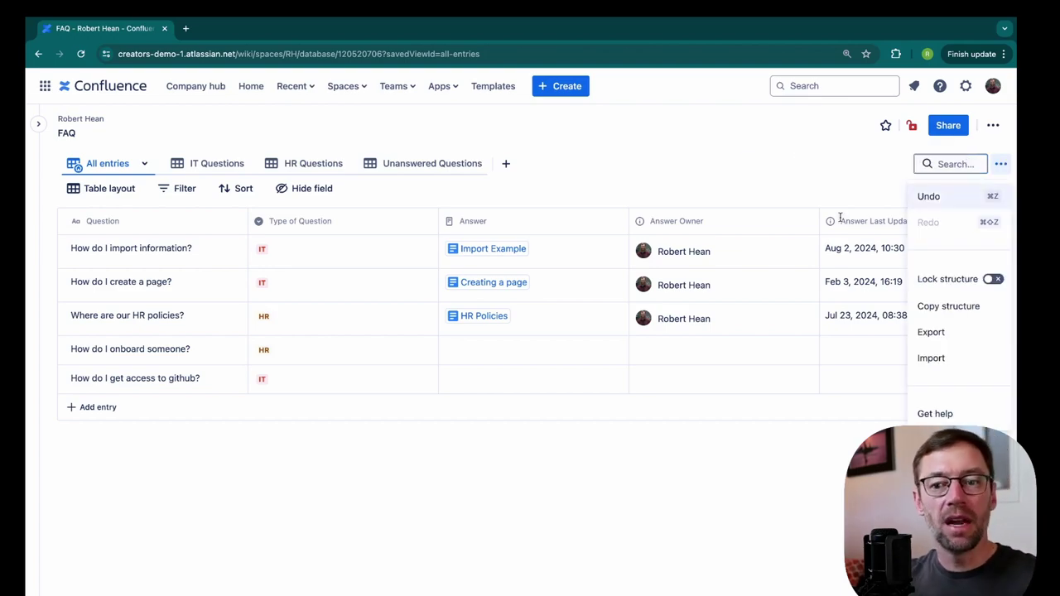
click(957, 309)
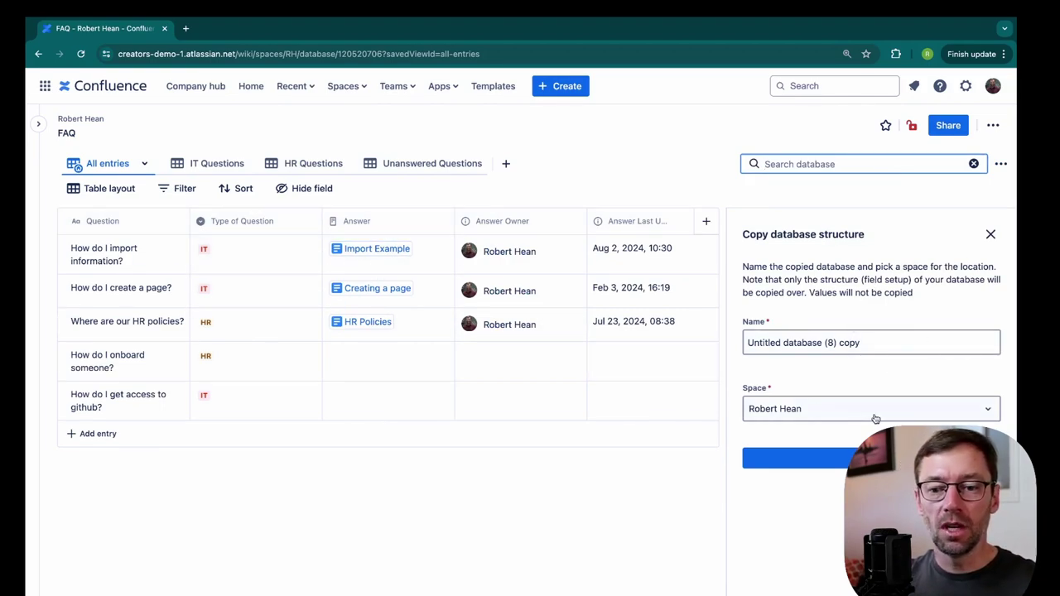
click(875, 419)
click(868, 351)
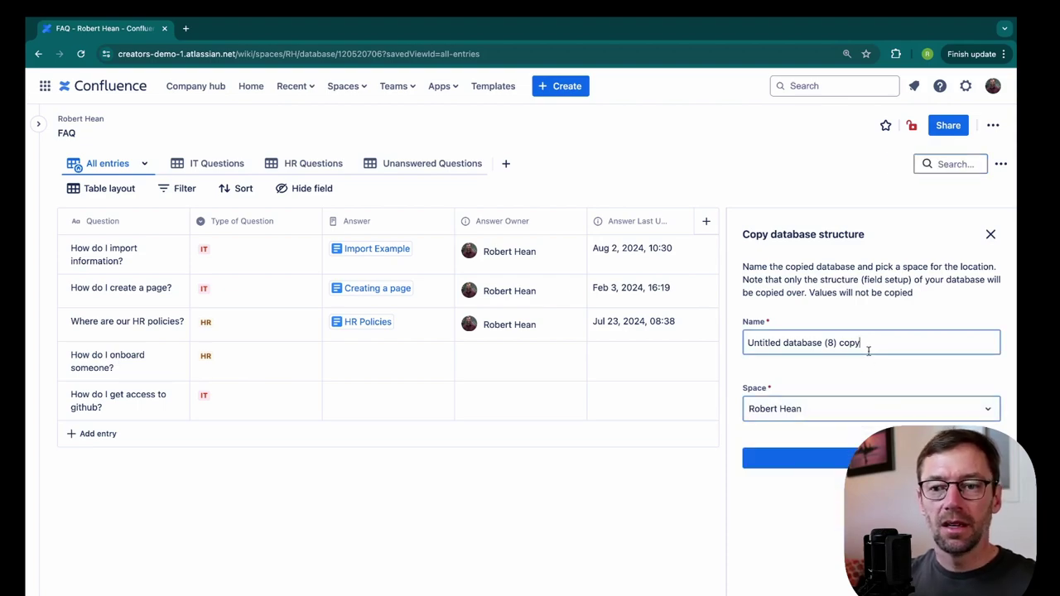
click(990, 235)
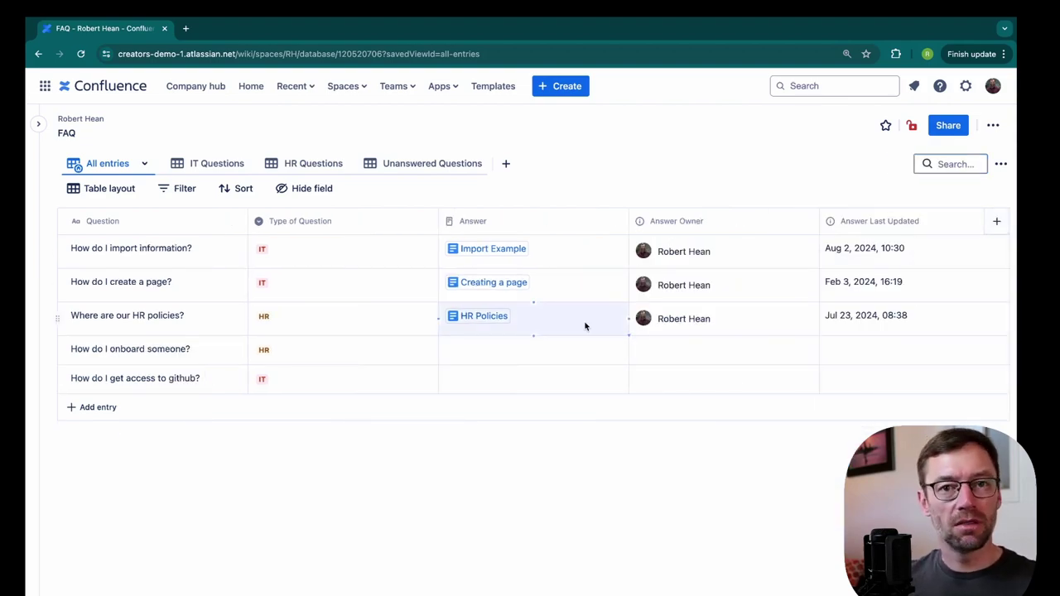